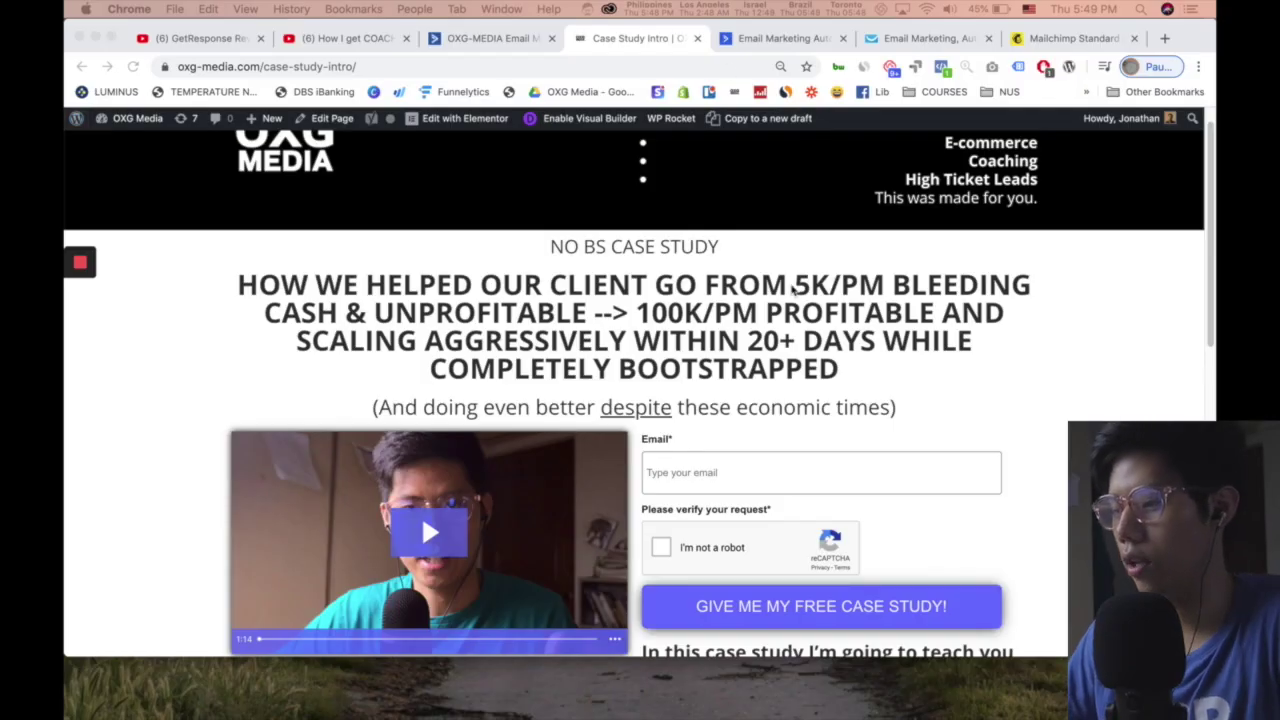
# Highlight the case study headline on the OXG Media landing page.
pyautogui.moveTo(877, 340); pyautogui.dragTo(578, 246)
pyautogui.scroll(-1, 748, 280)
pyautogui.click(748, 280)
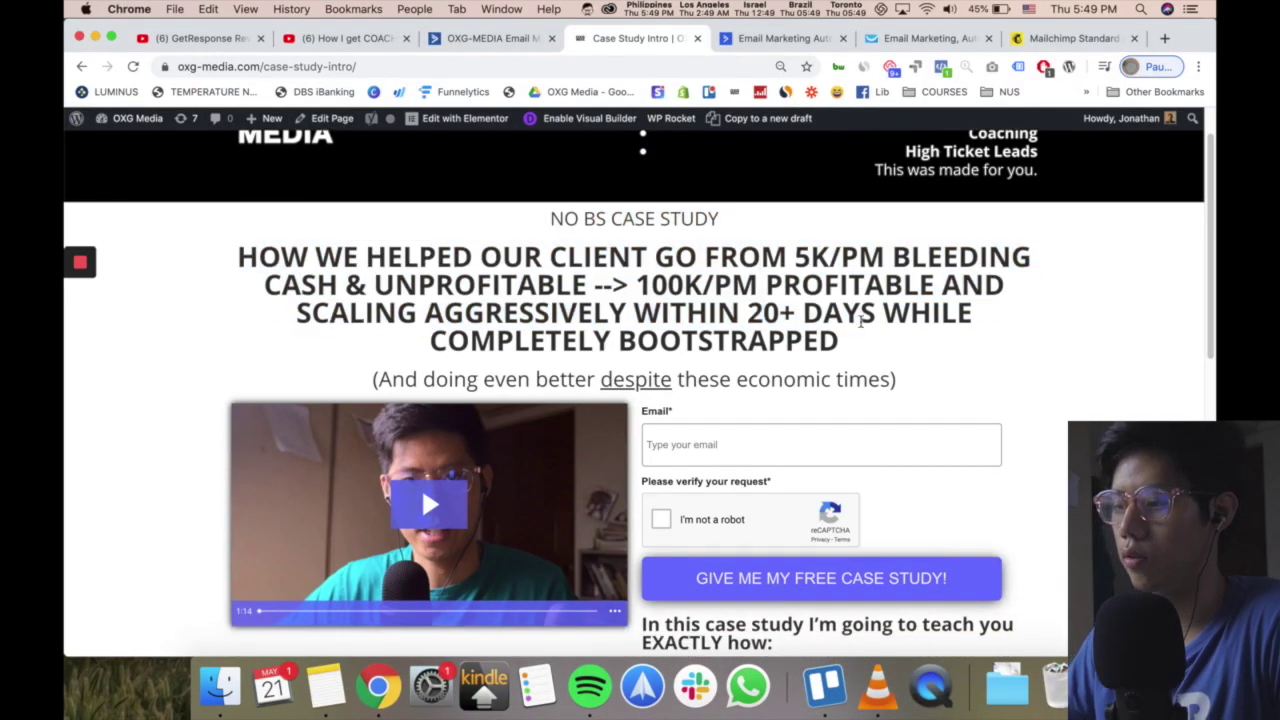
pyautogui.moveTo(861, 321); pyautogui.dragTo(626, 228)
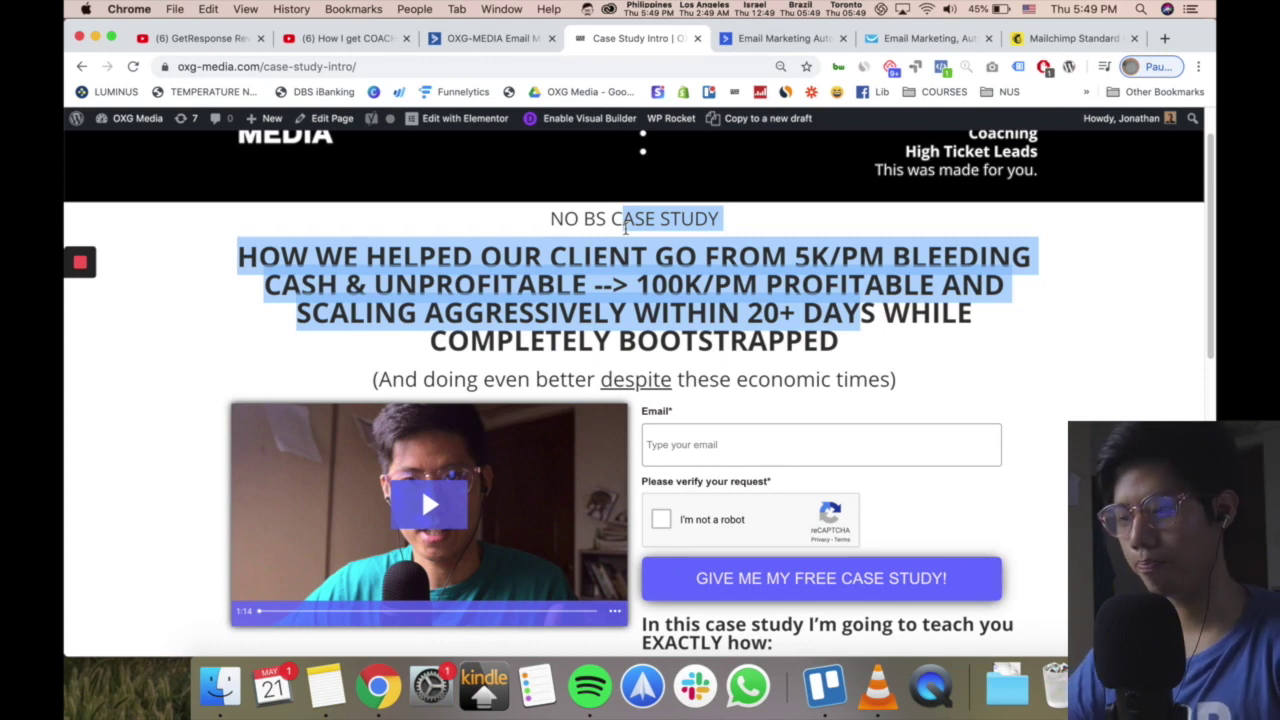
pyautogui.scroll(-5, 727, 250)
pyautogui.scroll(2, 727, 250)
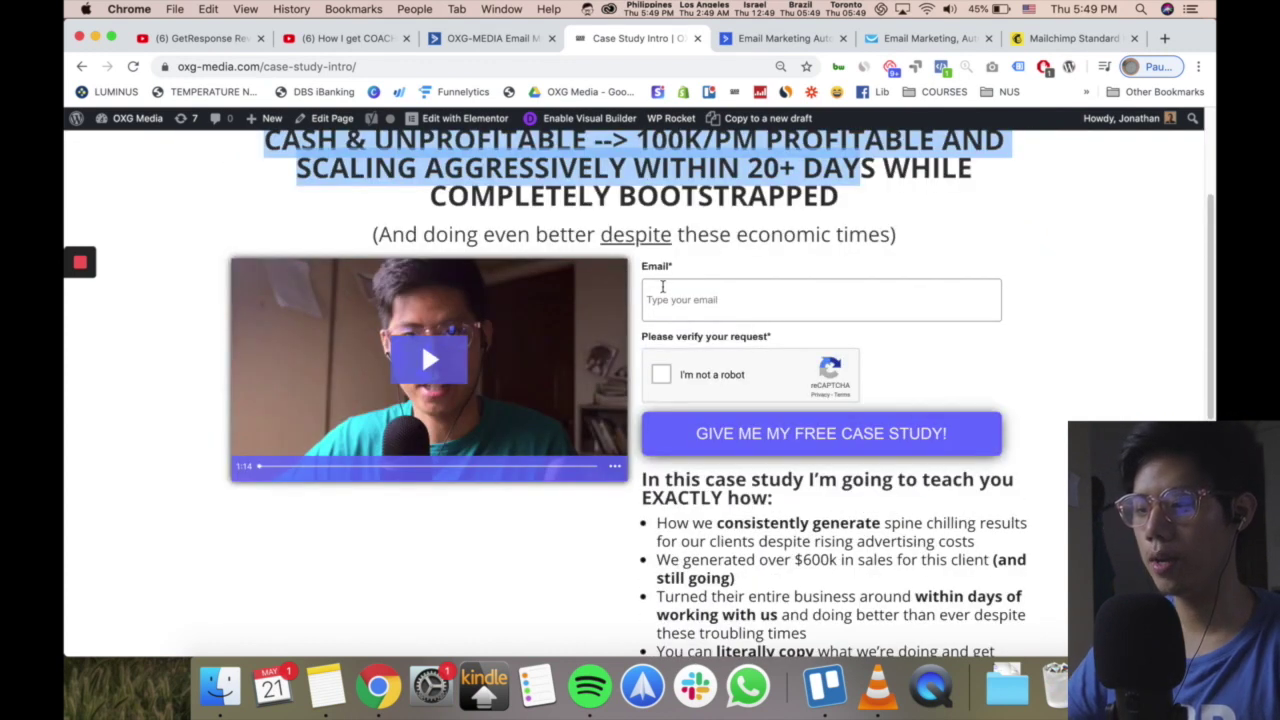
# Glance at the ActiveCampaign automations tab, then go to ActiveCampaign's pricing page.
pyautogui.click(488, 38)
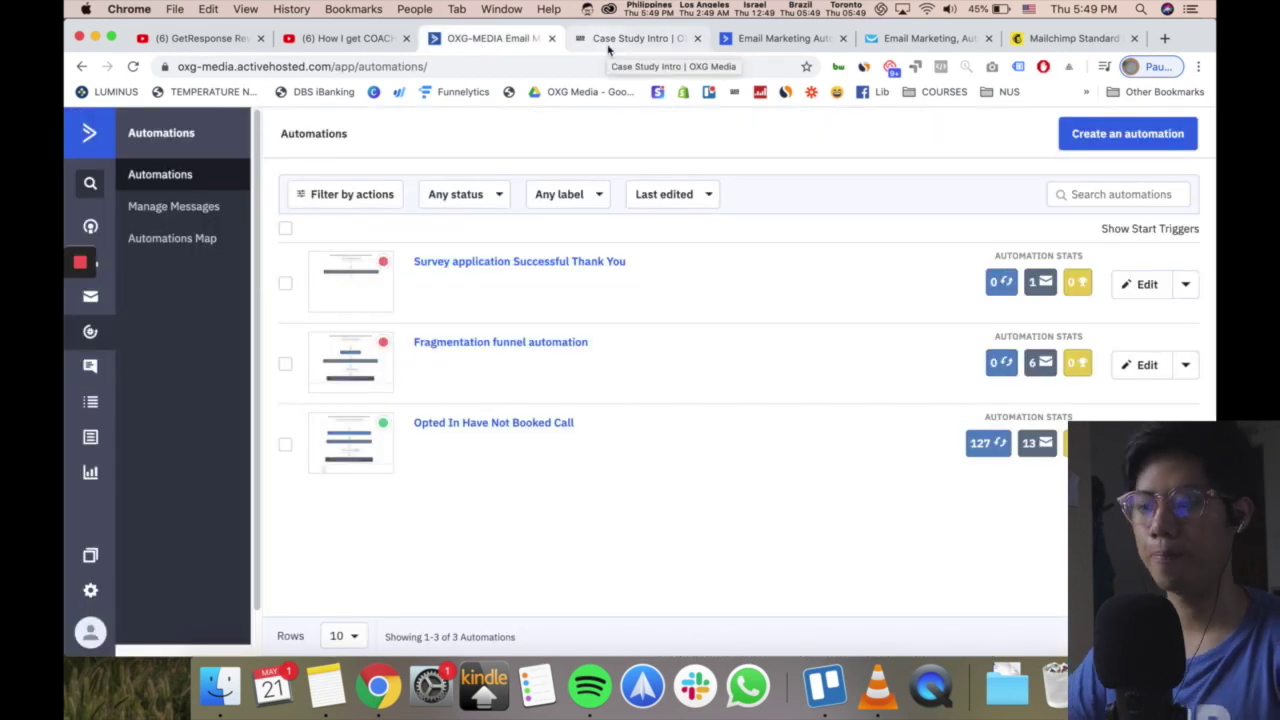
pyautogui.click(612, 40)
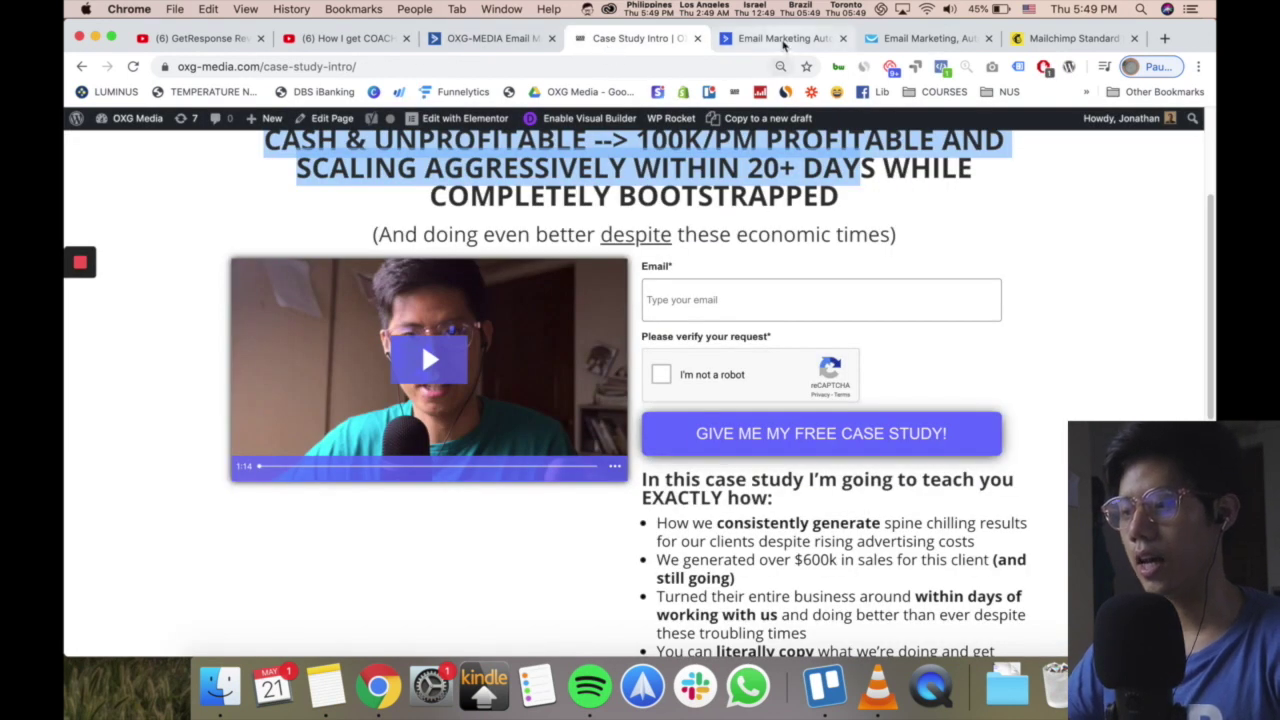
pyautogui.click(782, 38)
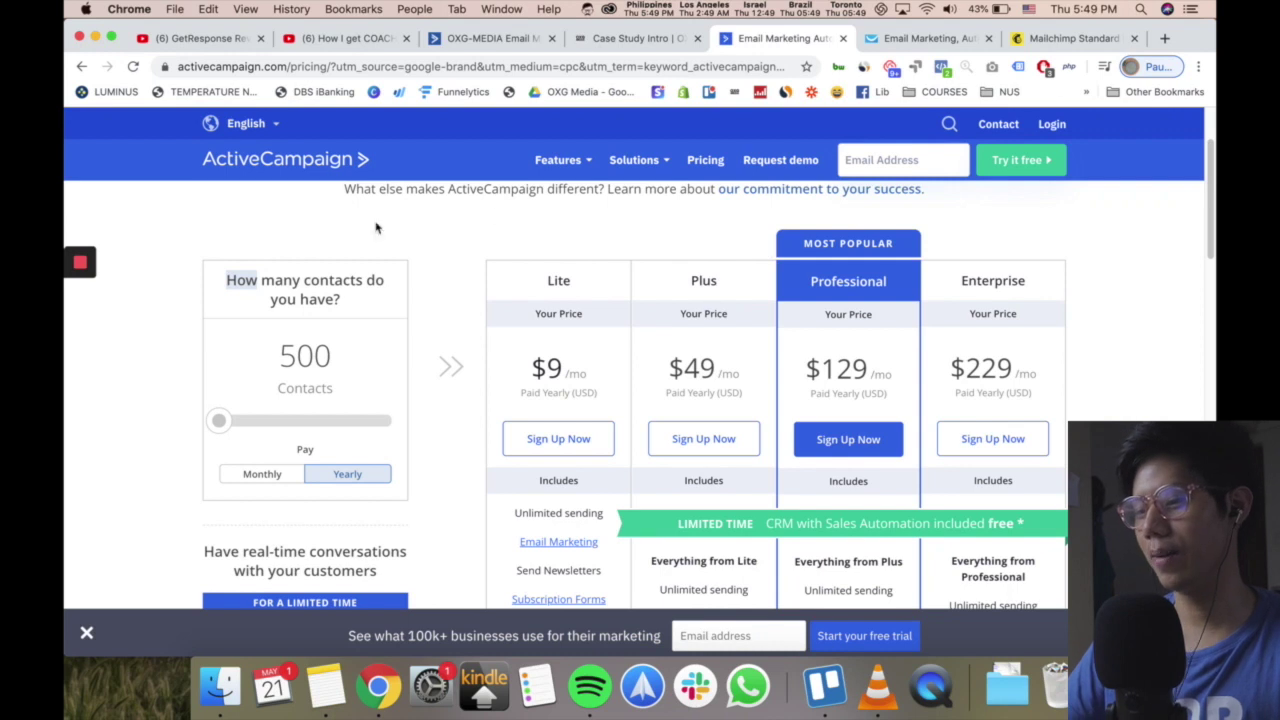
# Review ActiveCampaign's pricing, then scroll through GetResponse's pricing page.
pyautogui.scroll(1, 426, 269)
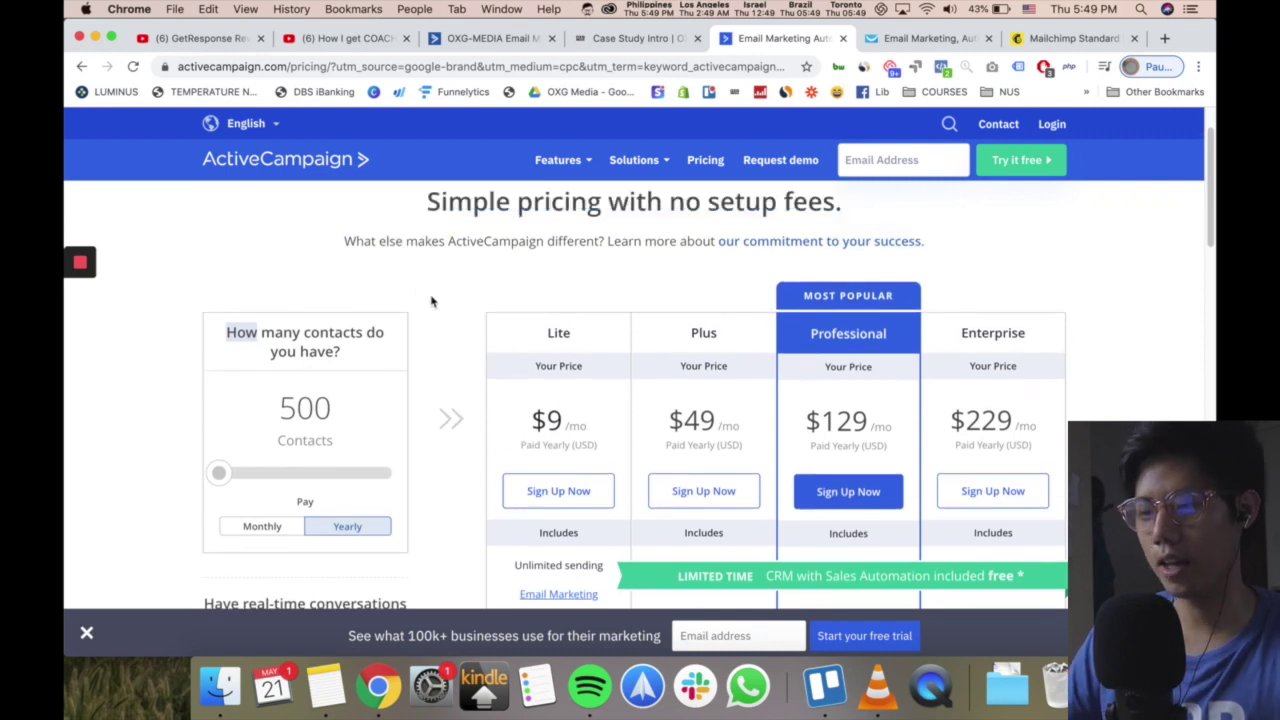
pyautogui.scroll(1, 440, 295)
pyautogui.moveTo(490, 264); pyautogui.dragTo(630, 267)
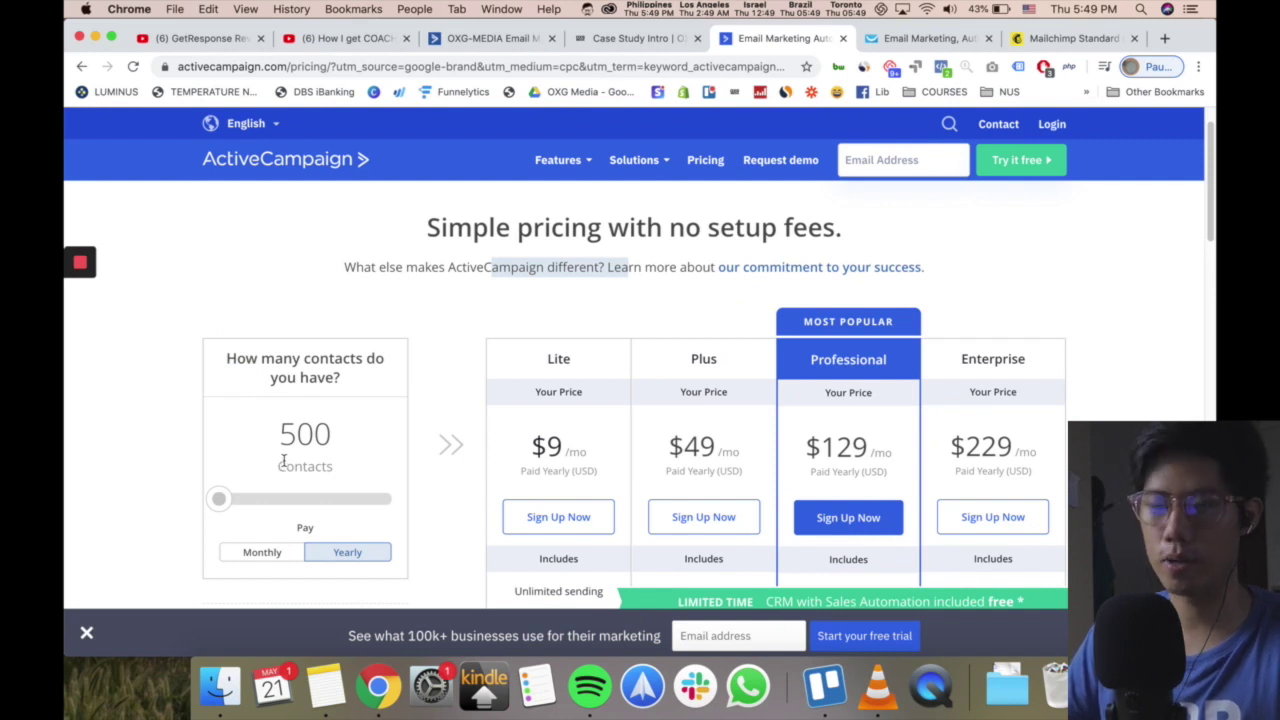
pyautogui.click(928, 38)
pyautogui.scroll(-2, 824, 226)
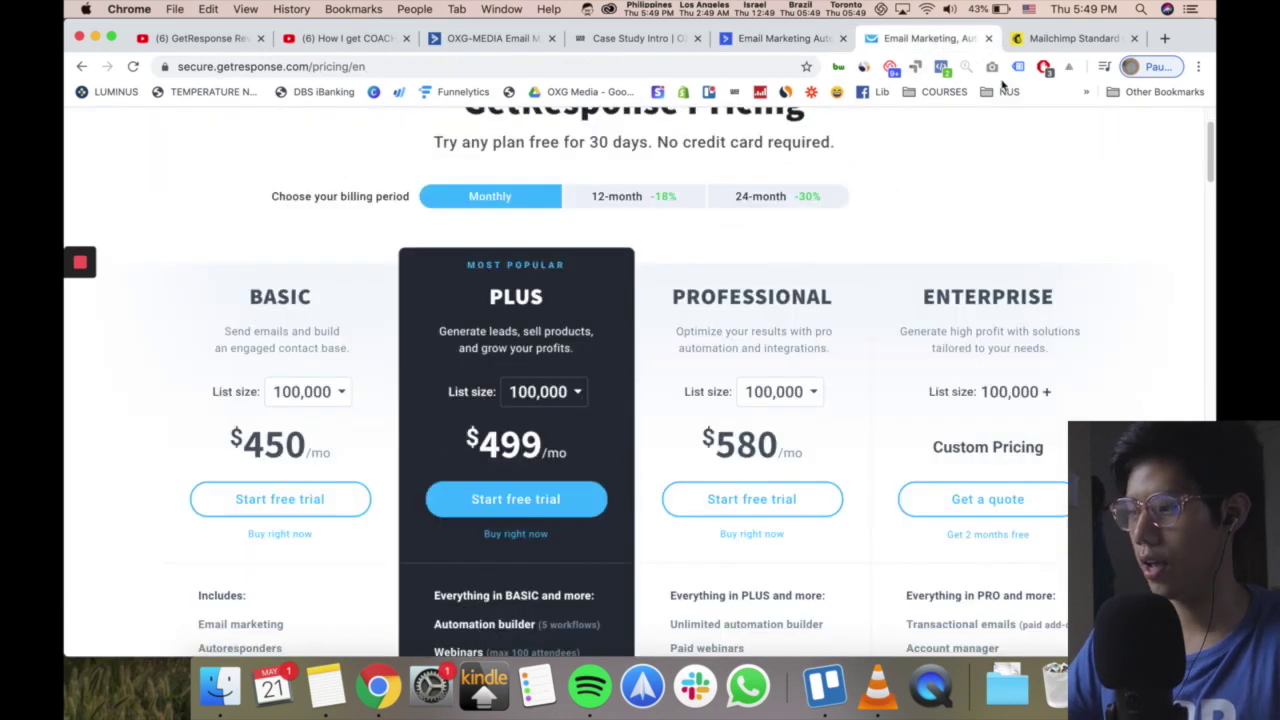
# Examine Mailchimp's Standard Plan monthly price, briefly comparing with ActiveCampaign's pricing.
pyautogui.click(1070, 40)
pyautogui.scroll(-2, 920, 315)
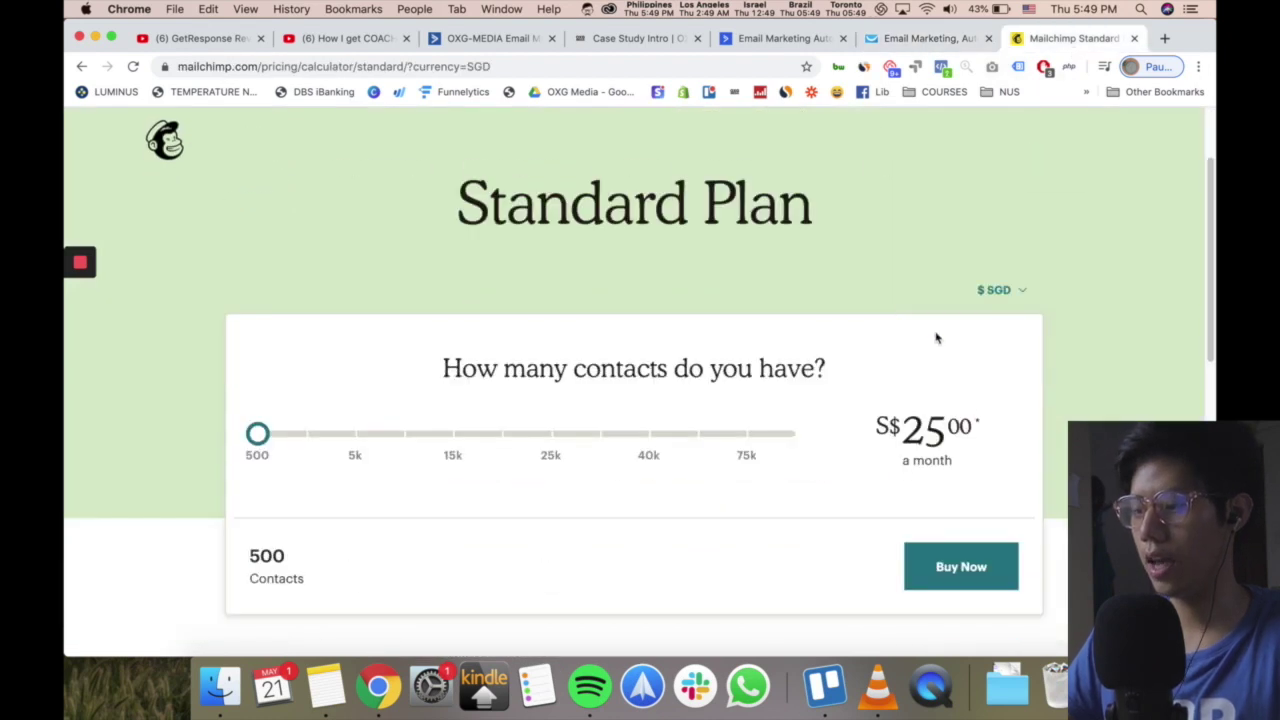
pyautogui.moveTo(950, 448); pyautogui.dragTo(880, 432)
pyautogui.click(948, 380)
pyautogui.rightClick(905, 316)
pyautogui.click(728, 337)
pyautogui.click(785, 38)
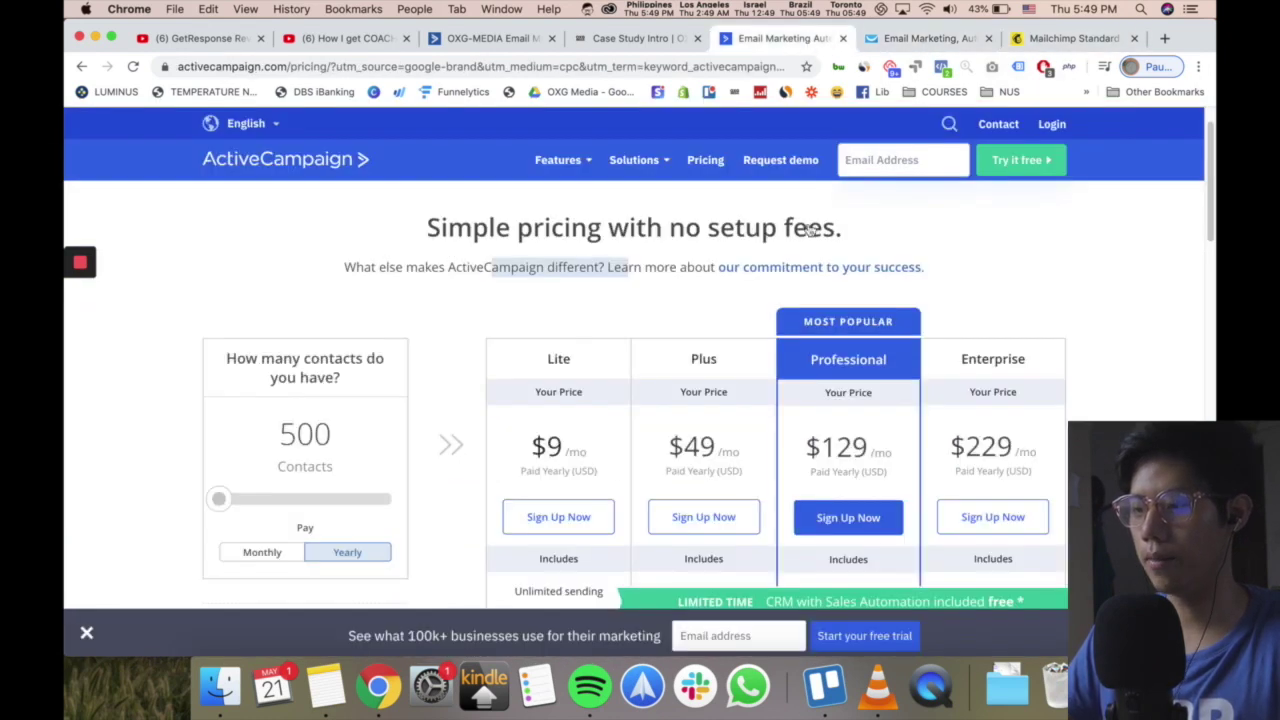
pyautogui.click(1033, 45)
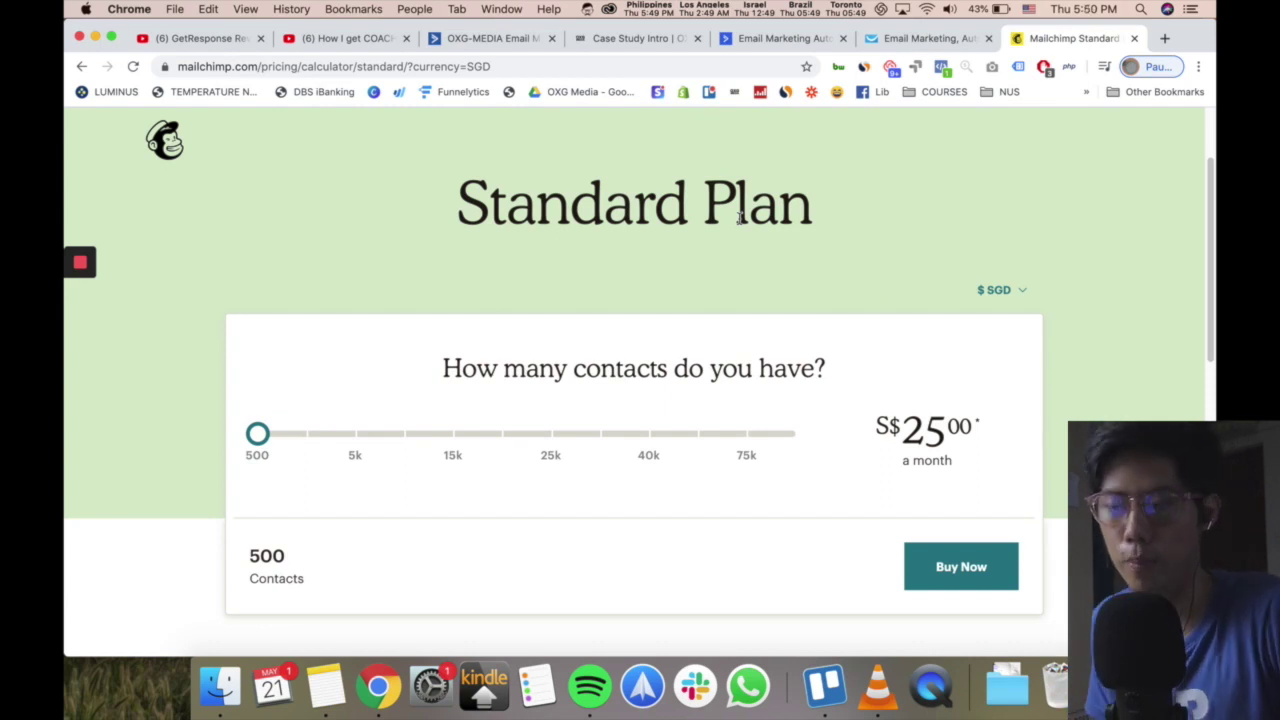
# Set GetResponse's PLUS list size to 1,000 contacts.
pyautogui.click(945, 38)
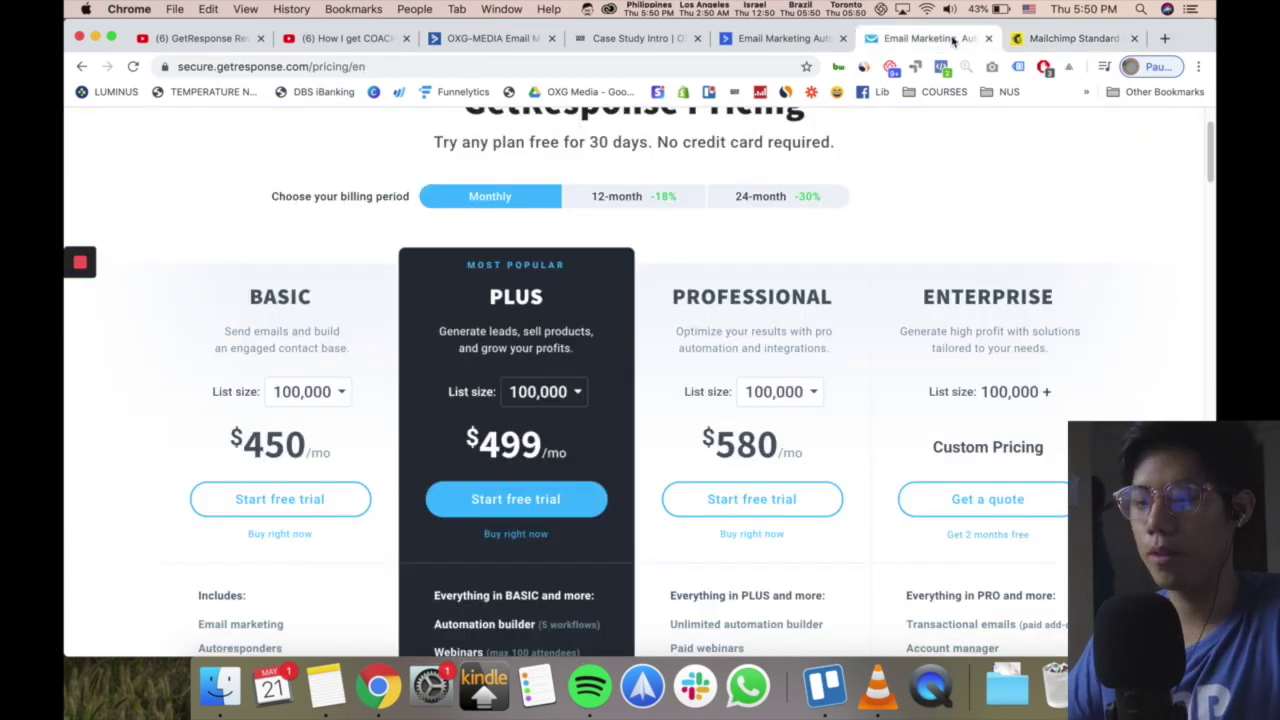
pyautogui.click(570, 397)
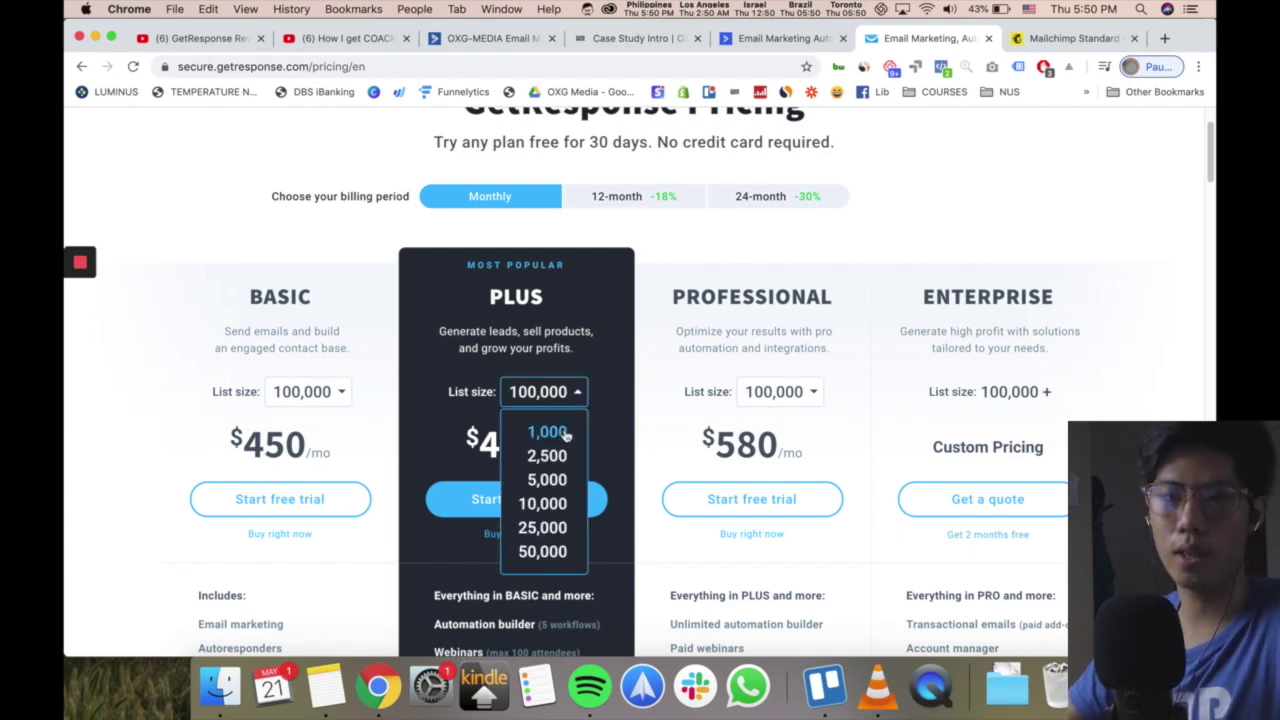
pyautogui.click(547, 432)
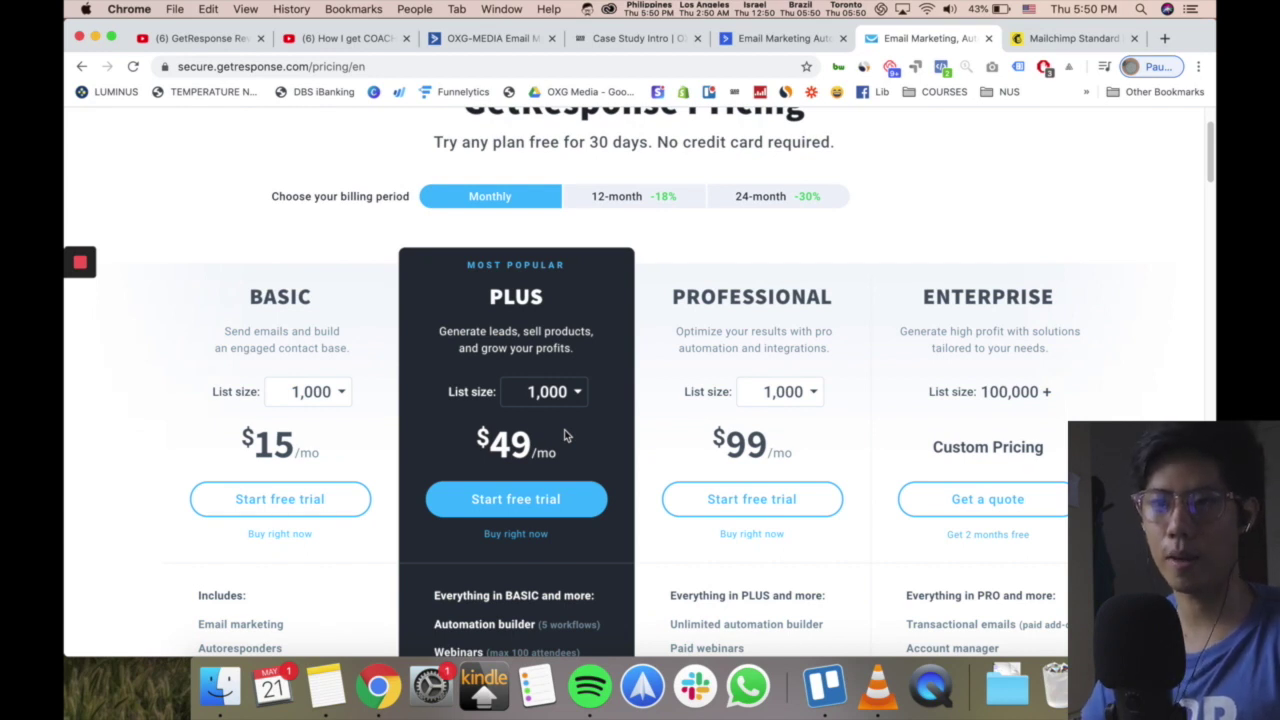
# Drag ActiveCampaign's contacts slider up to 5,000, then 75,000 contacts.
pyautogui.click(765, 40)
pyautogui.moveTo(230, 498); pyautogui.dragTo(285, 500)
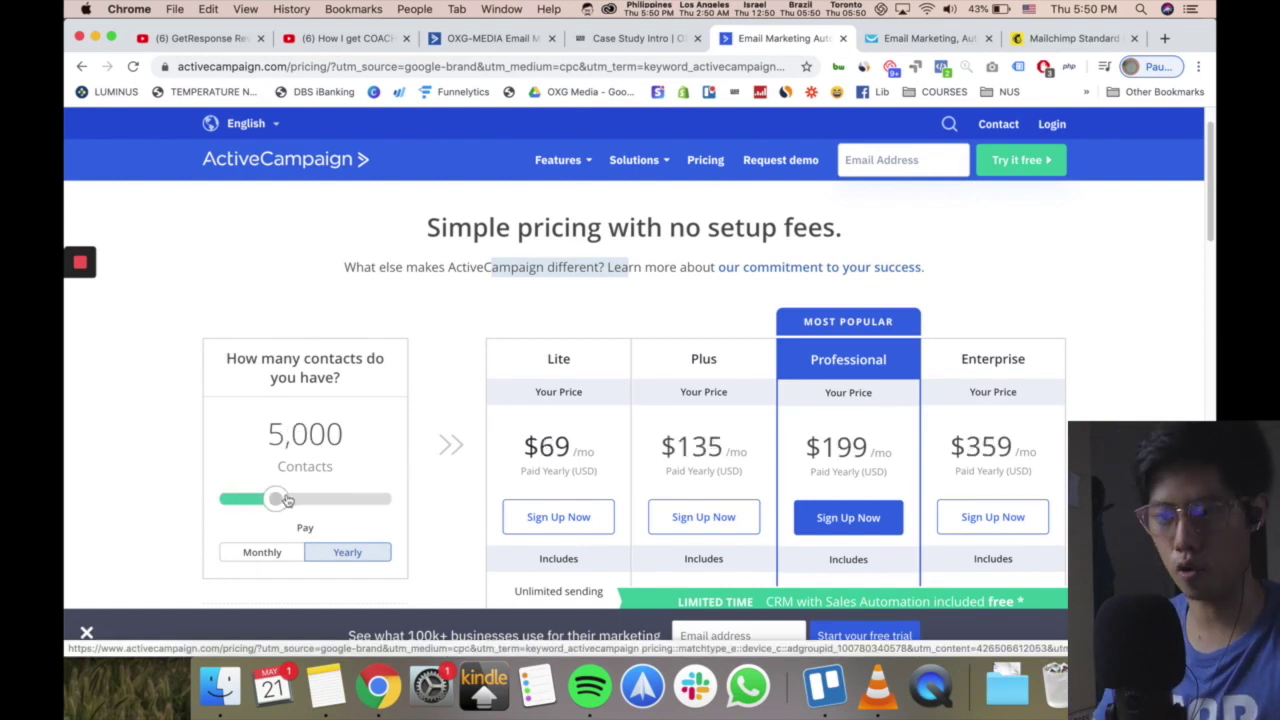
pyautogui.moveTo(285, 500); pyautogui.dragTo(365, 510)
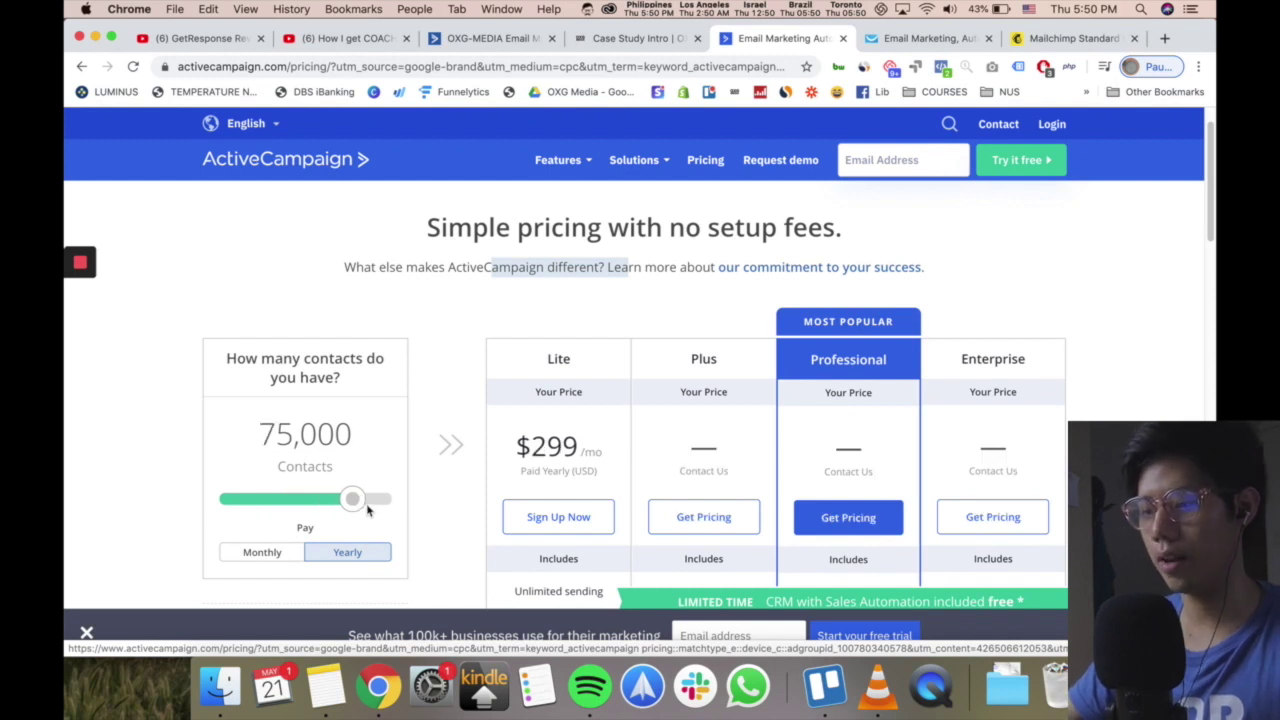
# Set GetResponse's list size to 100,000, briefly trying 50,000 in between.
pyautogui.click(906, 42)
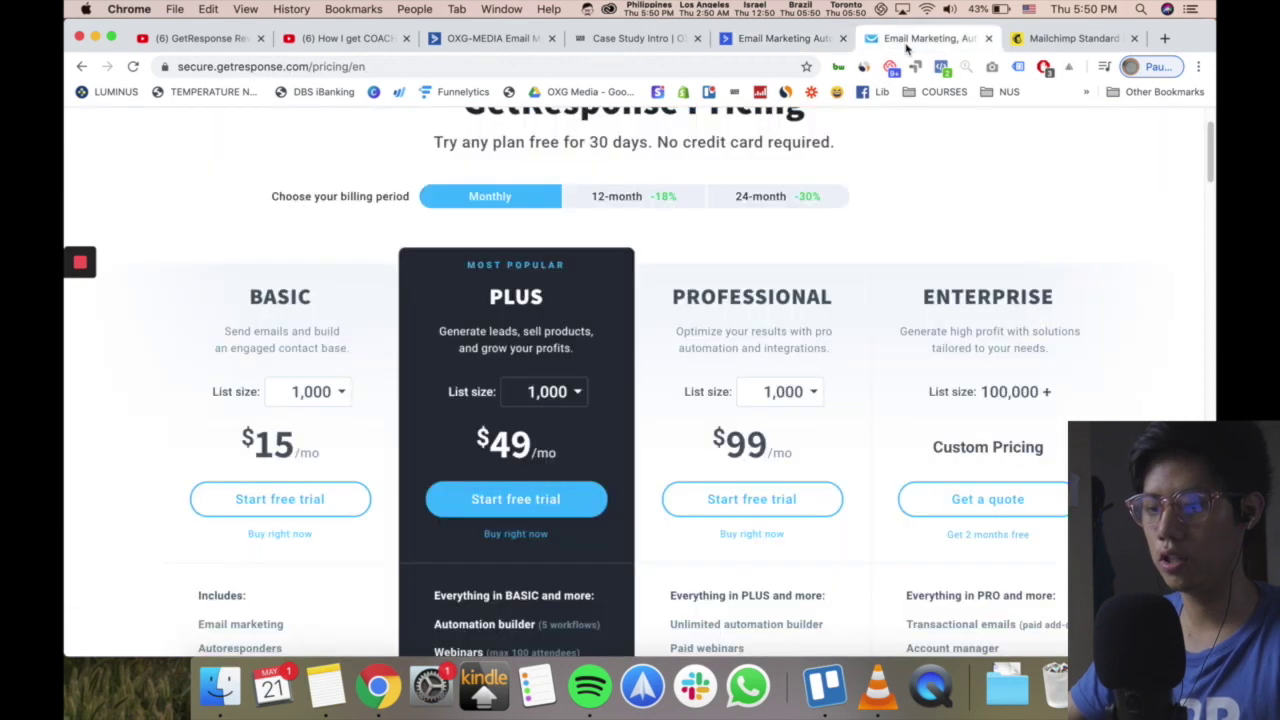
pyautogui.click(545, 396)
pyautogui.click(539, 551)
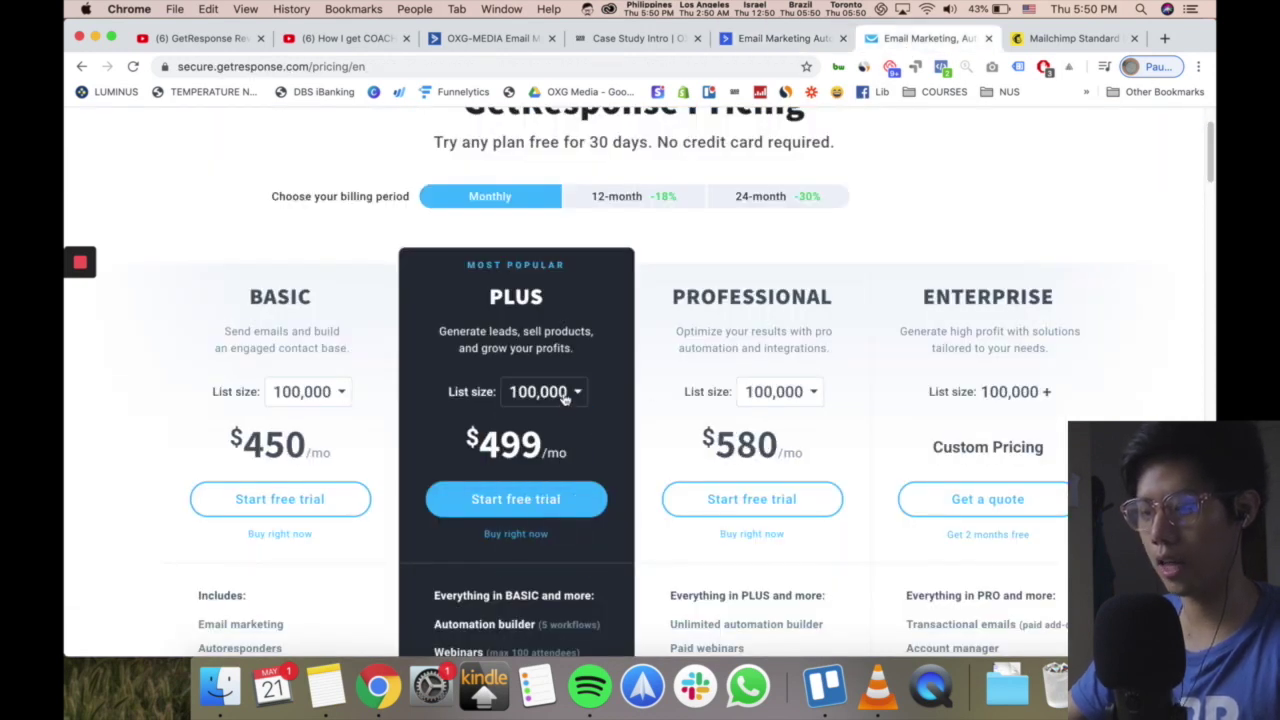
pyautogui.click(565, 397)
pyautogui.click(545, 551)
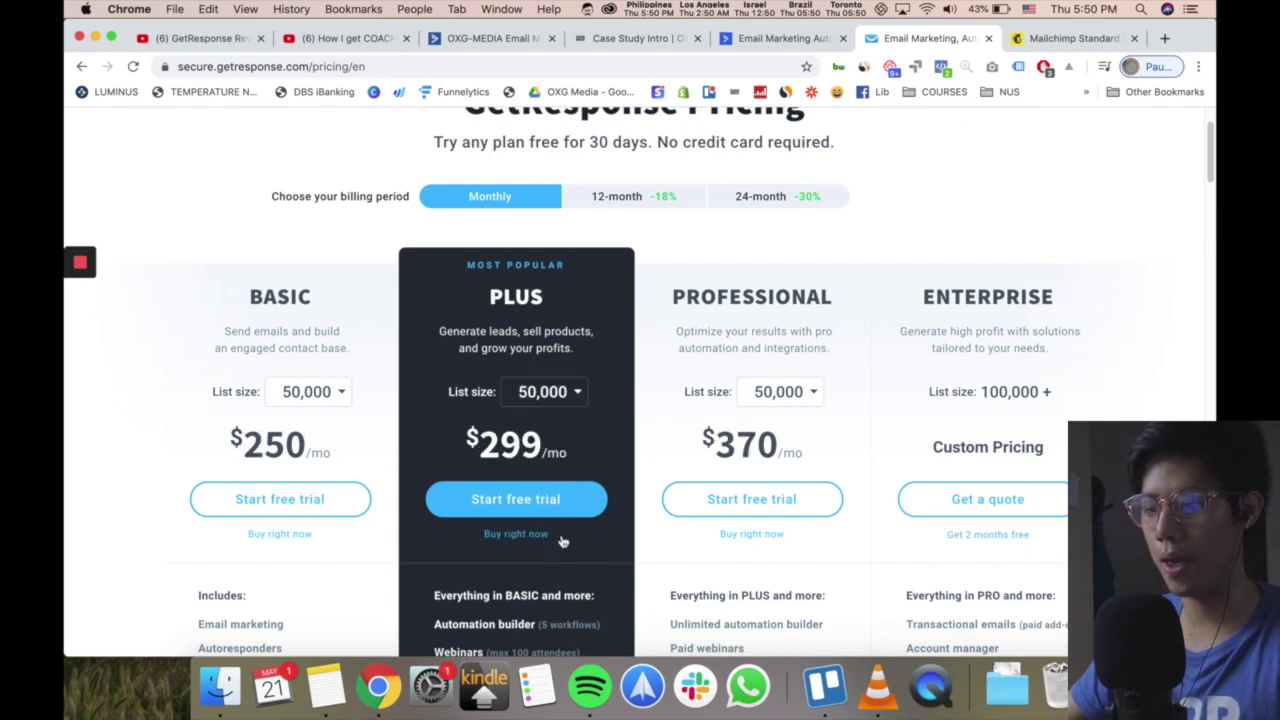
pyautogui.click(565, 392)
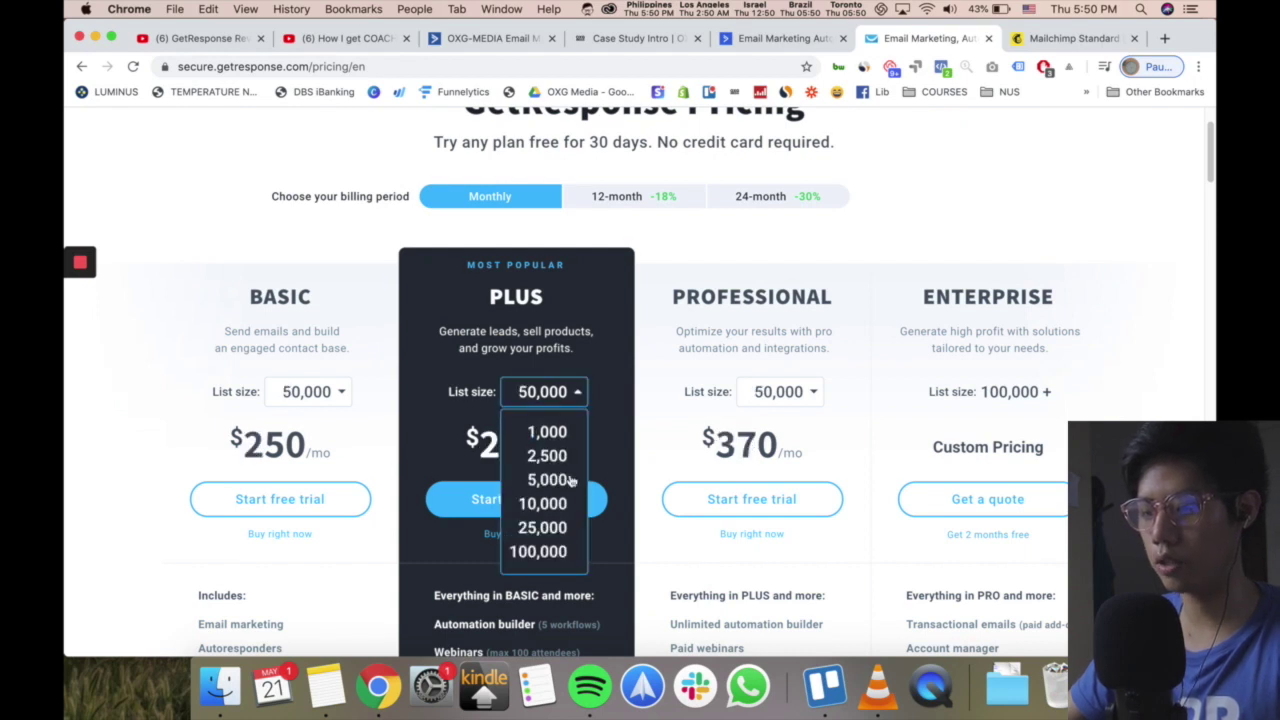
pyautogui.click(539, 549)
# Raise ActiveCampaign to 100,000 contacts, then compare GetResponse's 12- and 24-month prices.
pyautogui.click(785, 40)
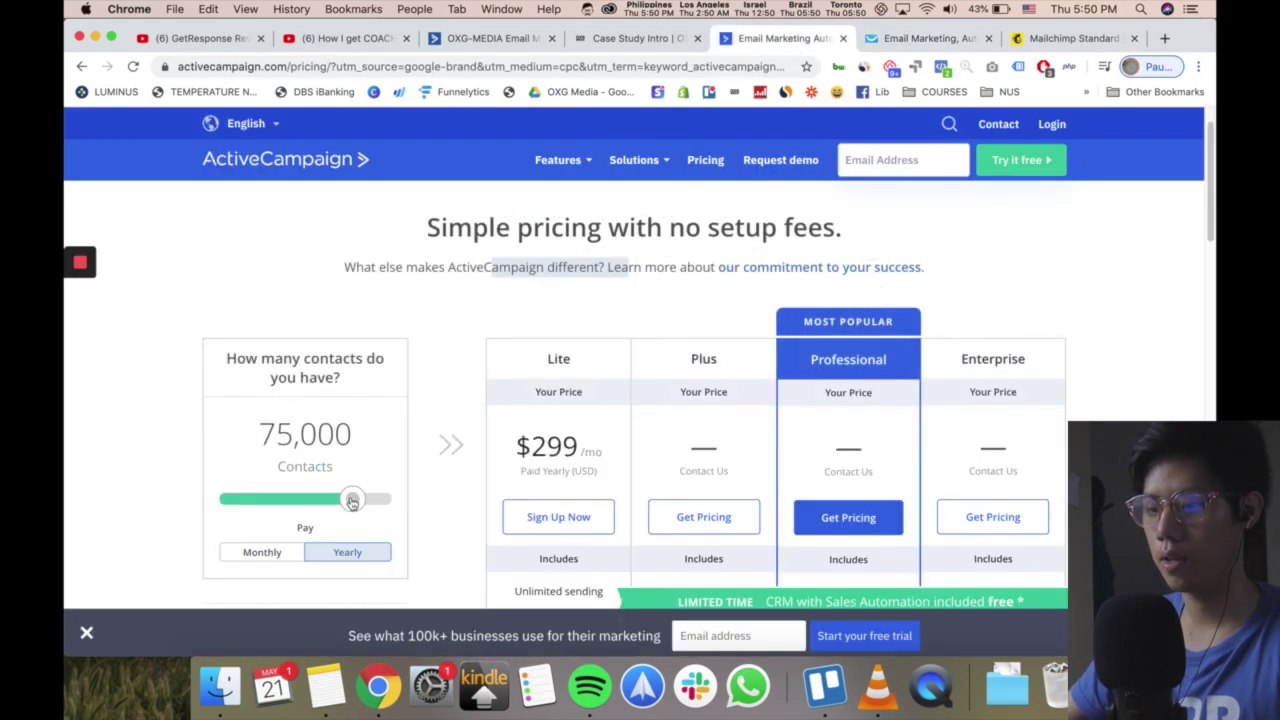
pyautogui.moveTo(352, 502); pyautogui.dragTo(371, 500)
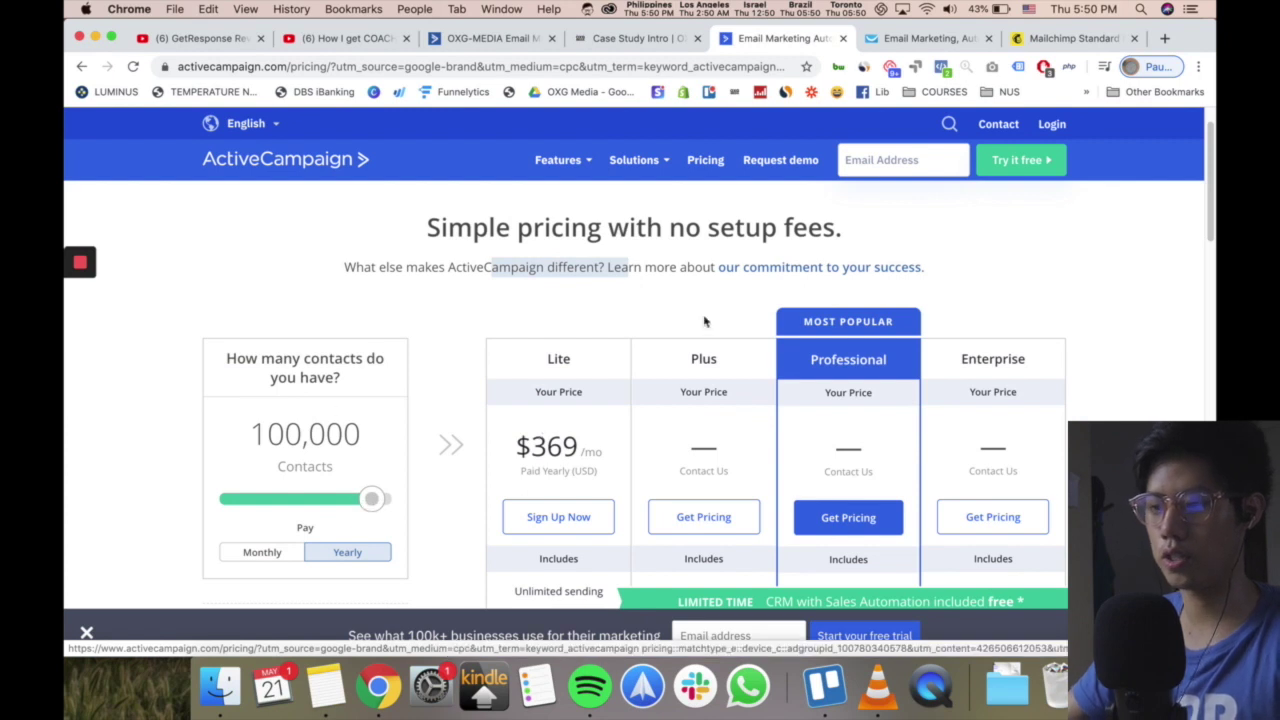
pyautogui.click(928, 38)
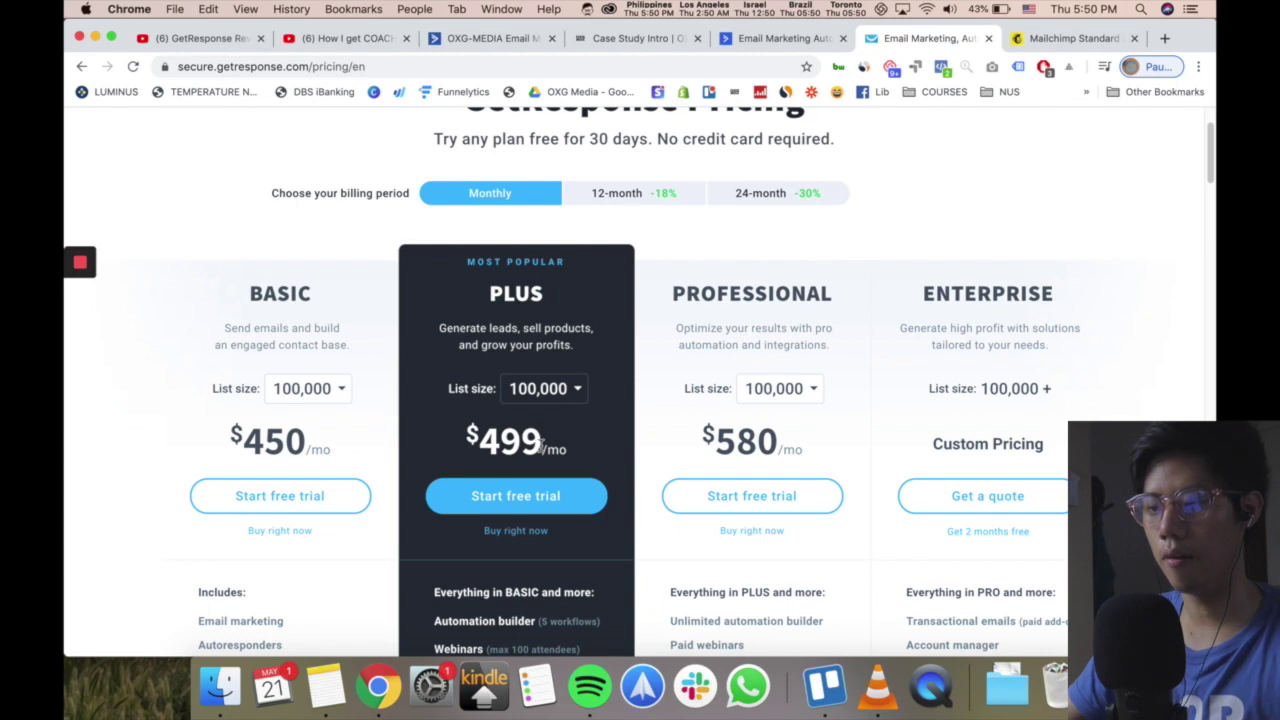
pyautogui.scroll(-1, 590, 300)
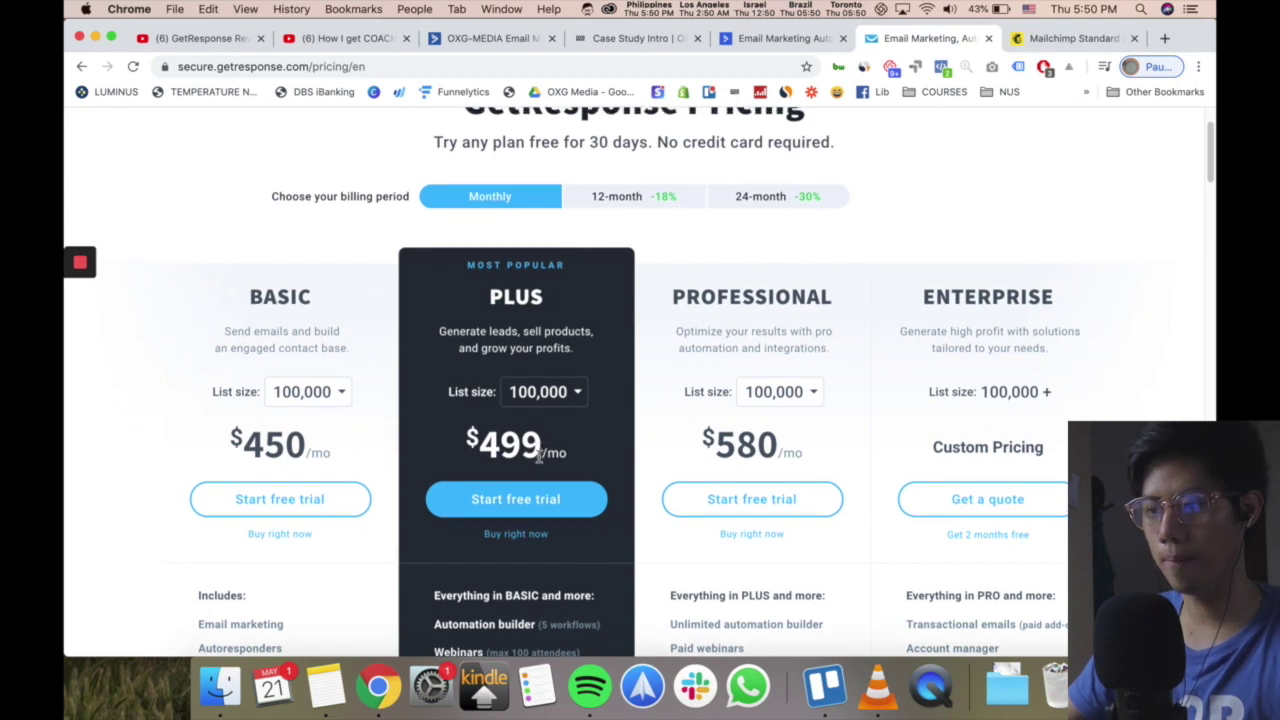
pyautogui.click(616, 193)
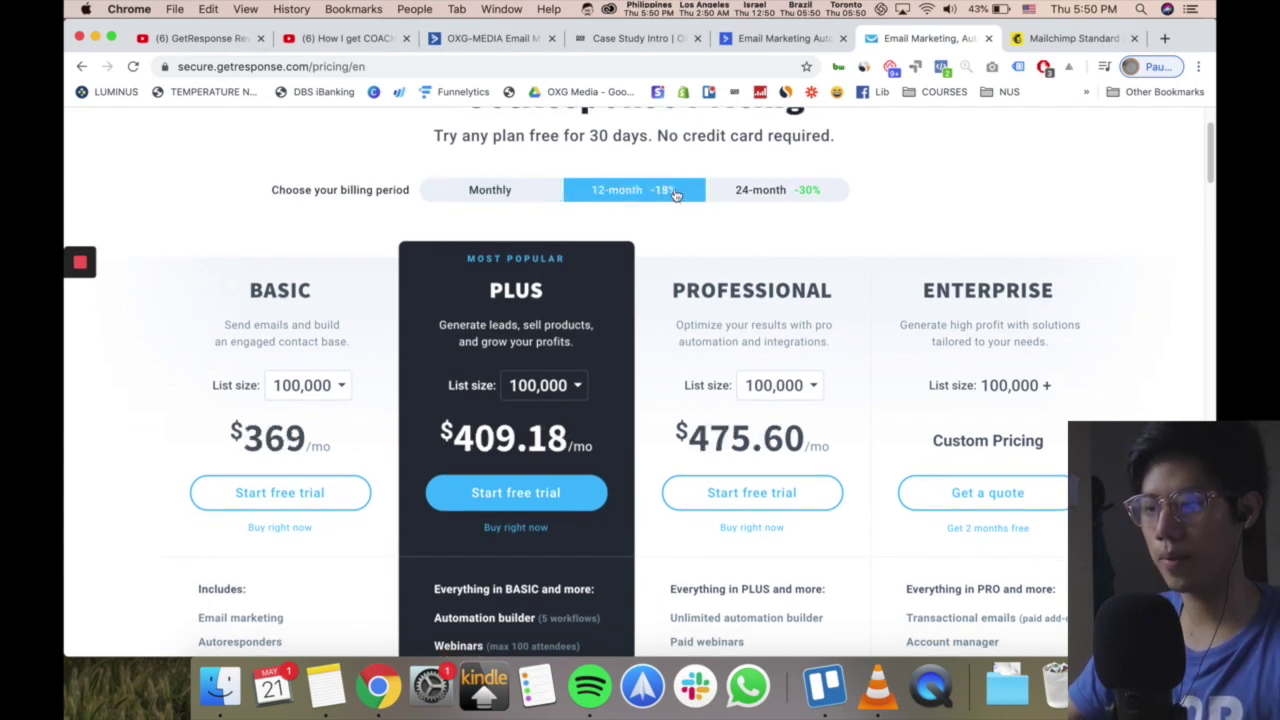
pyautogui.click(745, 196)
pyautogui.click(664, 194)
# Recheck GetResponse's 24- and 12-month prices, ending on monthly billing.
pyautogui.click(782, 40)
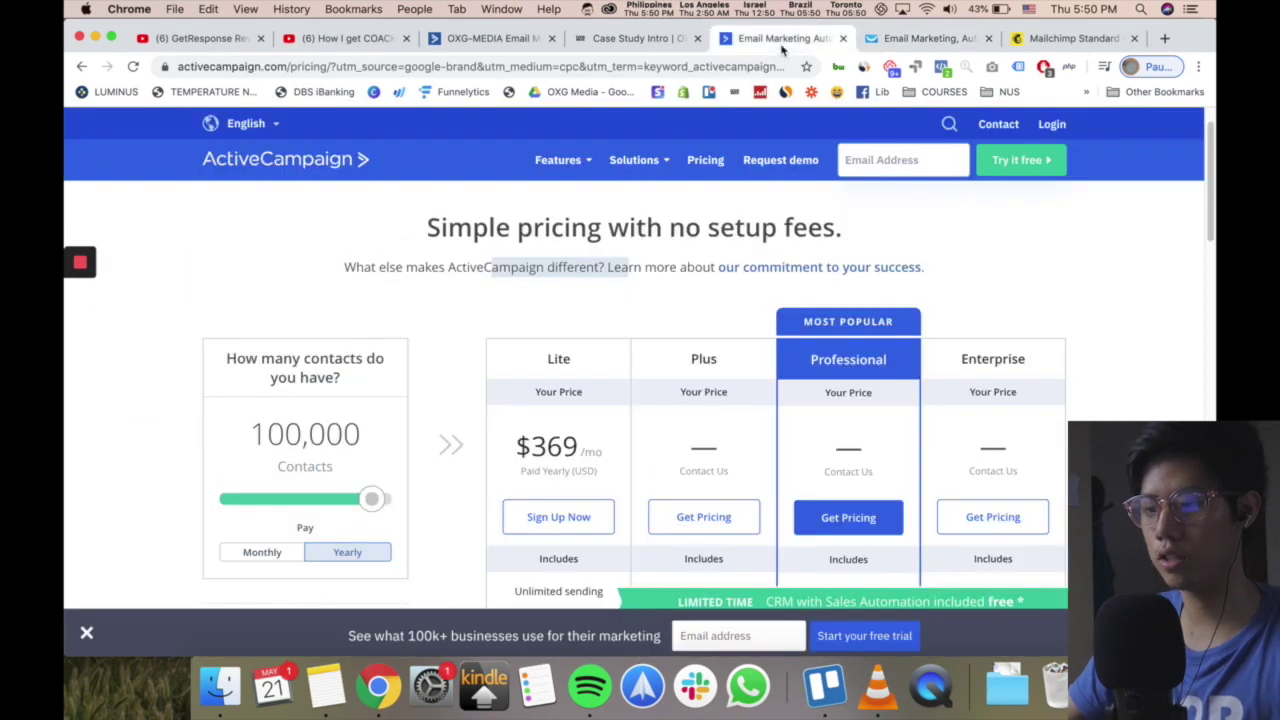
pyautogui.hotkey('ctrl', 'Tab')
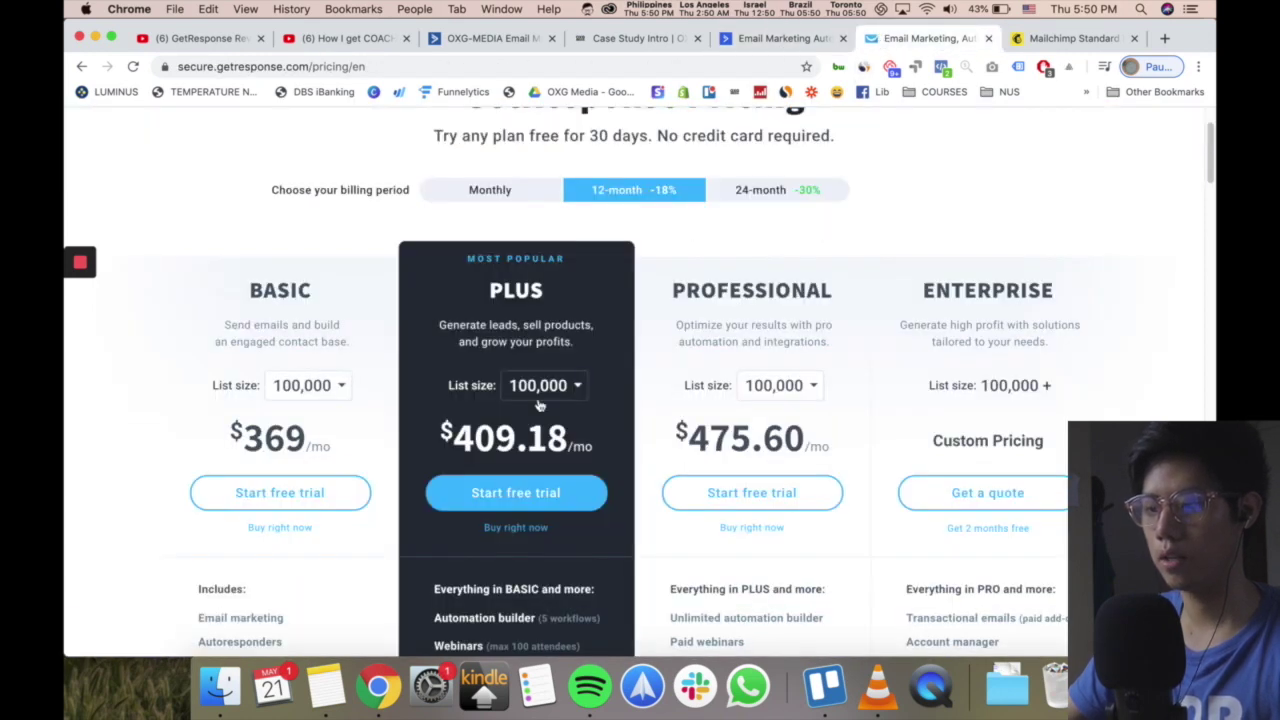
pyautogui.click(770, 194)
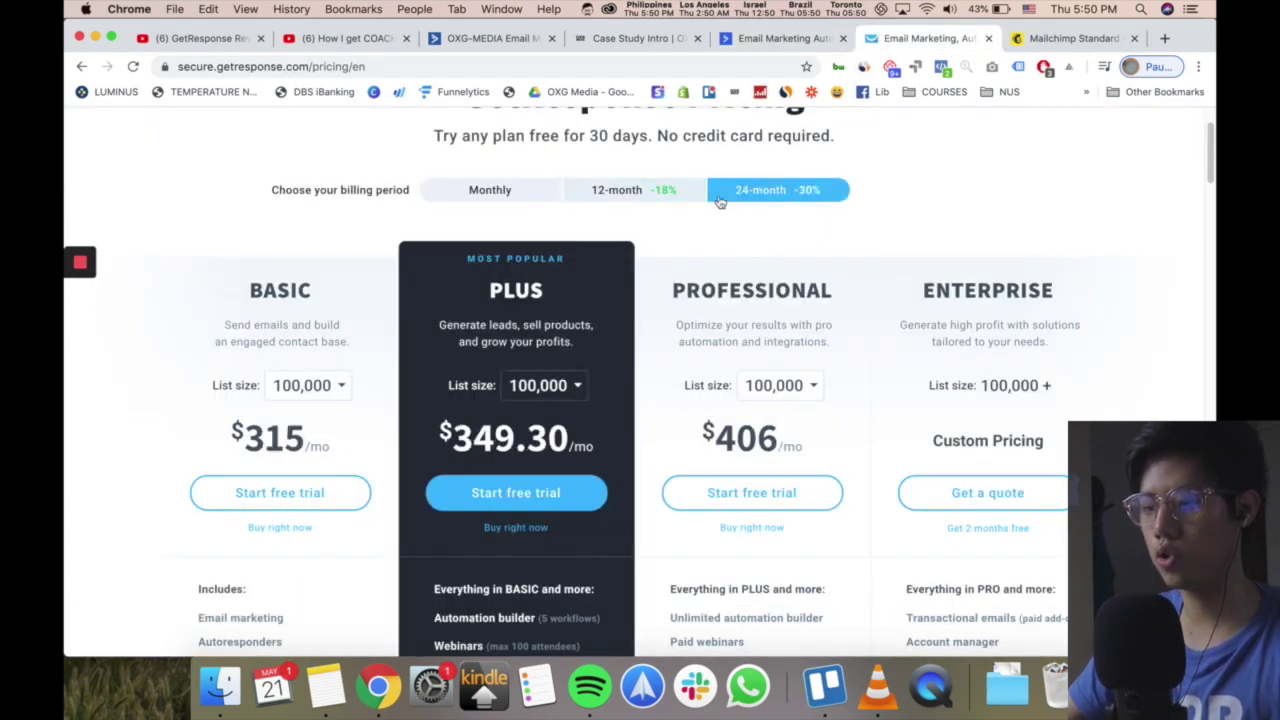
pyautogui.click(645, 192)
pyautogui.click(500, 197)
pyautogui.hotkey('ctrl', 'shift', 'Tab')
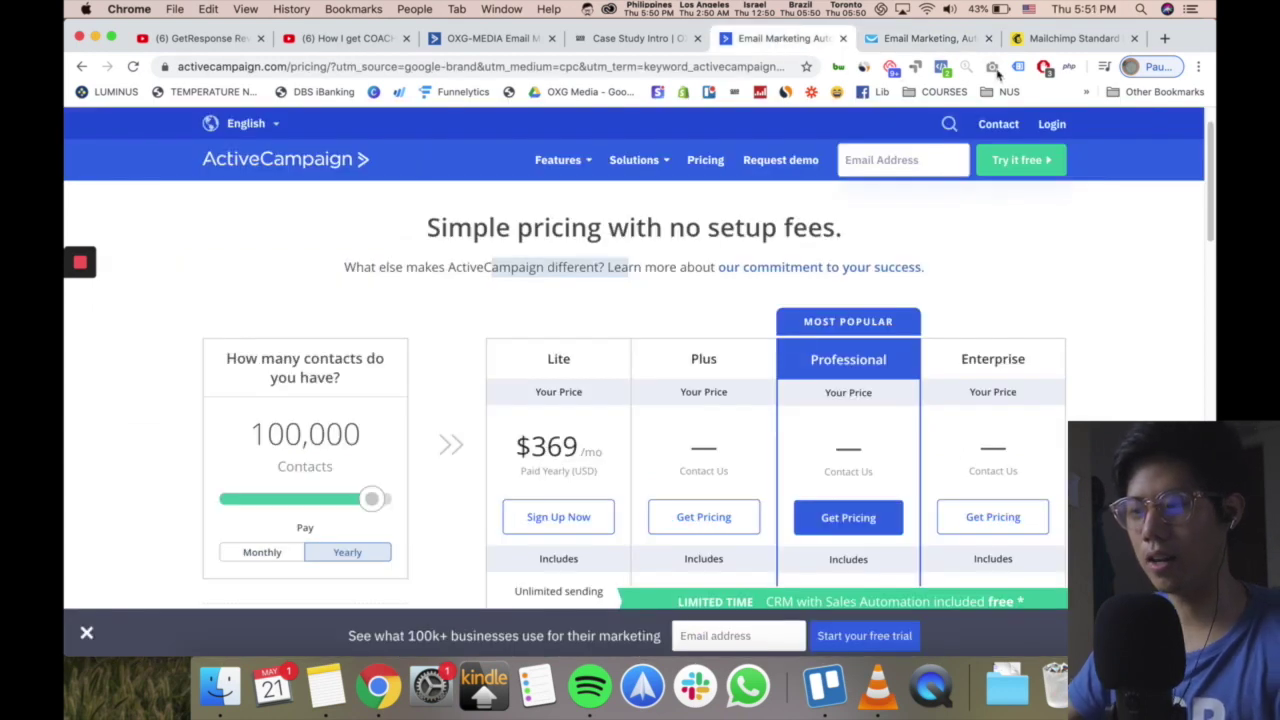
pyautogui.click(922, 38)
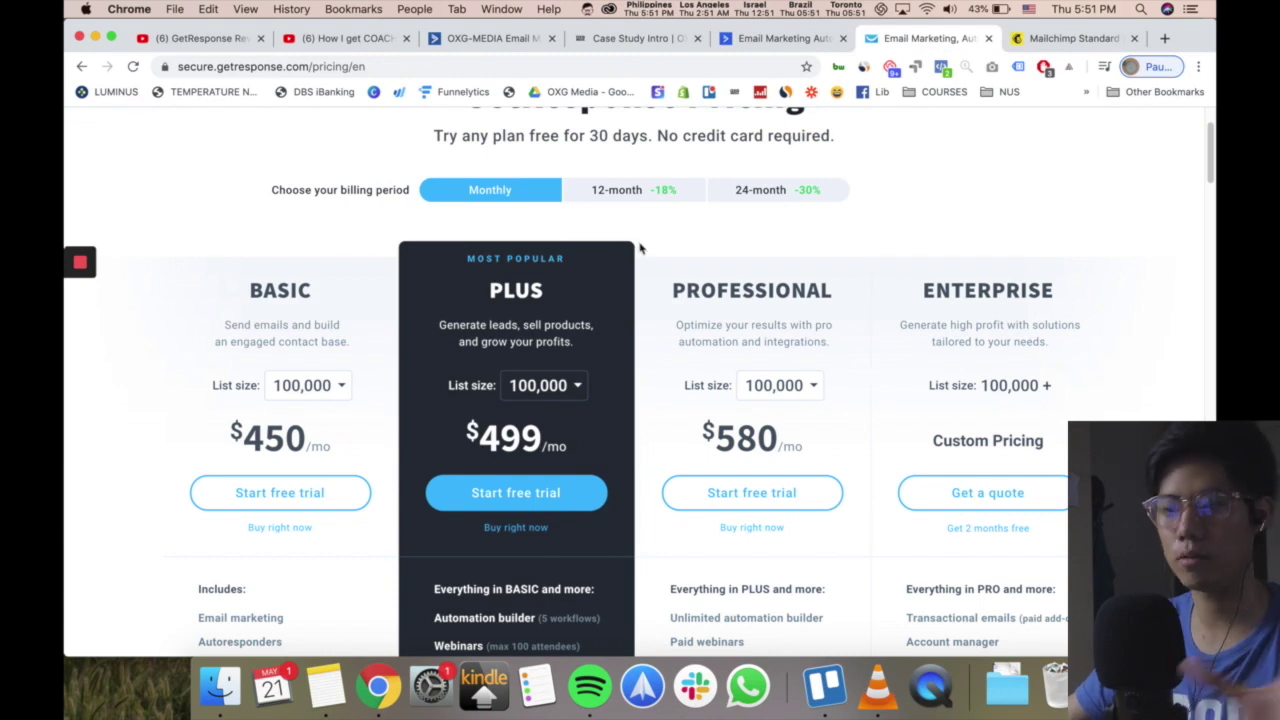
# Drag Mailchimp's Standard Plan slider to 40,000 contacts and highlight the S$380 price.
pyautogui.click(1046, 46)
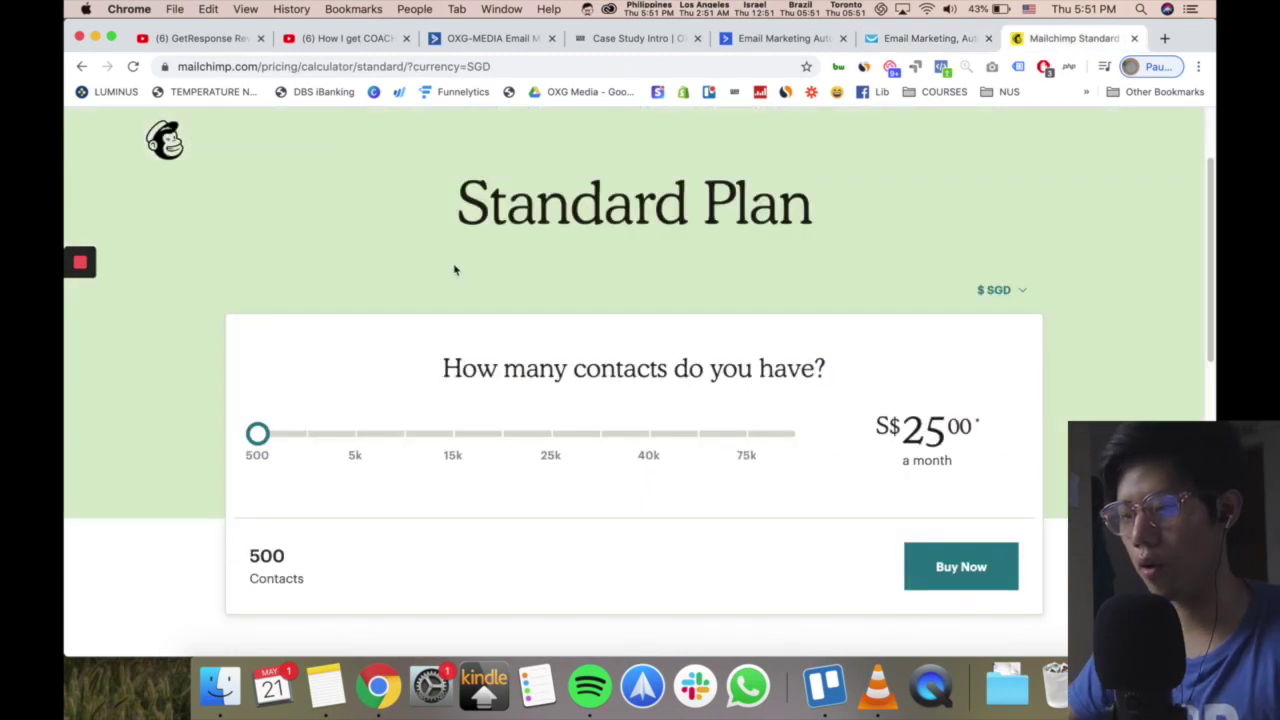
pyautogui.scroll(-3, 438, 292)
pyautogui.moveTo(257, 400); pyautogui.dragTo(633, 396)
pyautogui.moveTo(966, 385); pyautogui.dragTo(872, 391)
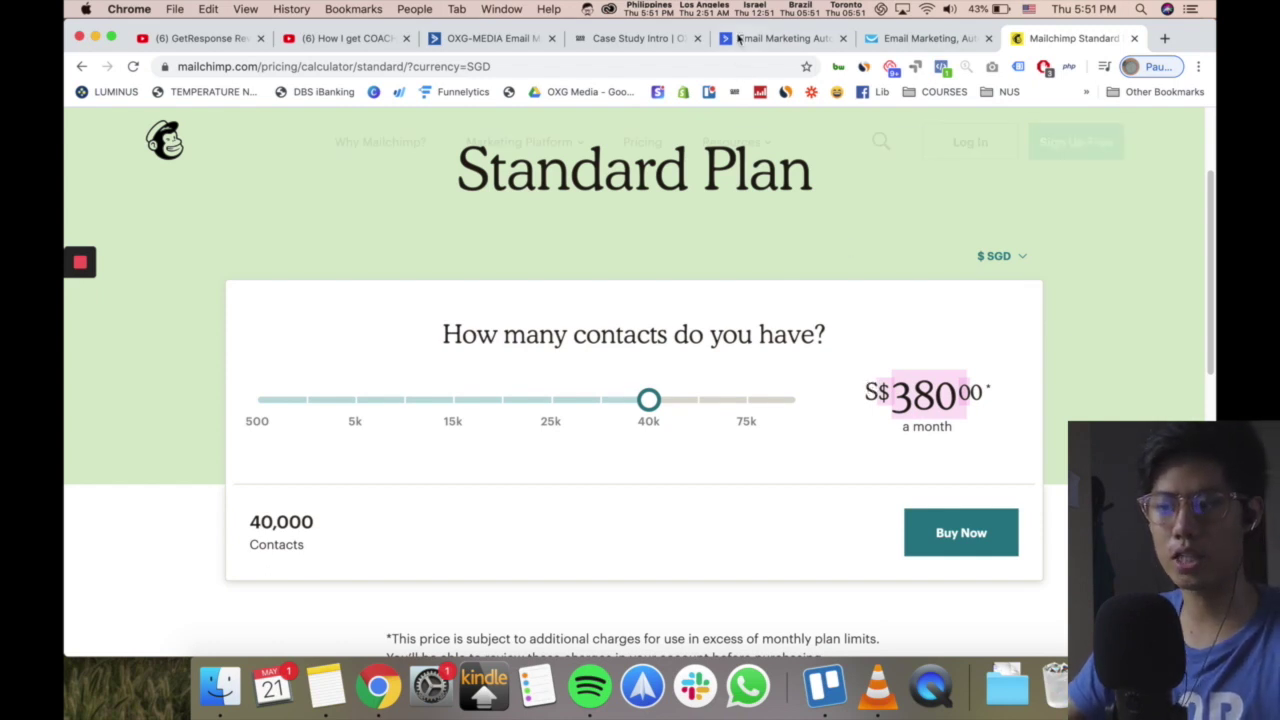
# Check ActiveCampaign's pricing, then switch to the OXG-MEDIA automations list.
pyautogui.moveTo(773, 133)
pyautogui.scroll(3, 773, 133)
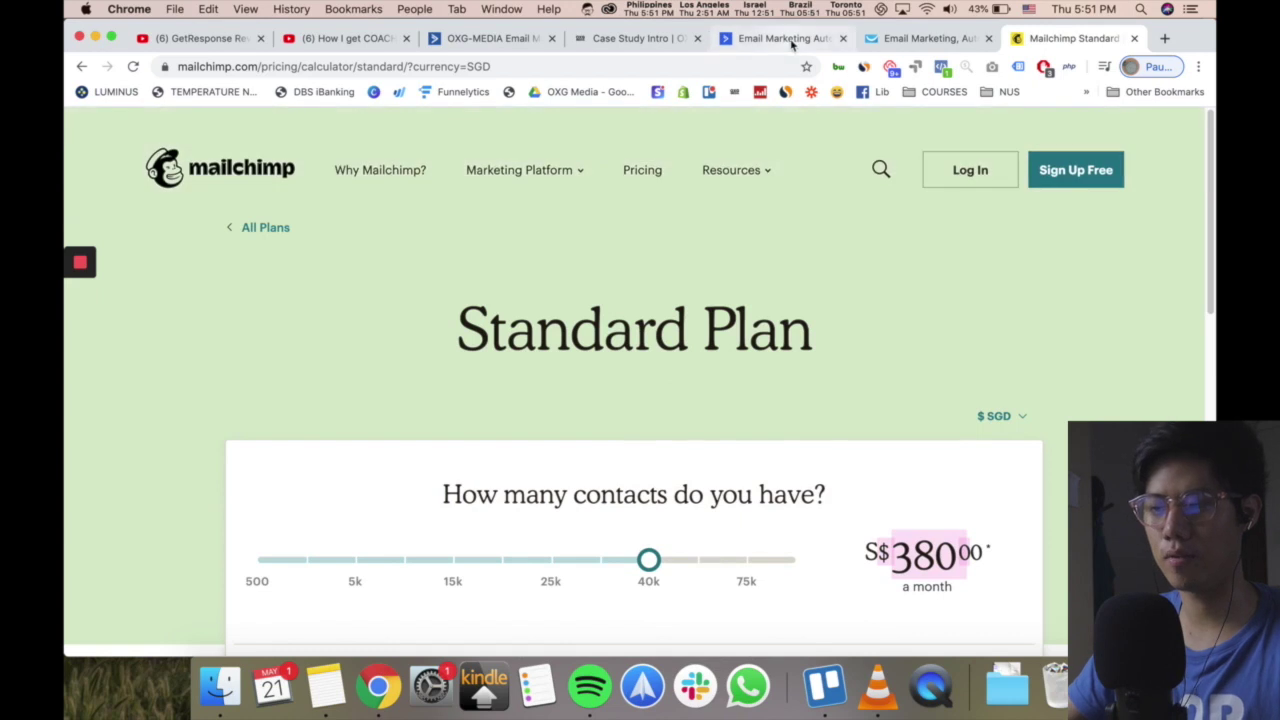
pyautogui.click(790, 39)
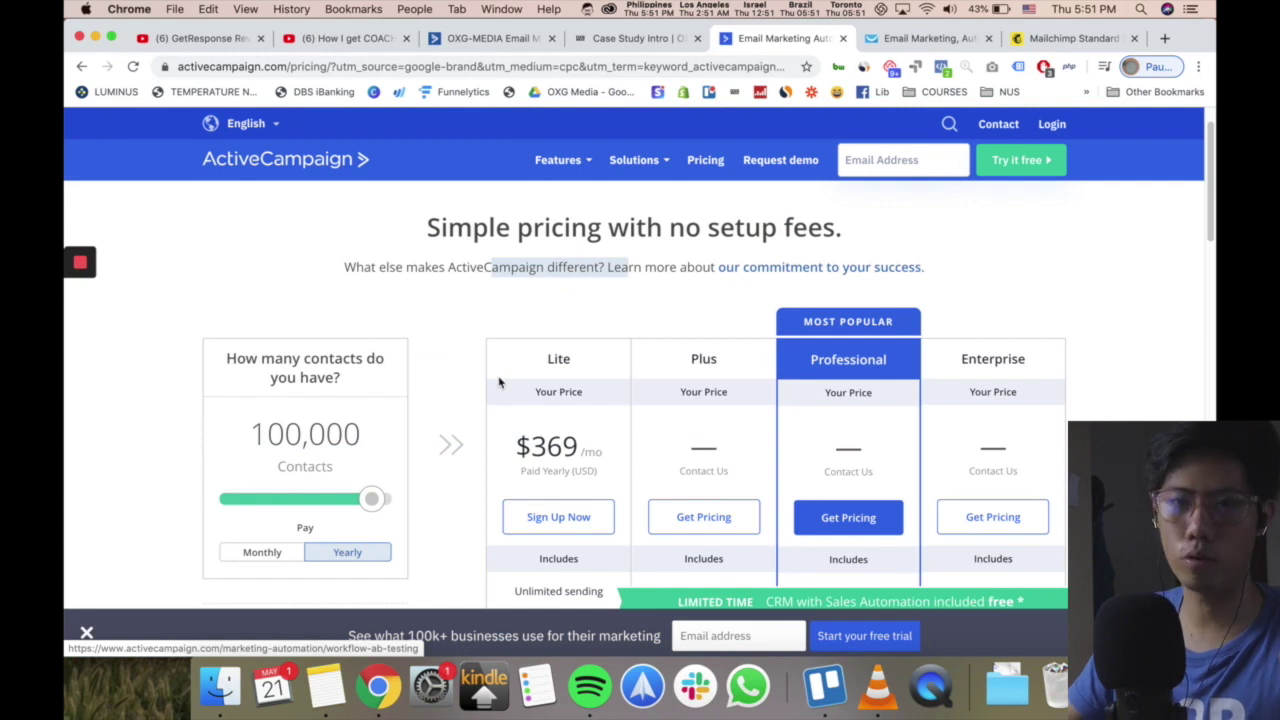
pyautogui.hotkey('ctrl', 'shift', 'Tab')
pyautogui.hotkey('ctrl', 'shift', 'Tab')
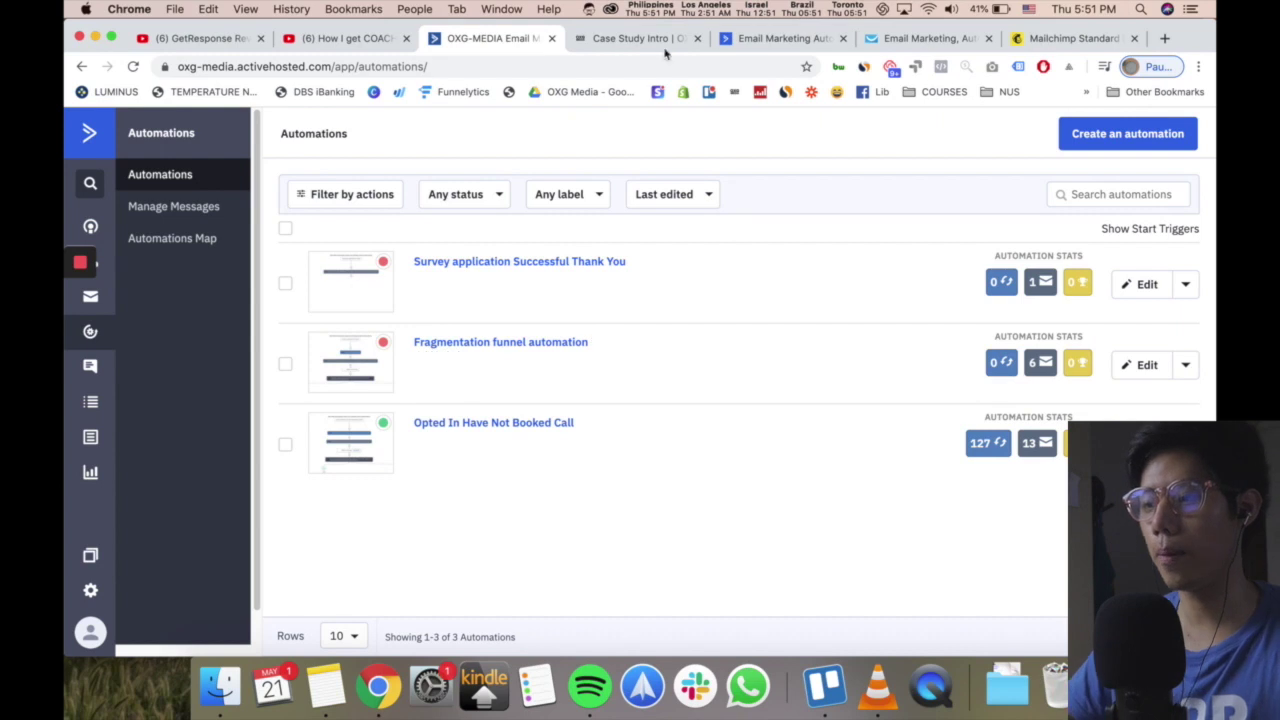
# Try the email field on the case study intro page, dismissing saved suggestions.
pyautogui.click(635, 38)
pyautogui.scroll(1, 767, 348)
pyautogui.click(701, 312)
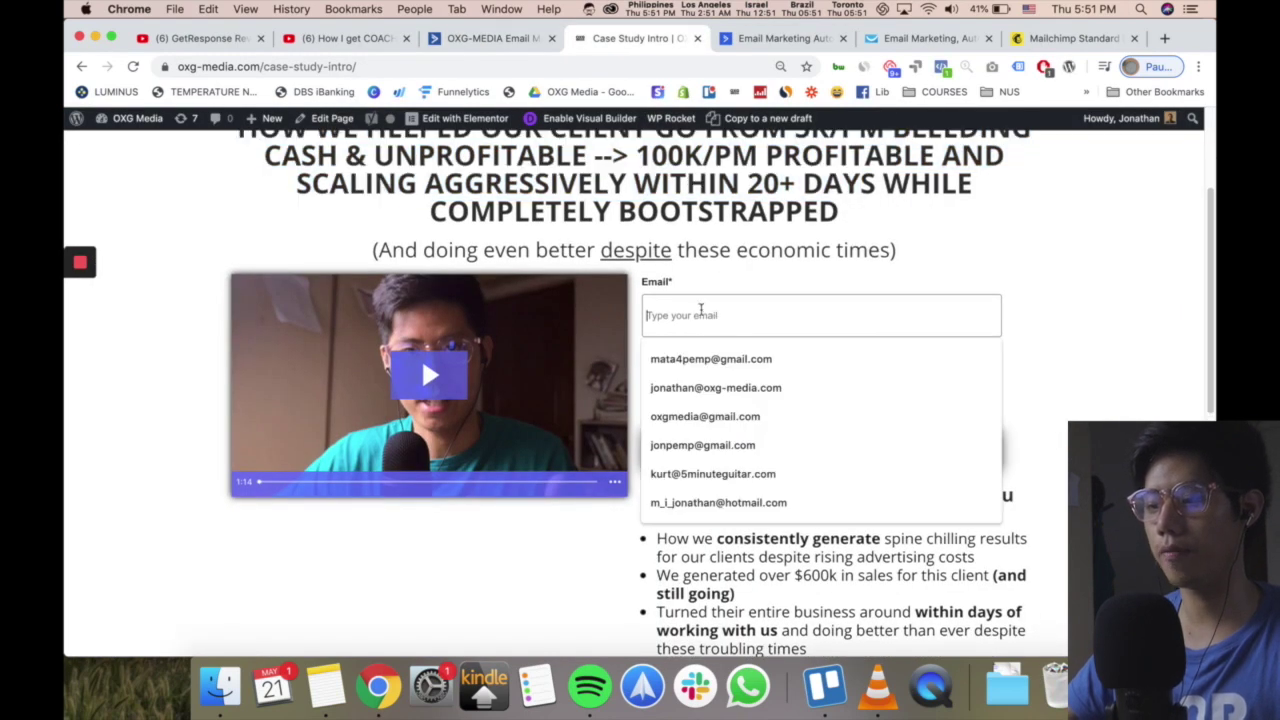
pyautogui.click(873, 267)
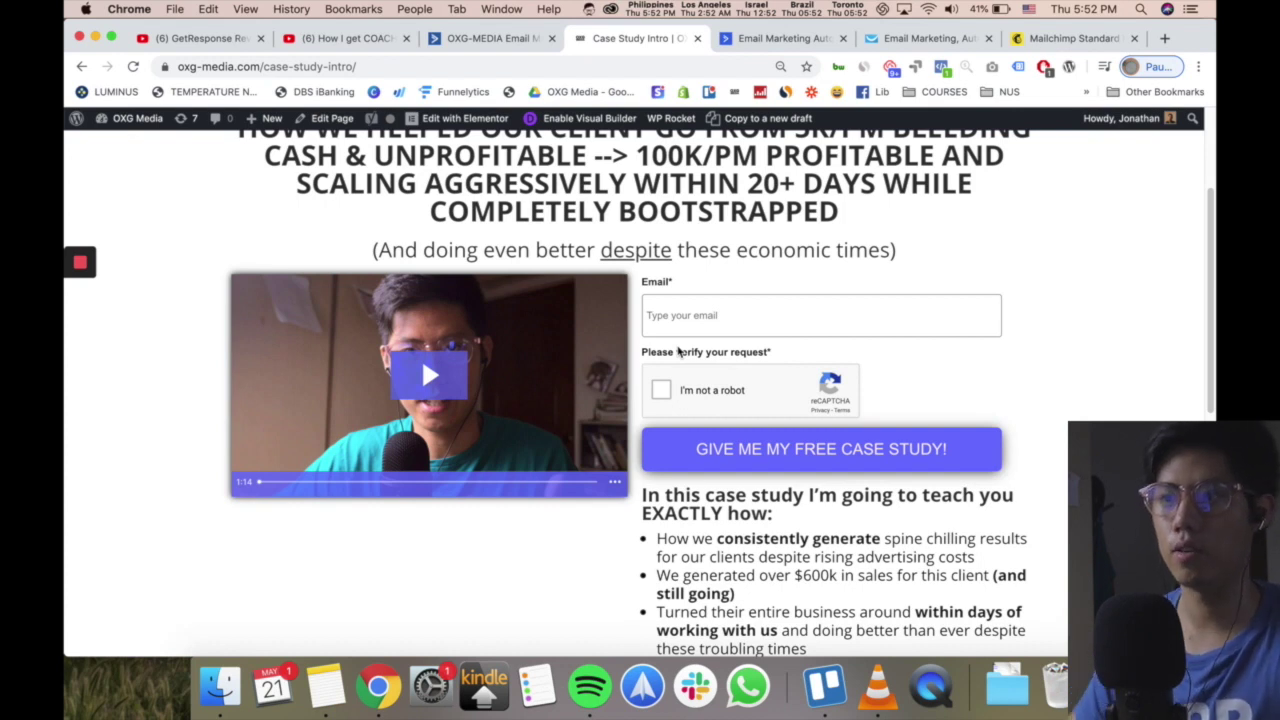
# In ActiveCampaign Forms, open the Client Acquisition Funnel form for editing.
pyautogui.click(490, 38)
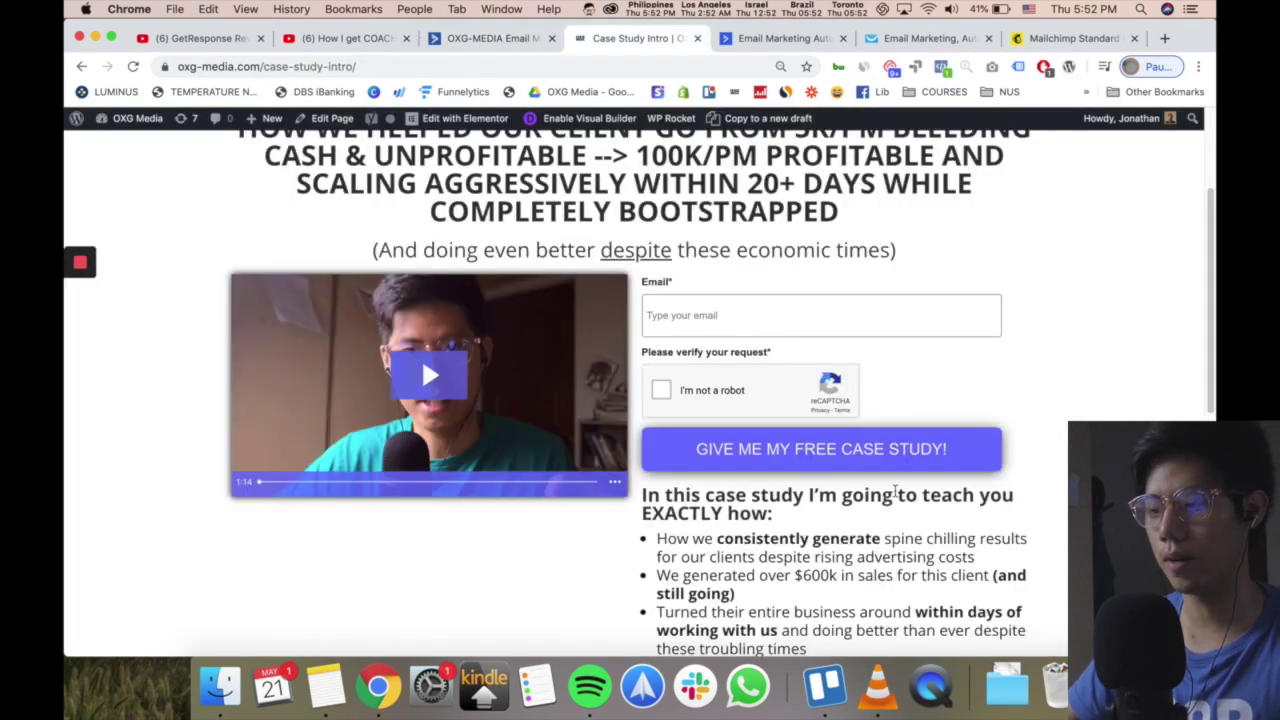
pyautogui.click(468, 42)
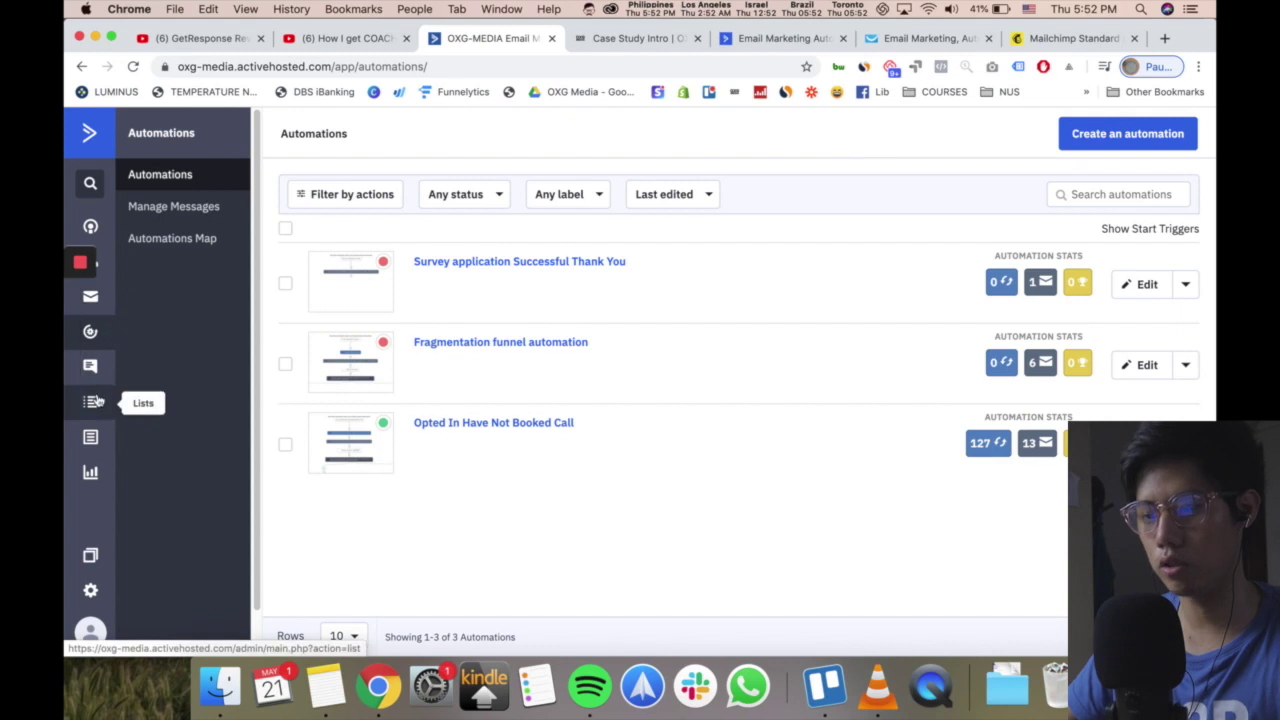
pyautogui.click(91, 438)
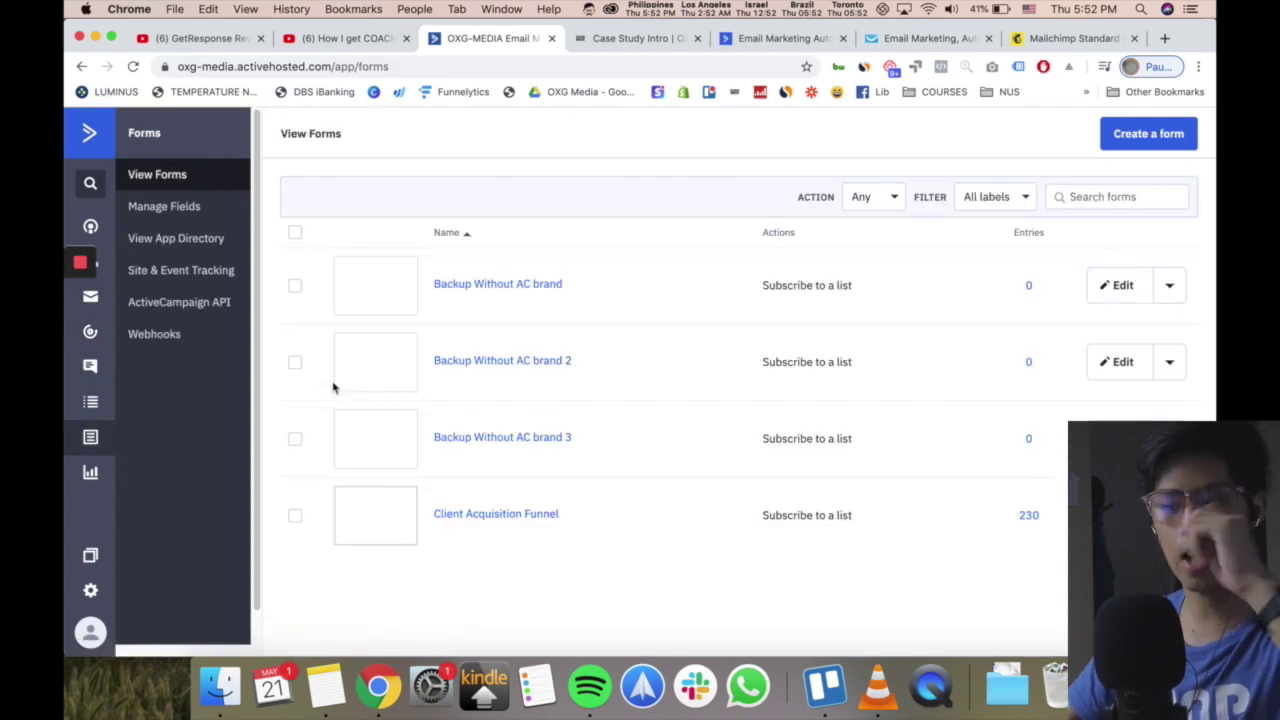
pyautogui.click(510, 515)
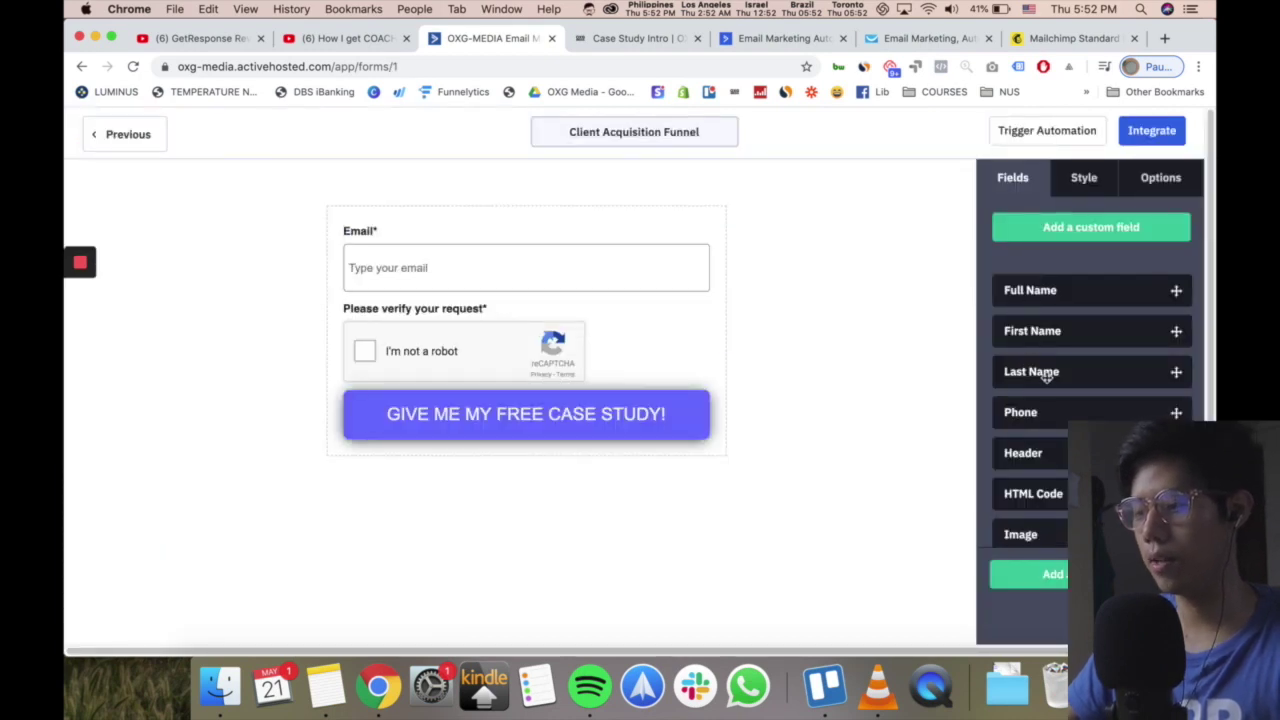
# Drag a Last Name field onto the form, then delete it again.
pyautogui.moveTo(1063, 374); pyautogui.dragTo(545, 310)
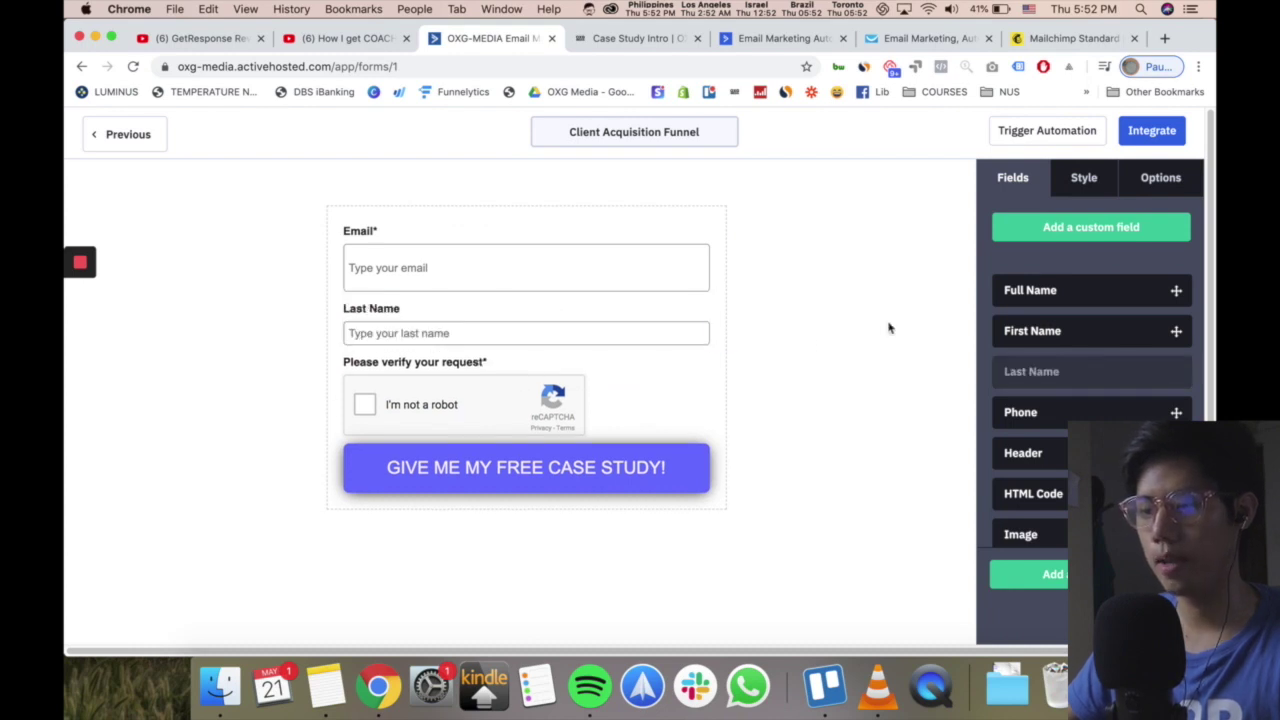
pyautogui.click(723, 337)
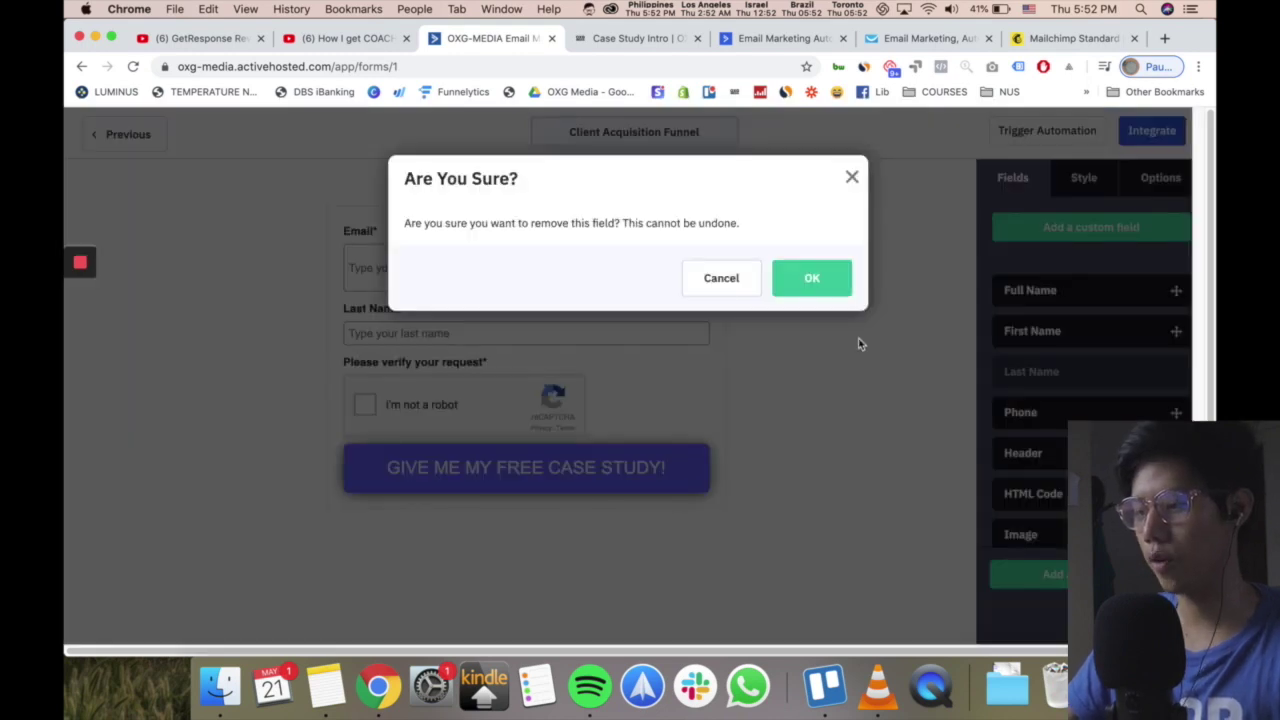
pyautogui.click(824, 289)
# Create a custom text field named 'Are yo happy?'.
pyautogui.click(1050, 578)
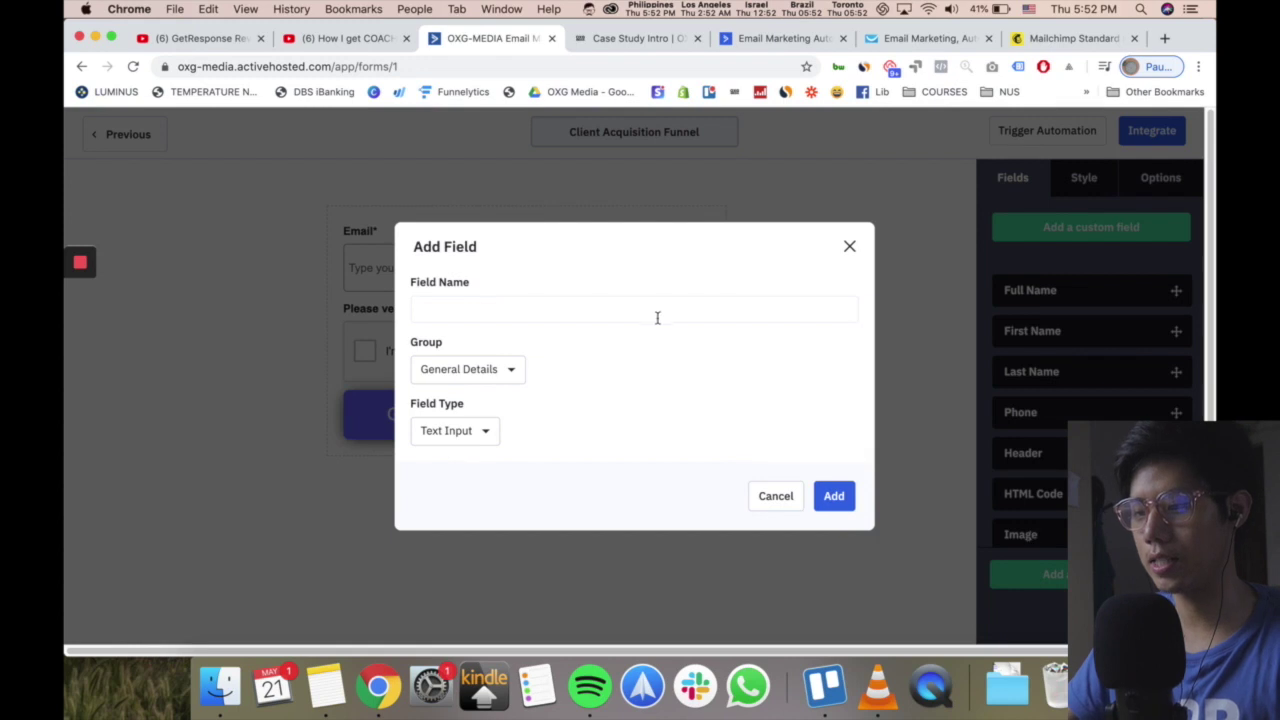
pyautogui.click(648, 312)
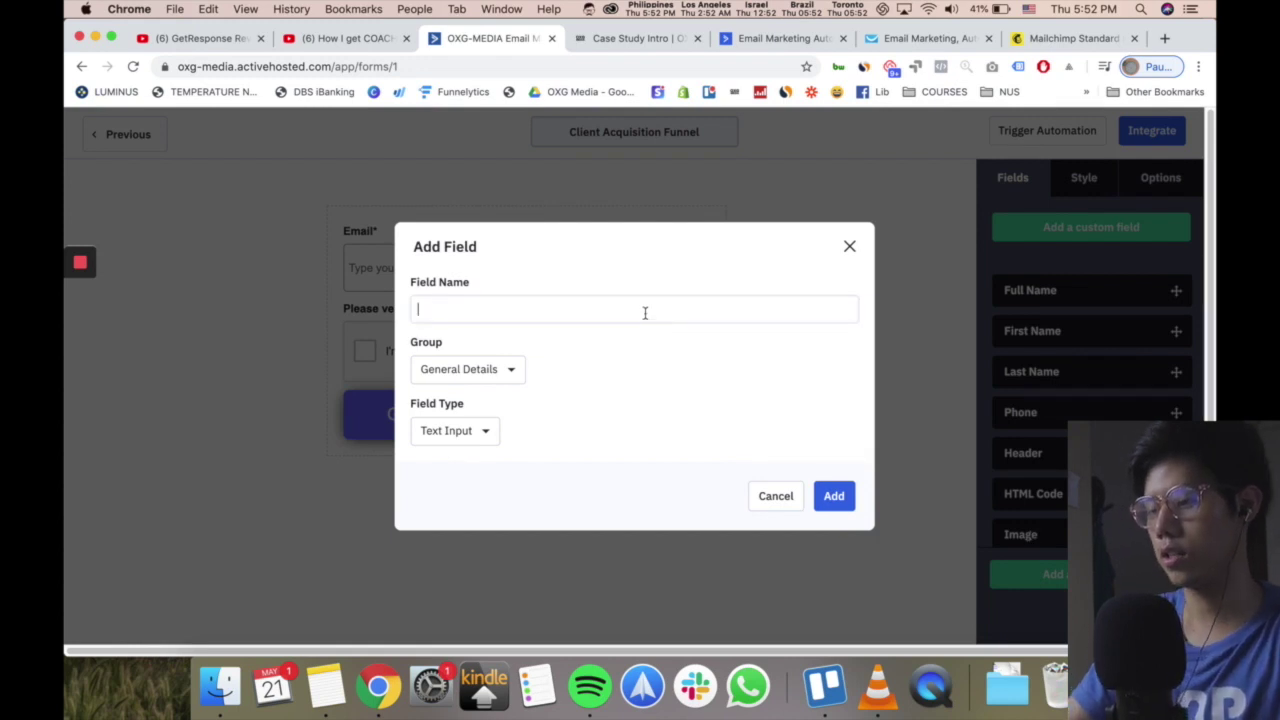
pyautogui.write('Are yo happy?')
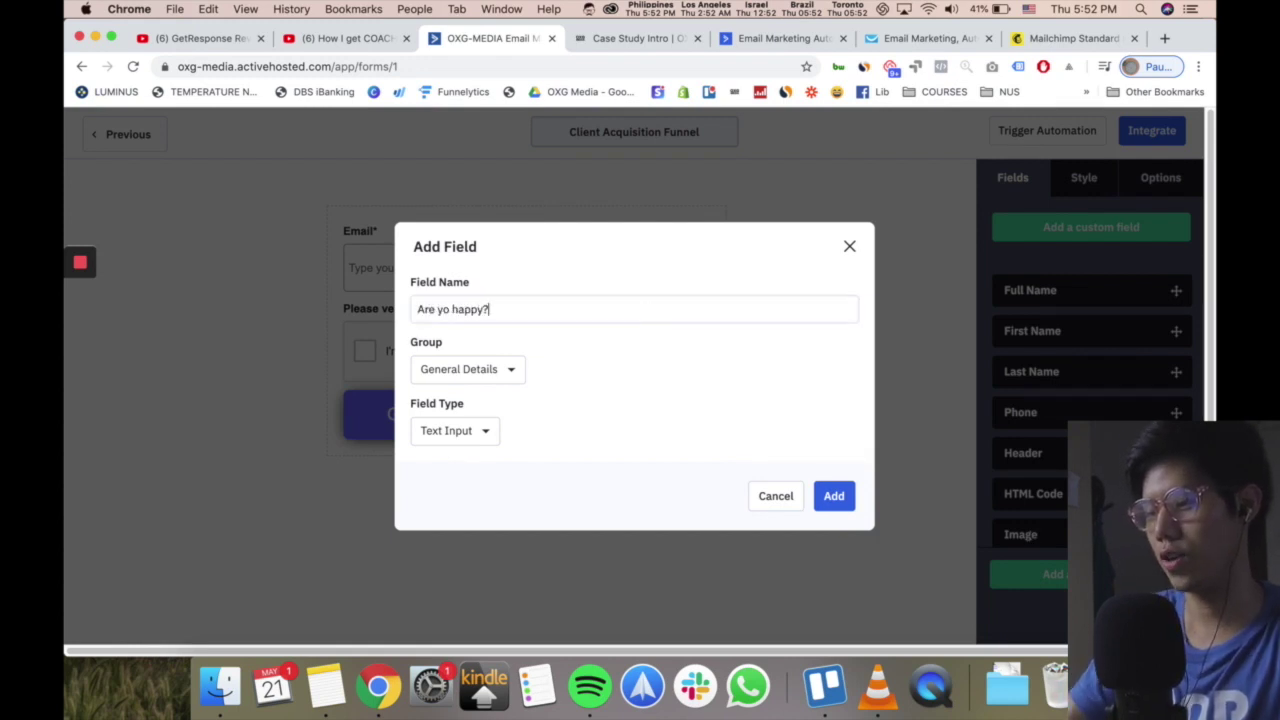
pyautogui.click(835, 497)
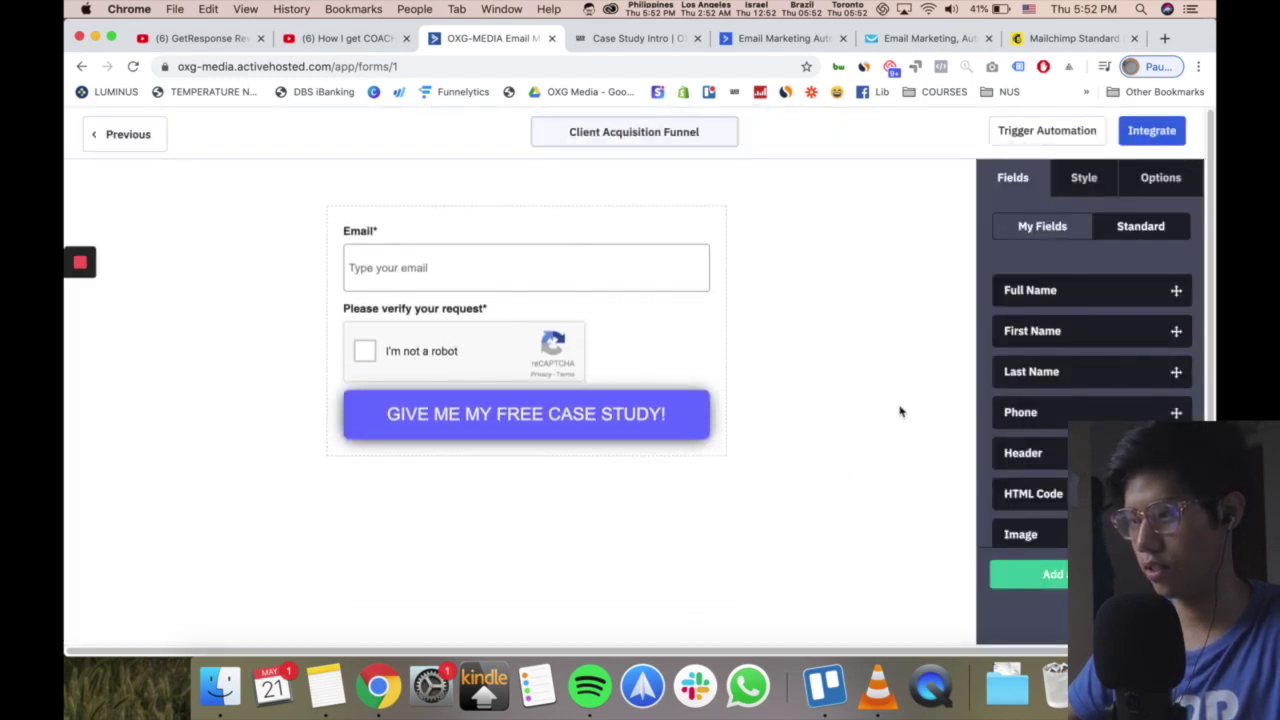
# Confirm 'Are yo happy?' appears under My Fields, then return to the forms list.
pyautogui.click(1030, 574)
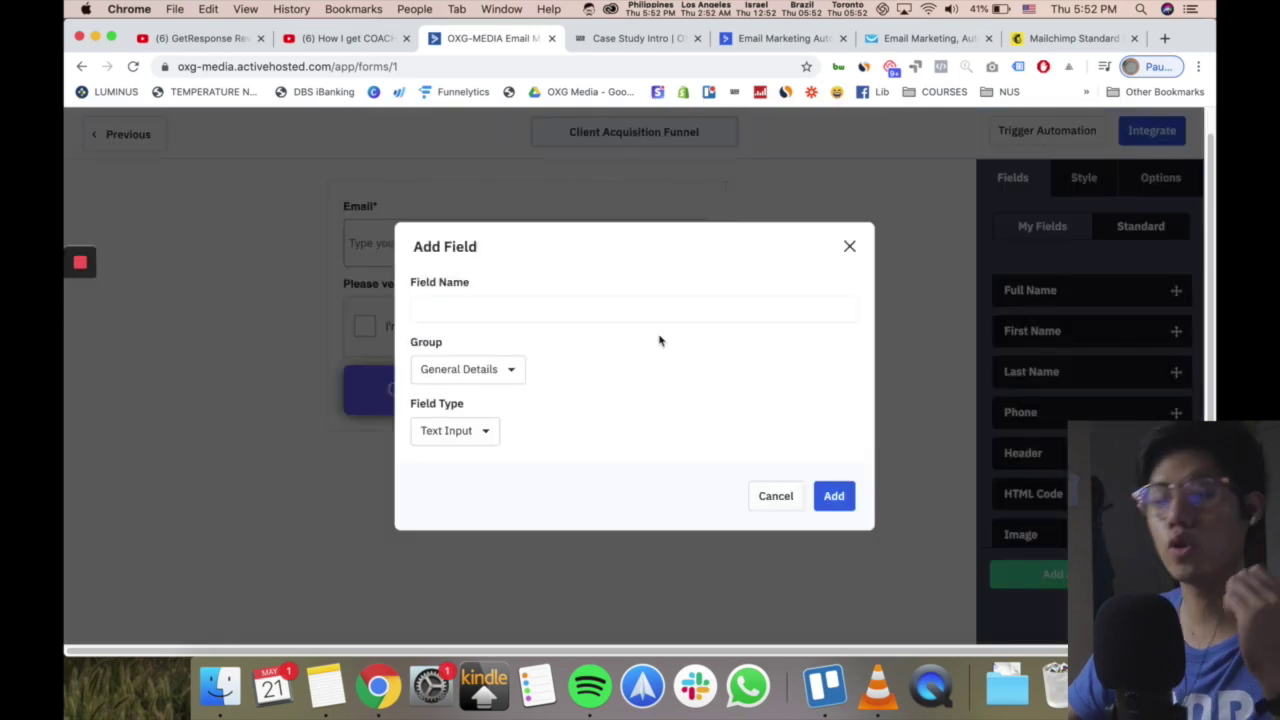
pyautogui.click(849, 246)
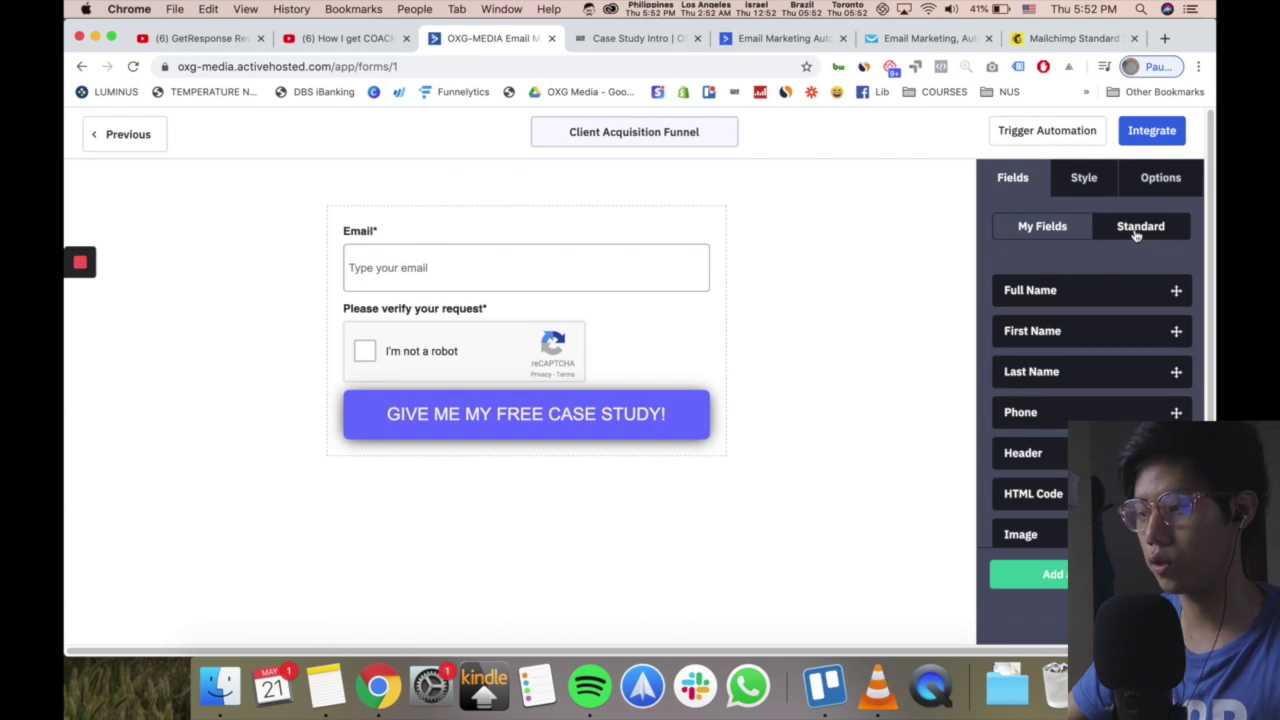
pyautogui.click(1080, 230)
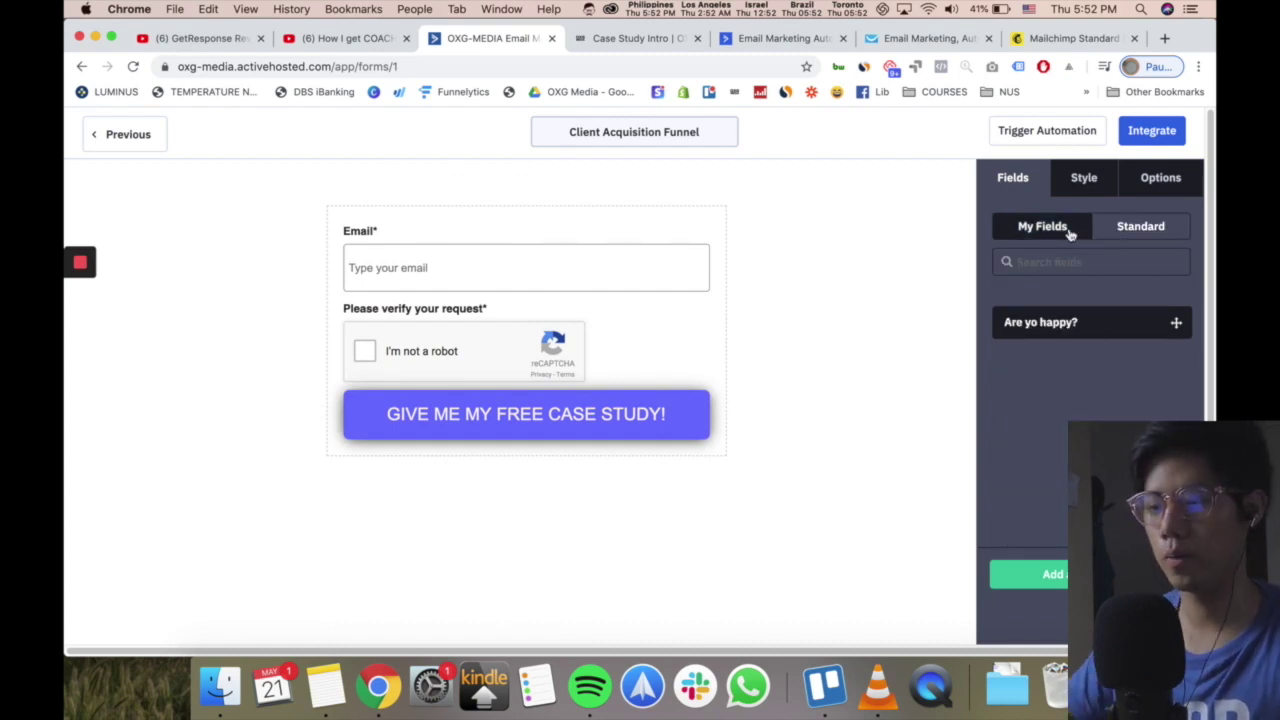
pyautogui.click(143, 134)
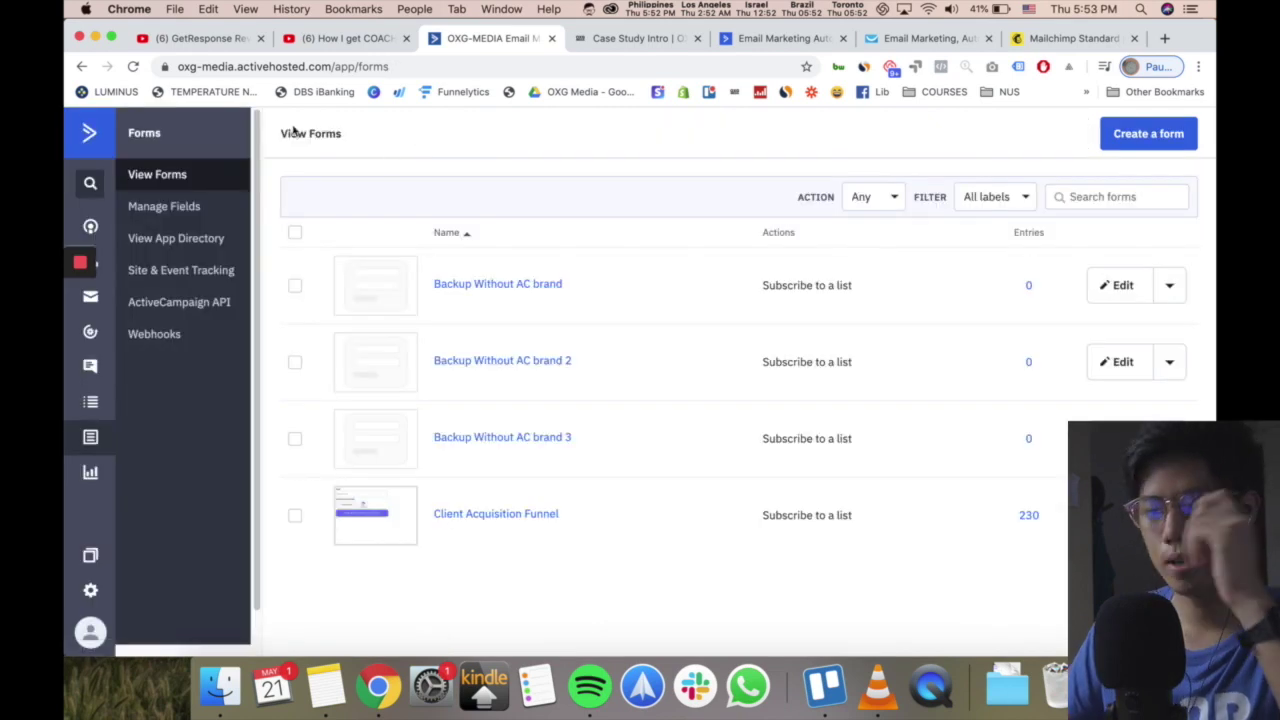
# Open Site & Event Tracking settings, showing oxg-media.com whitelisted.
pyautogui.click(220, 271)
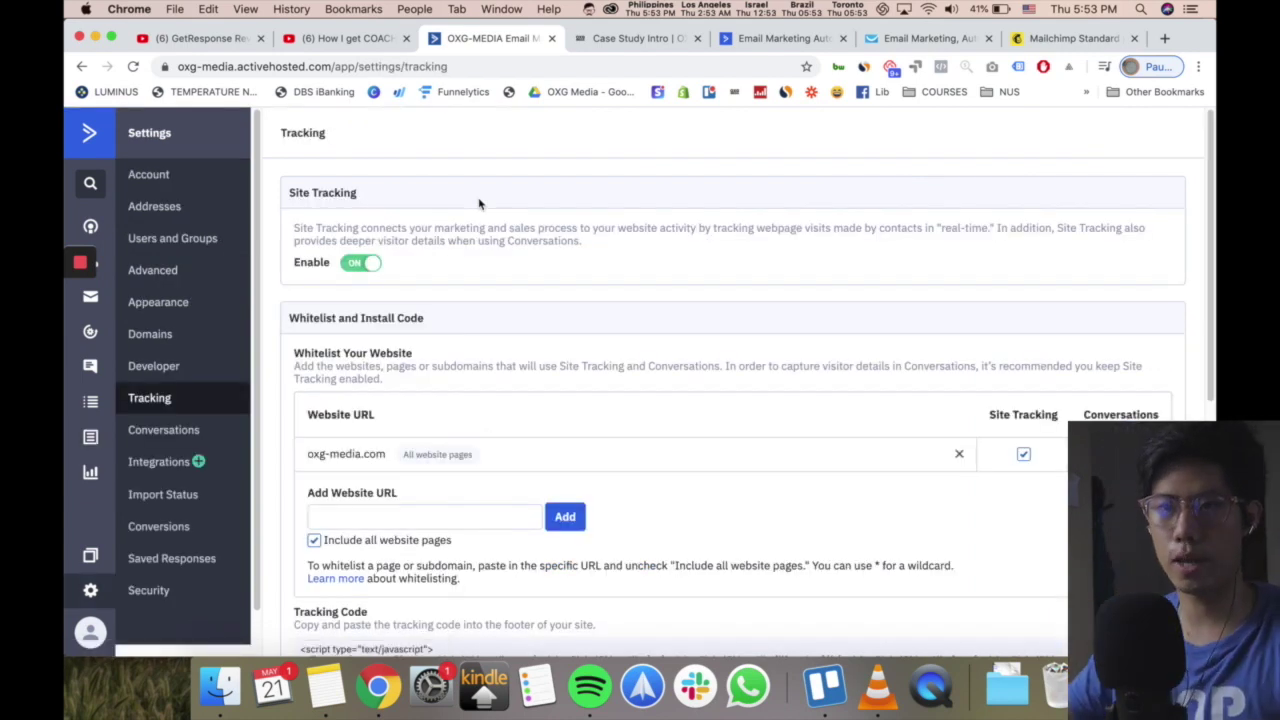
pyautogui.click(635, 38)
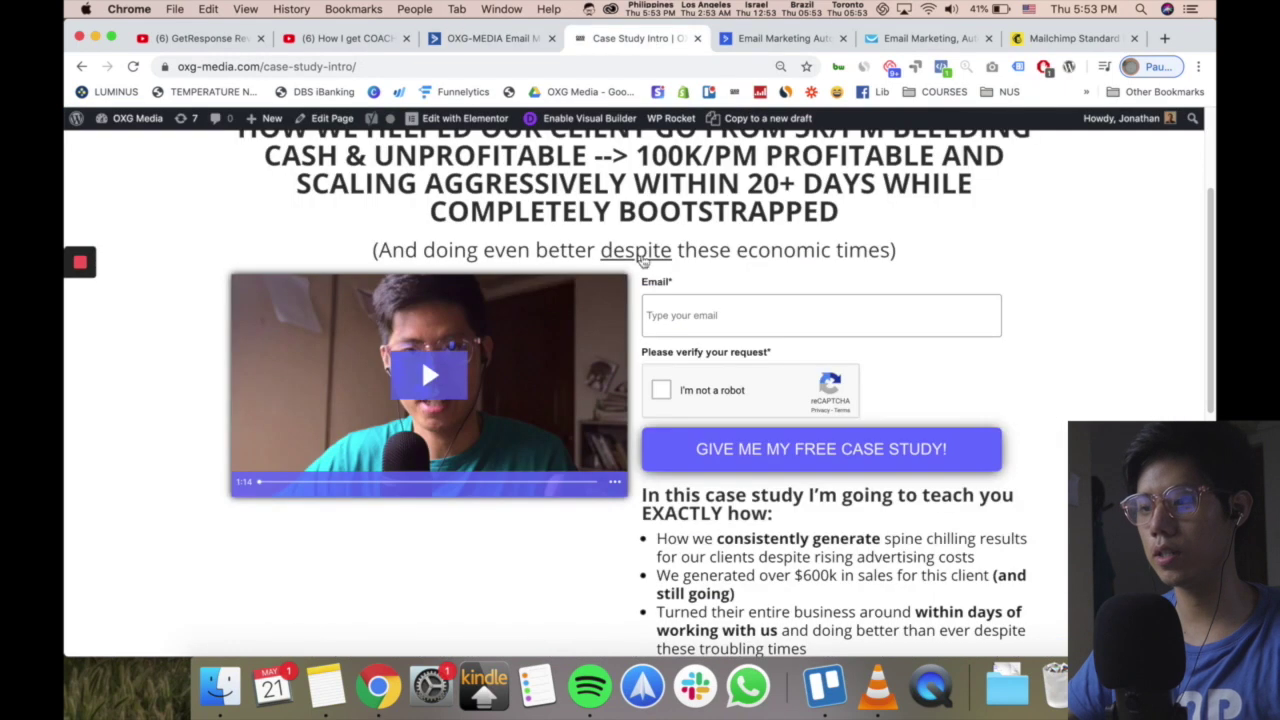
pyautogui.scroll(3, 665, 342)
pyautogui.moveTo(628, 320); pyautogui.dragTo(830, 376)
pyautogui.click(845, 375)
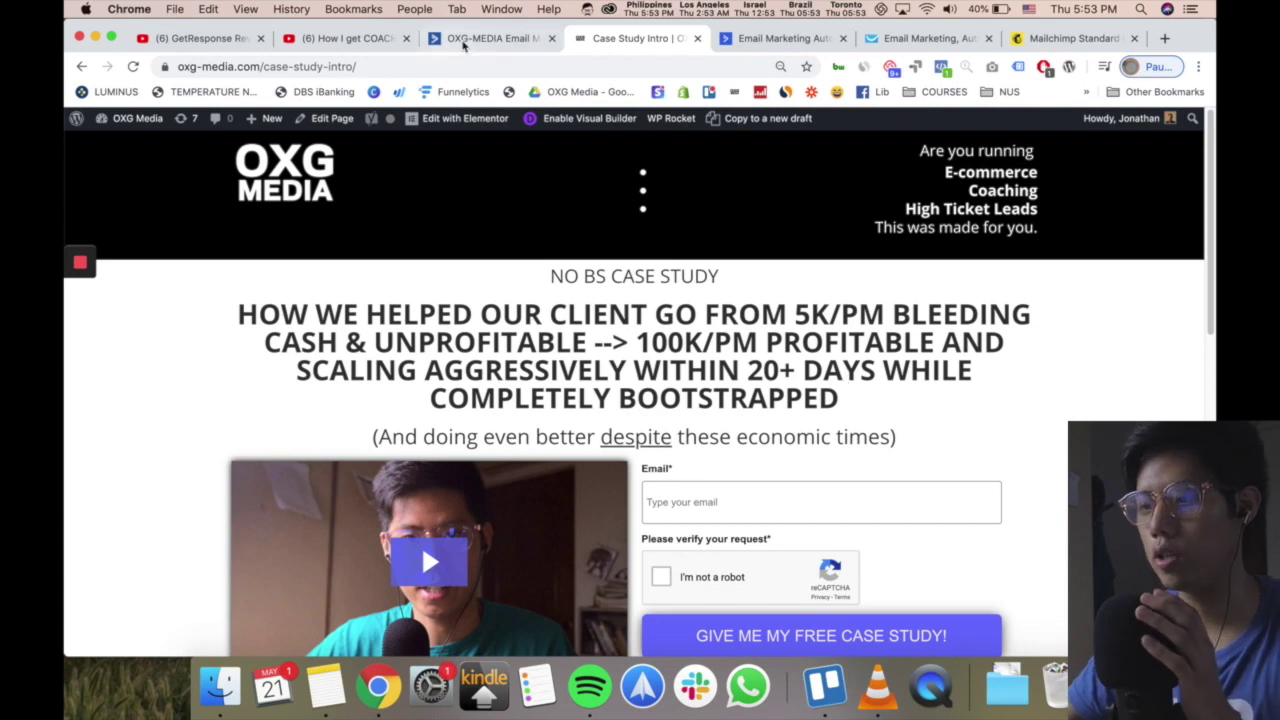
pyautogui.click(465, 38)
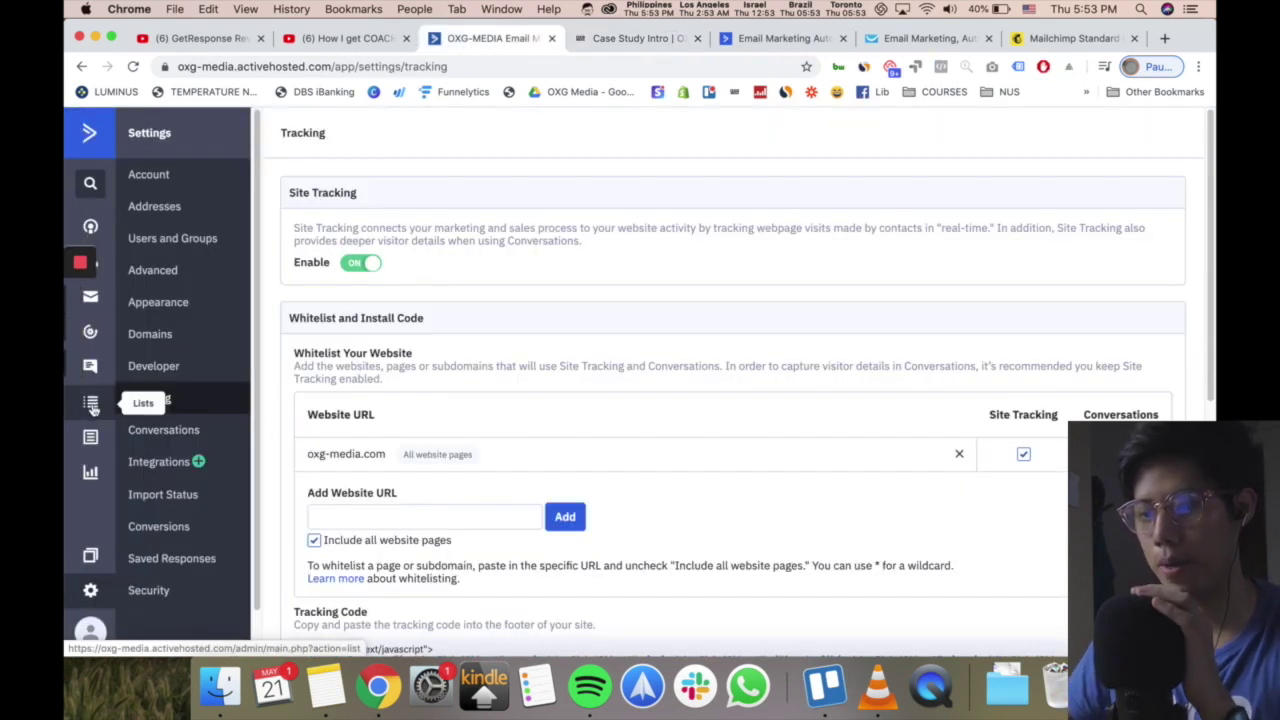
# View the ActiveCampaign automations list, then switch to the Case Study Intro tab.
pyautogui.click(96, 343)
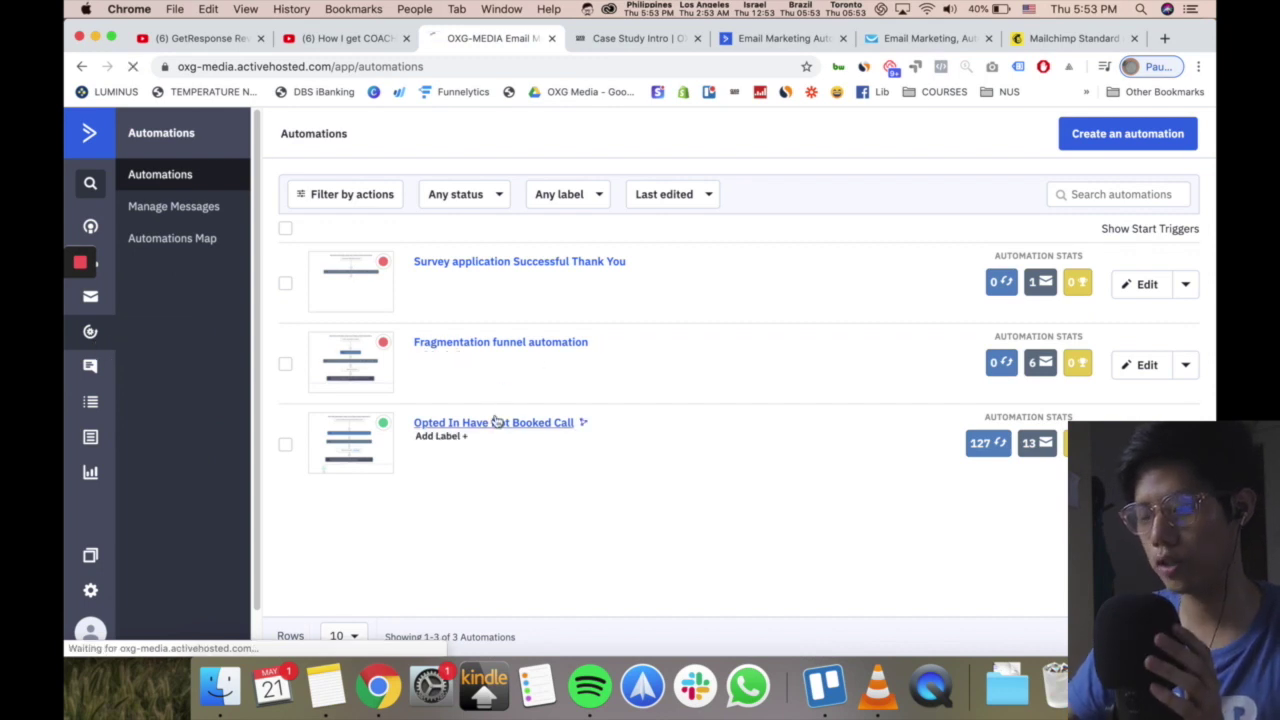
pyautogui.click(638, 38)
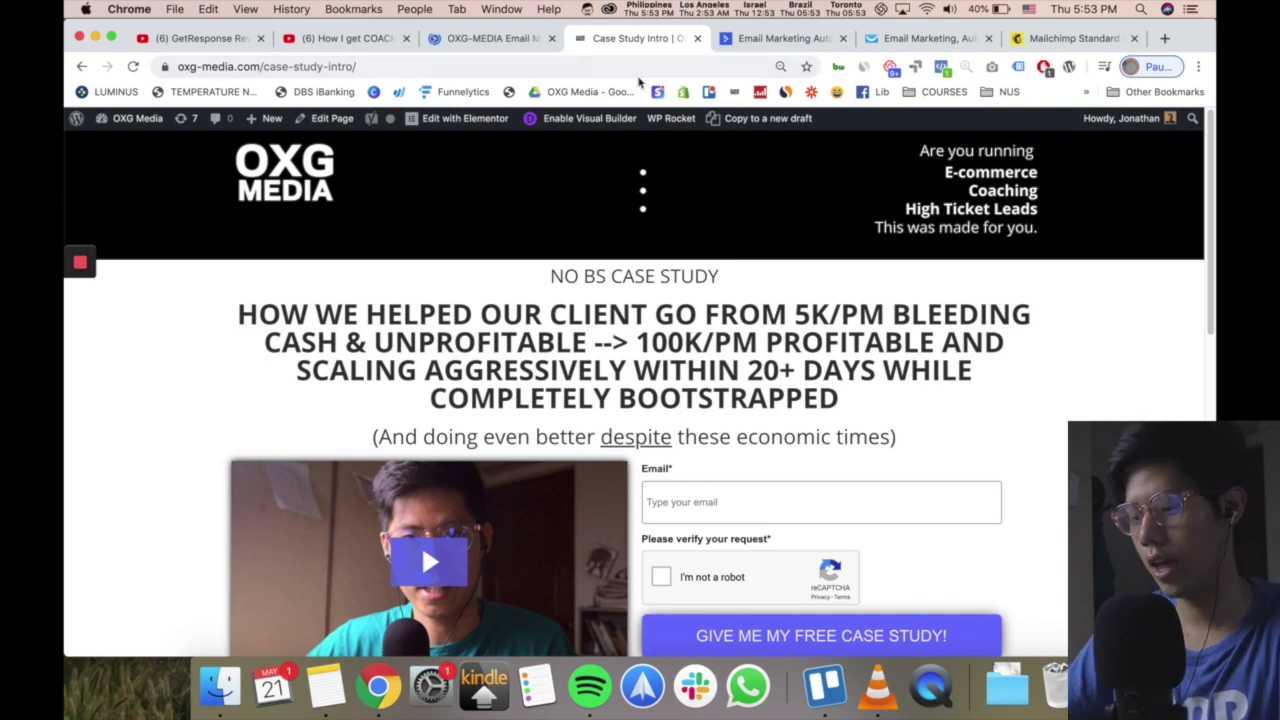
# Load oxg-media.com's Case Study Video page, then return to the OXG-MEDIA automation.
pyautogui.click(590, 72)
pyautogui.write('oxg-media.com')
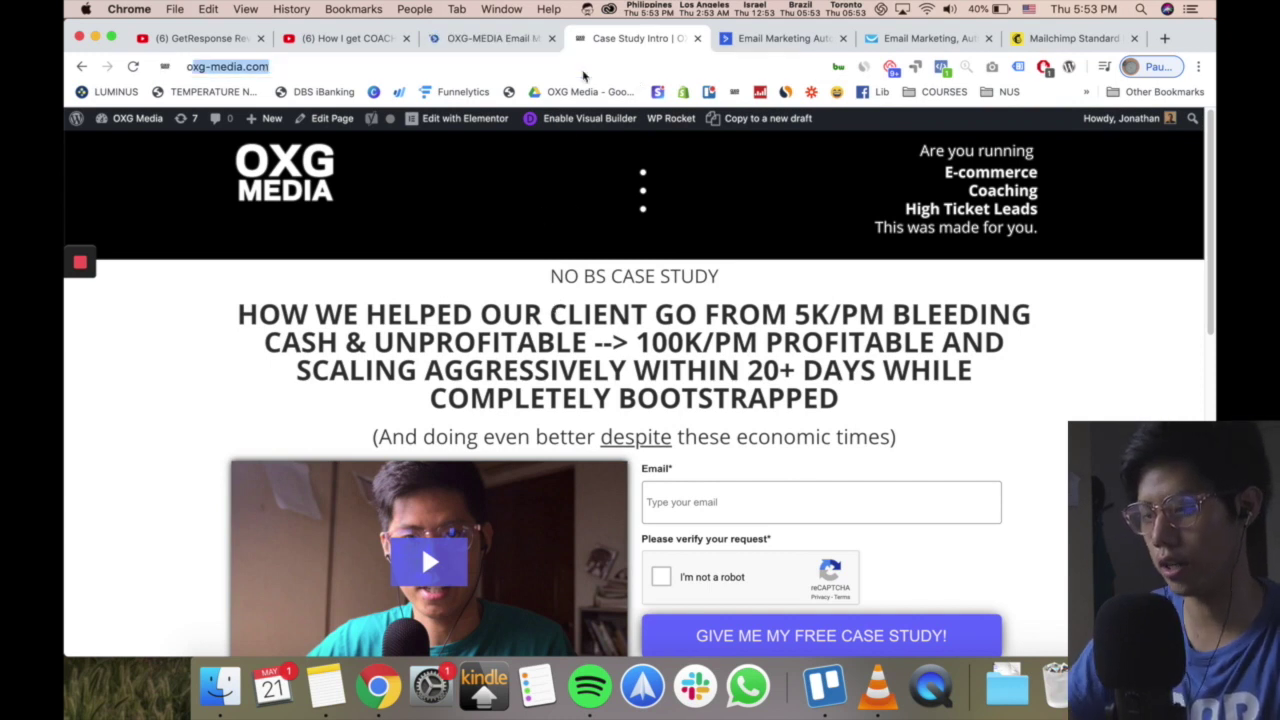
pyautogui.write('/cas')
pyautogui.press('Down')
pyautogui.press('Down')
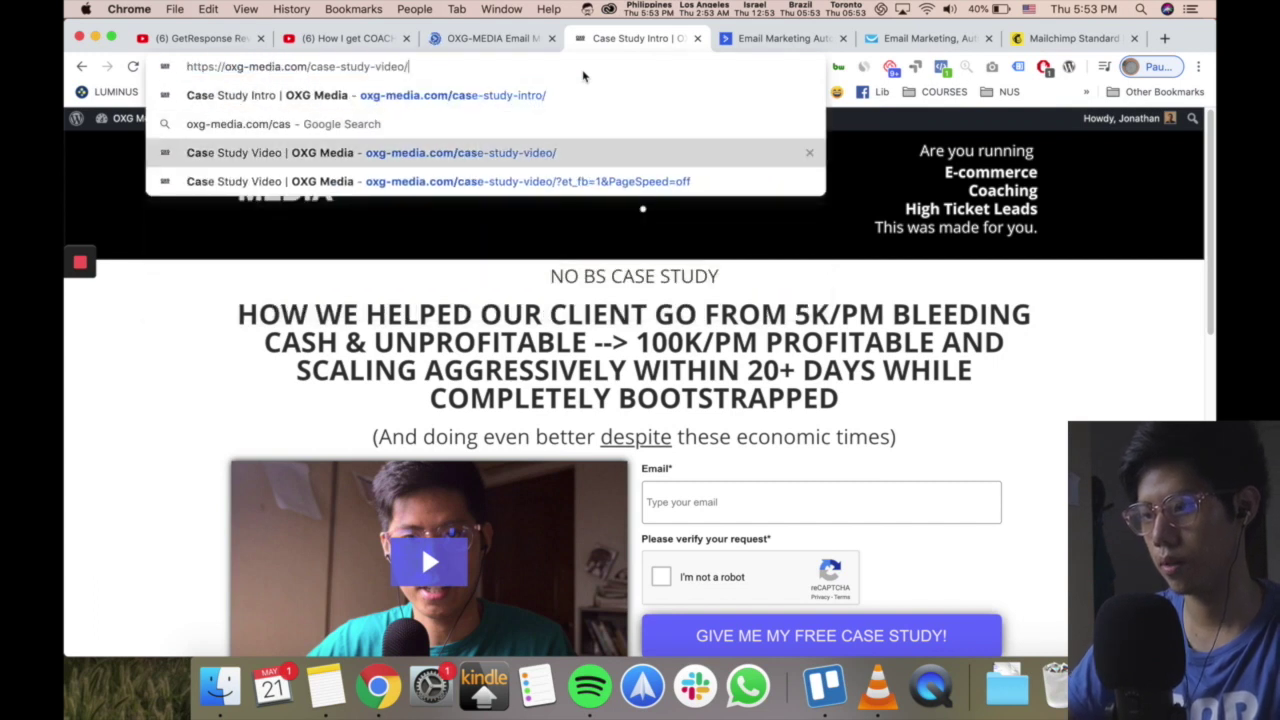
pyautogui.press('Return')
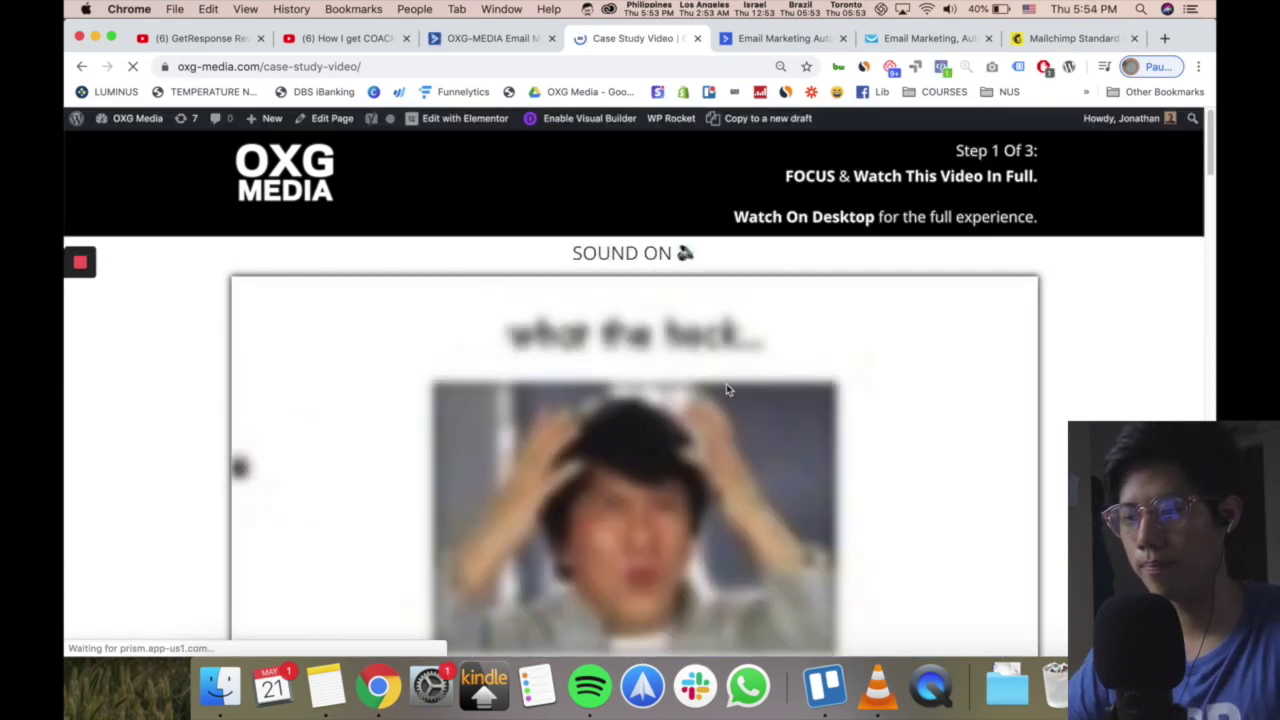
pyautogui.click(490, 39)
pyautogui.click(516, 421)
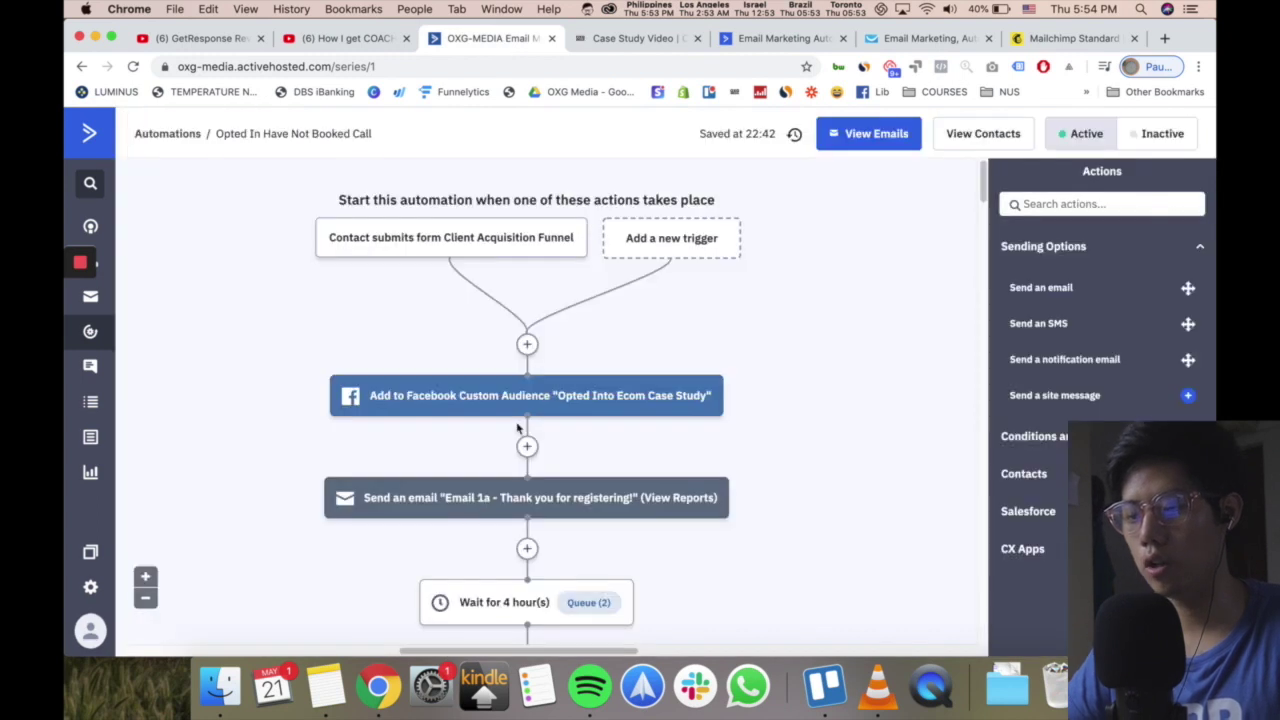
pyautogui.click(697, 38)
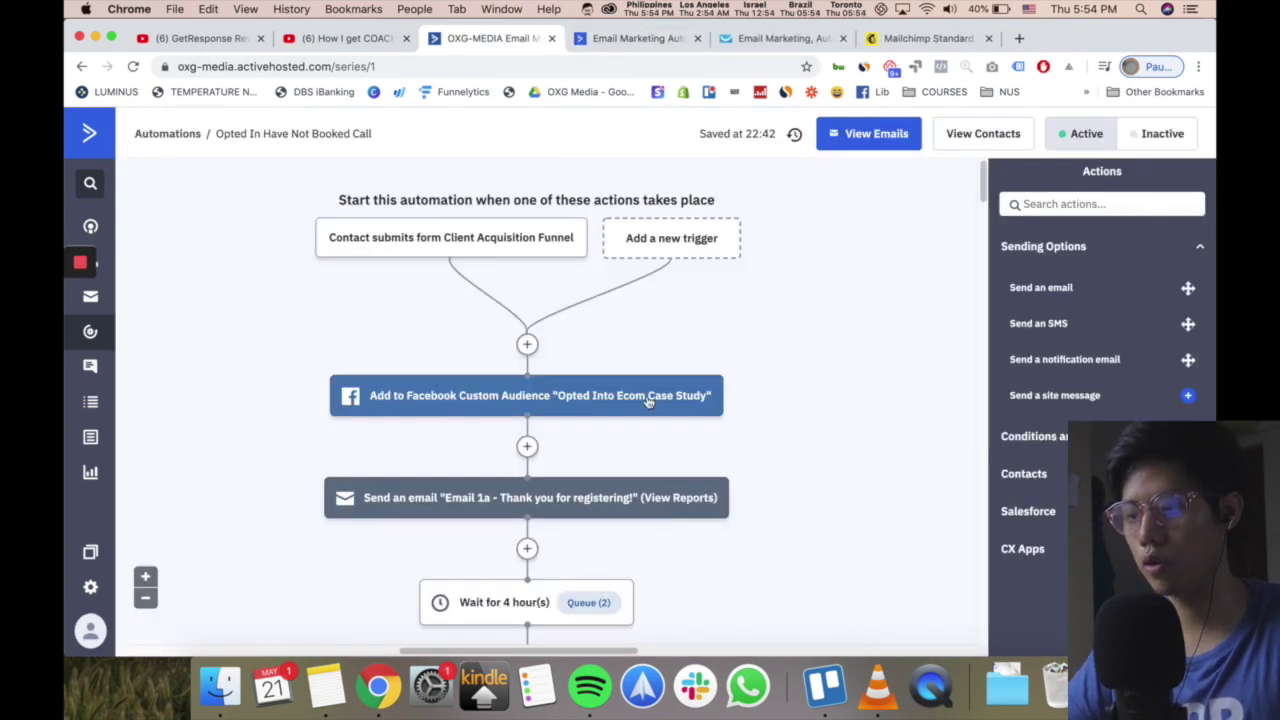
pyautogui.scroll(-5, 649, 397)
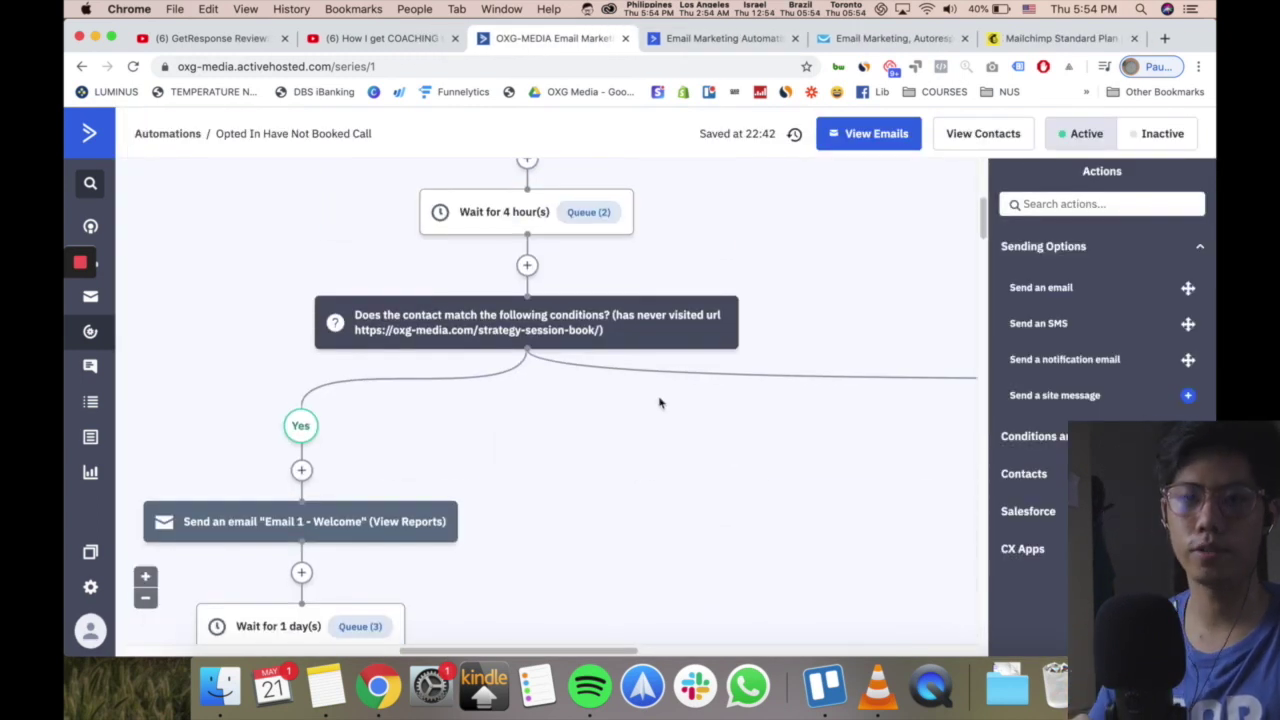
pyautogui.moveTo(636, 332)
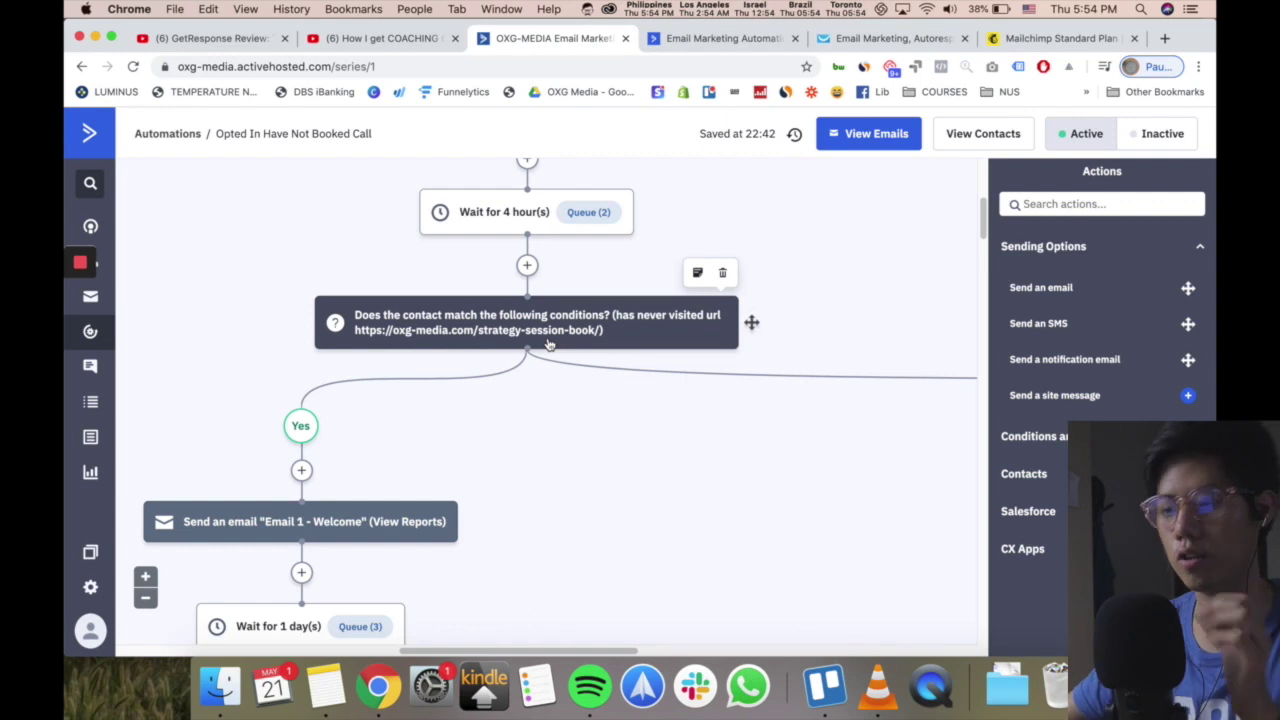
pyautogui.click(668, 323)
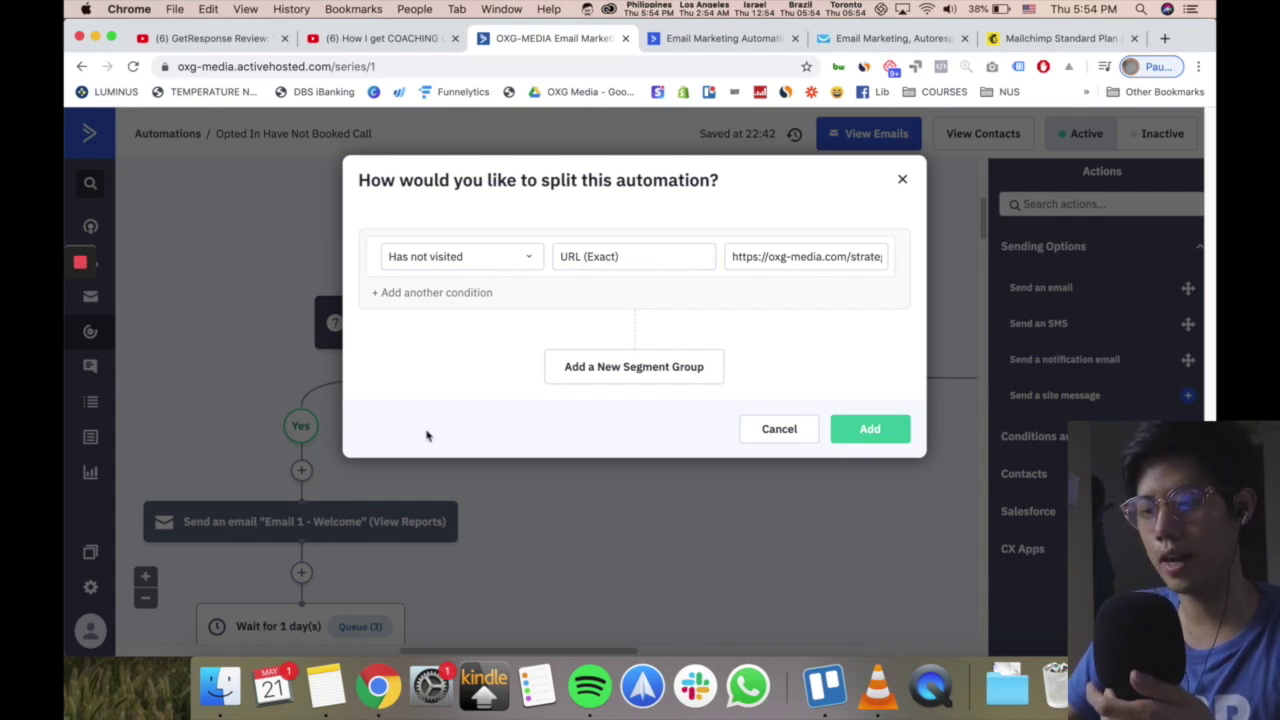
pyautogui.click(800, 440)
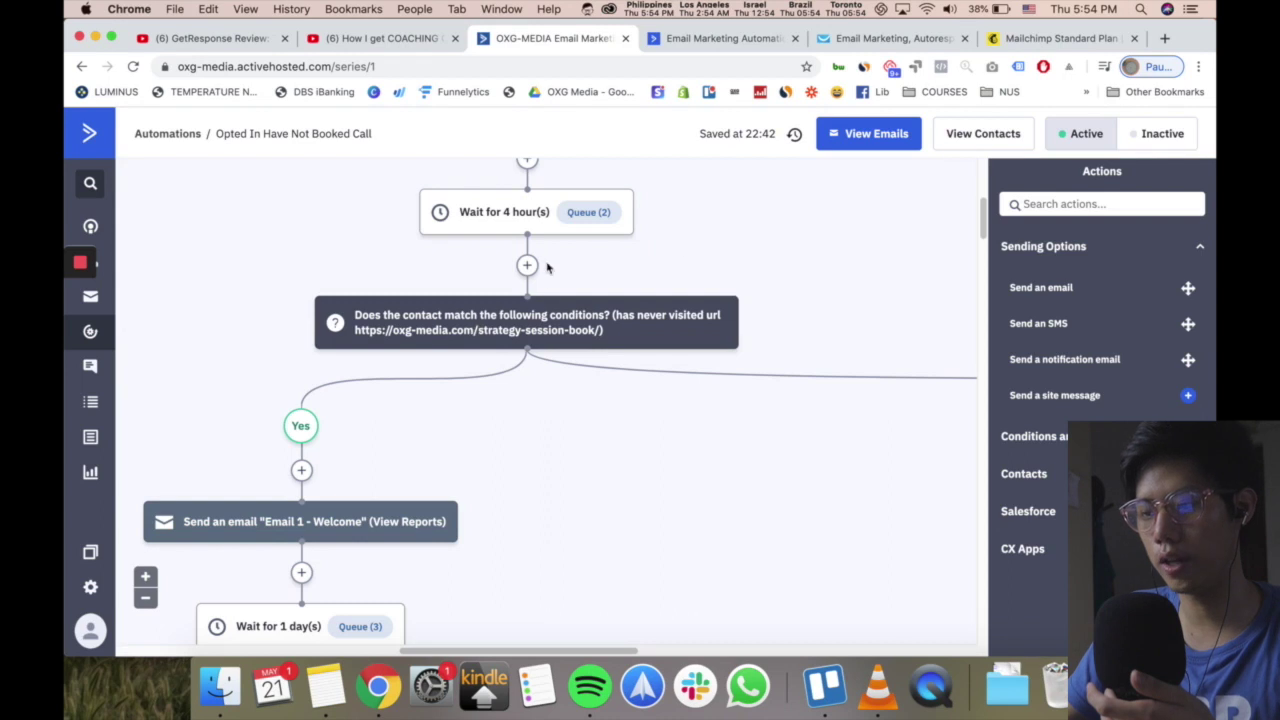
pyautogui.scroll(-8, 320, 380)
pyautogui.hscroll(4, 320, 380)
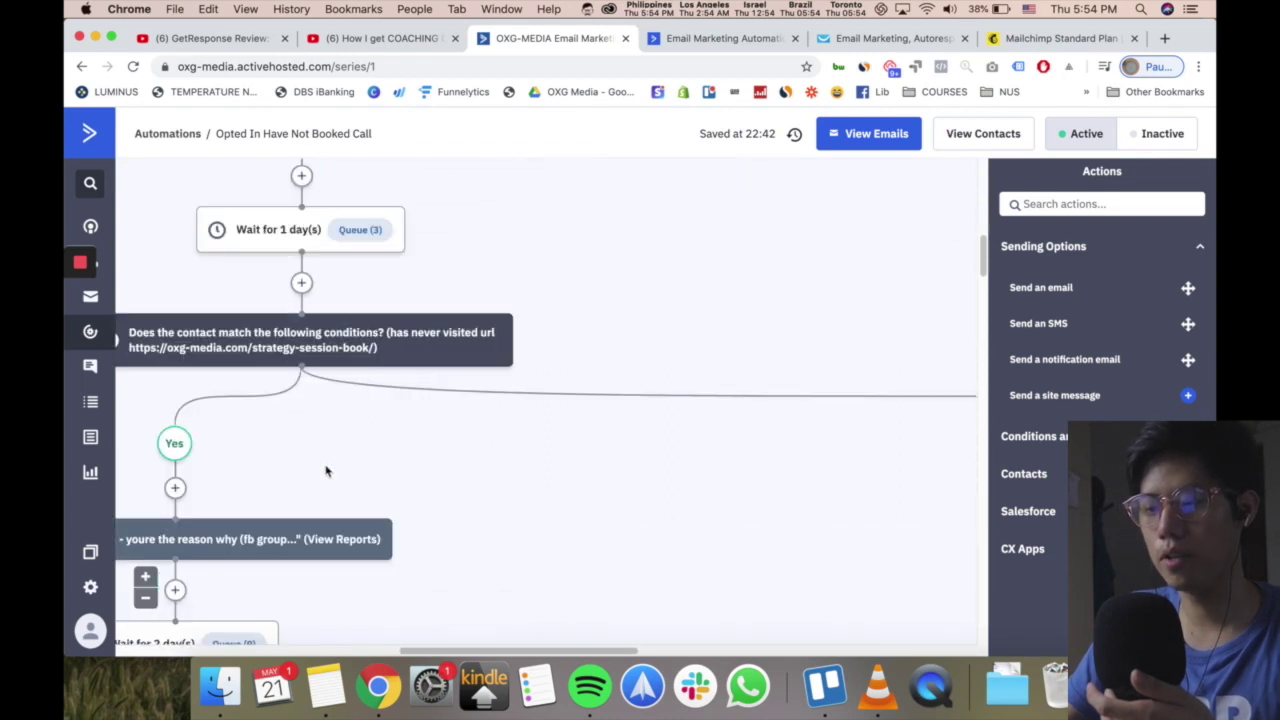
pyautogui.scroll(-2, 307, 265)
pyautogui.hscroll(-4, 307, 265)
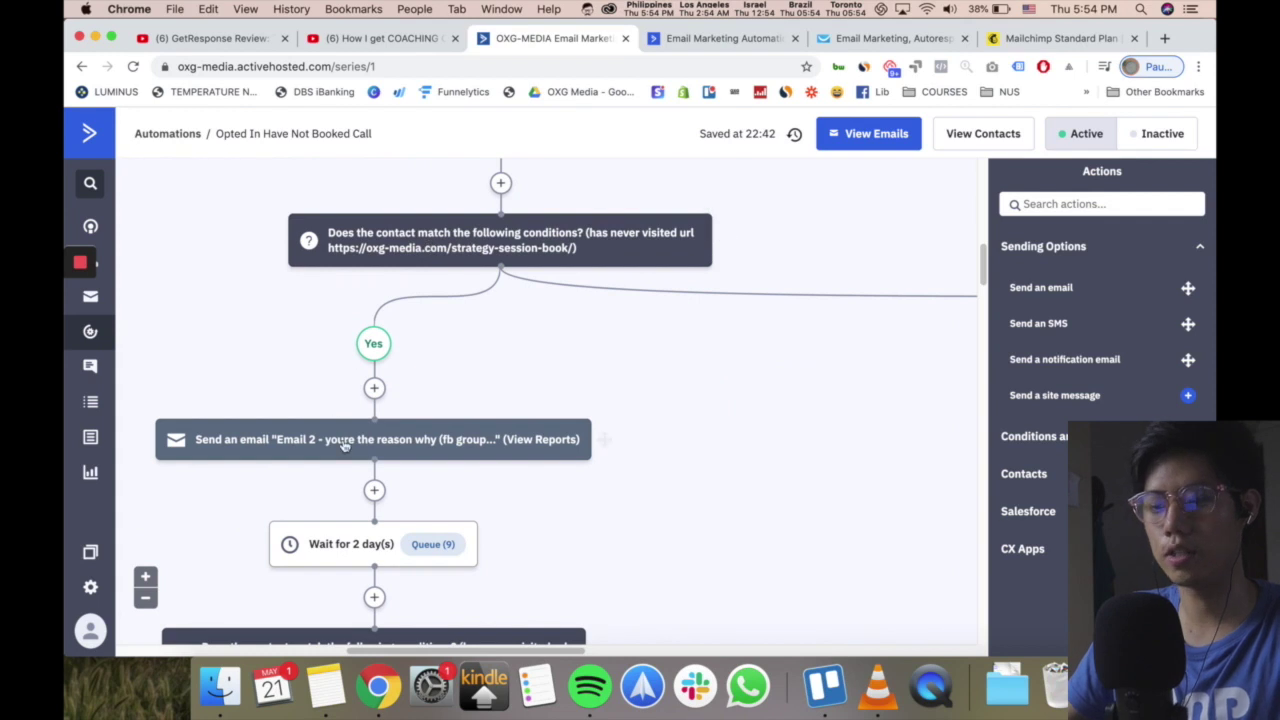
pyautogui.scroll(-5, 343, 446)
pyautogui.scroll(-1, 372, 364)
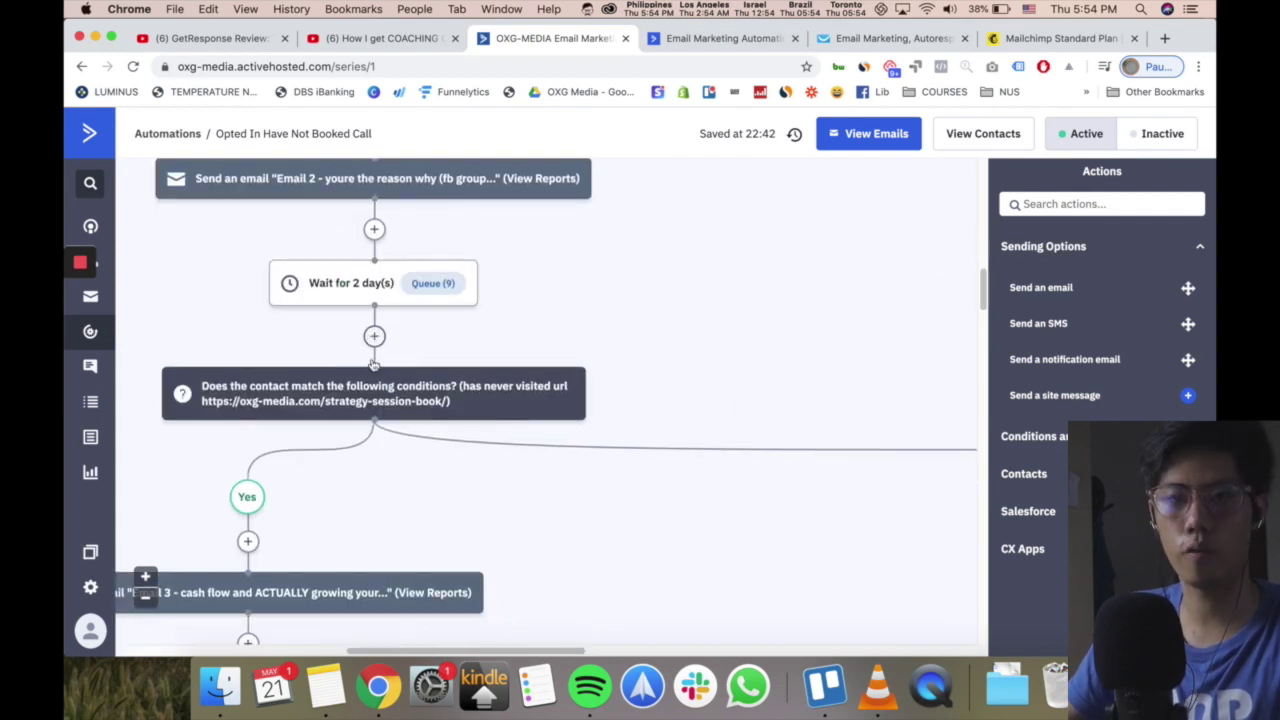
pyautogui.hscroll(-3, 372, 364)
pyautogui.click(466, 394)
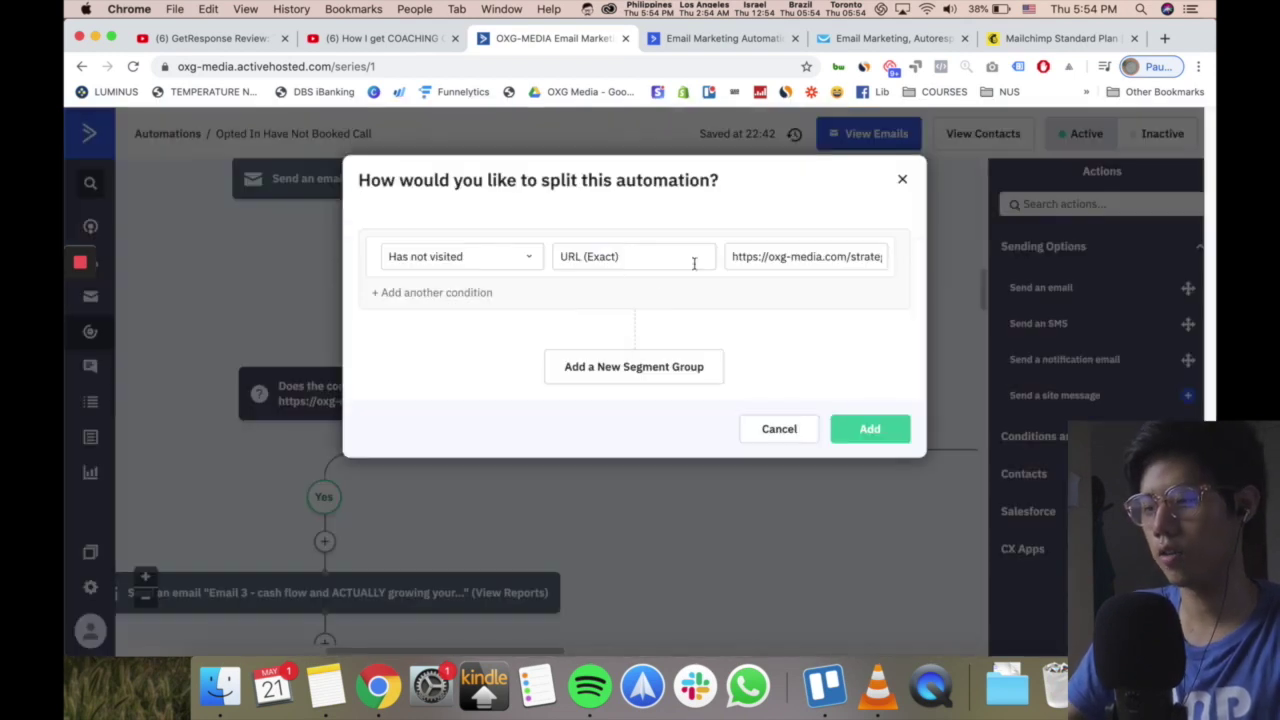
pyautogui.click(443, 294)
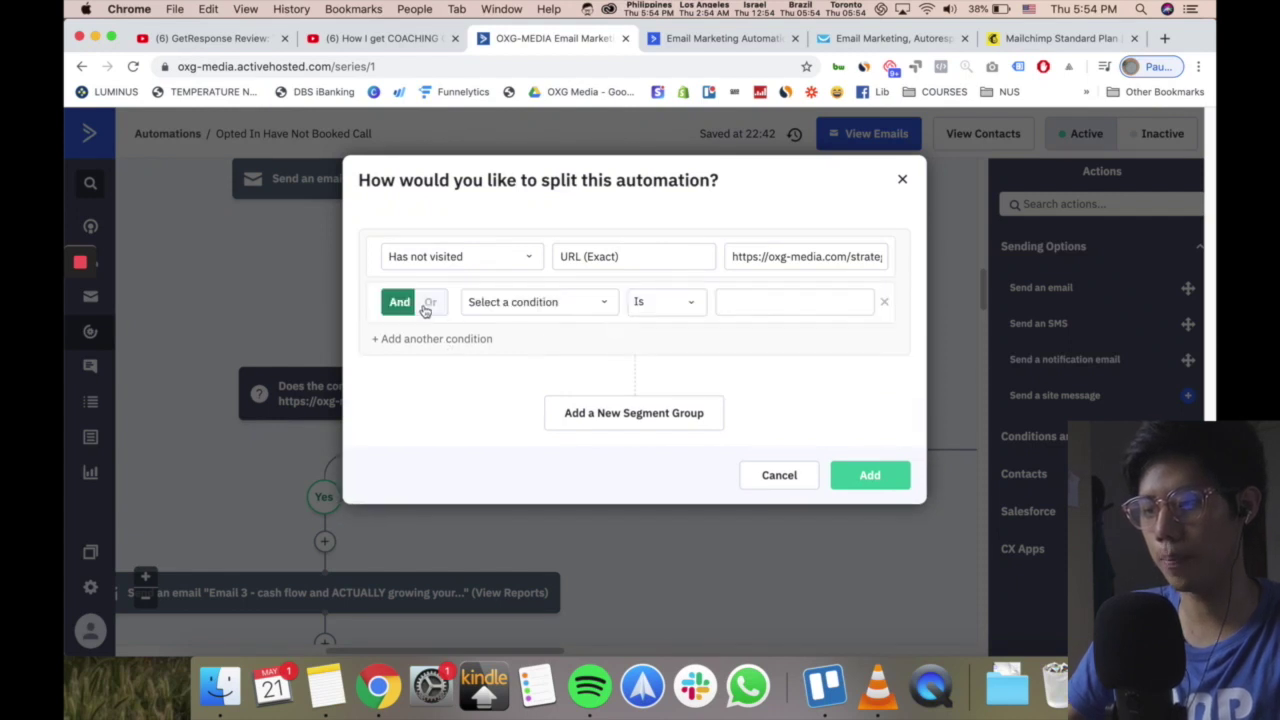
pyautogui.click(502, 301)
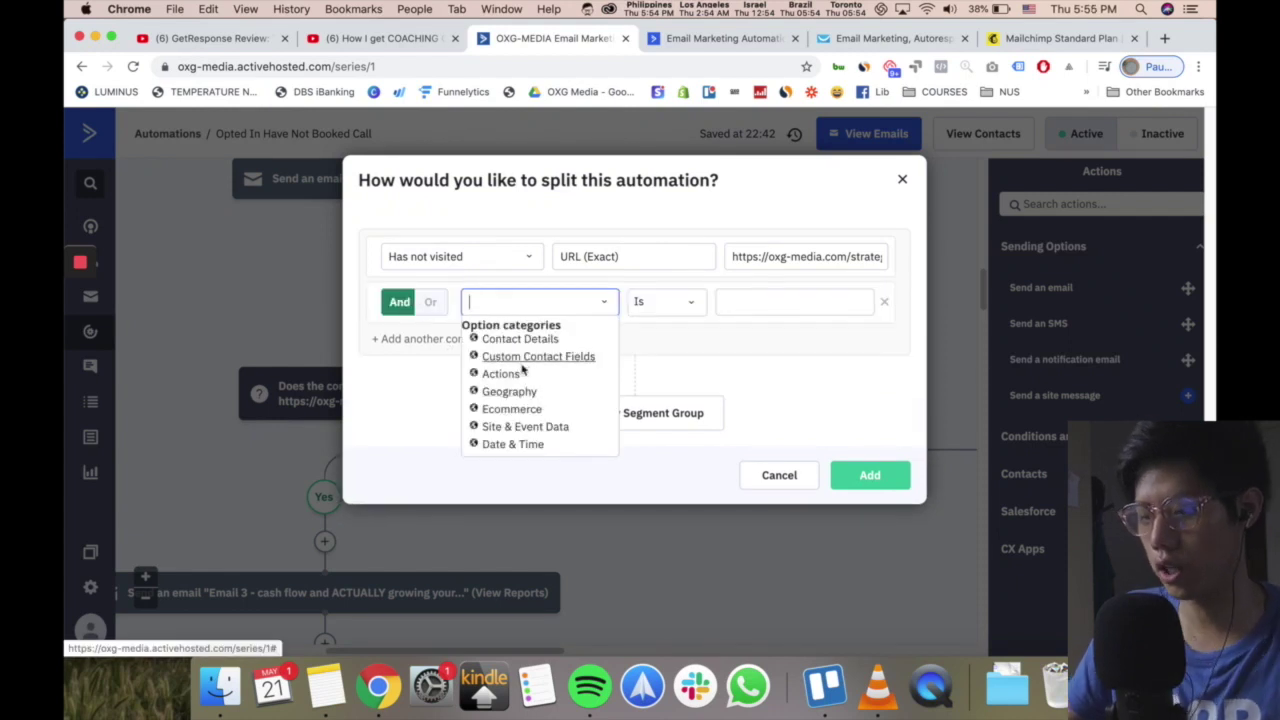
pyautogui.click(516, 391)
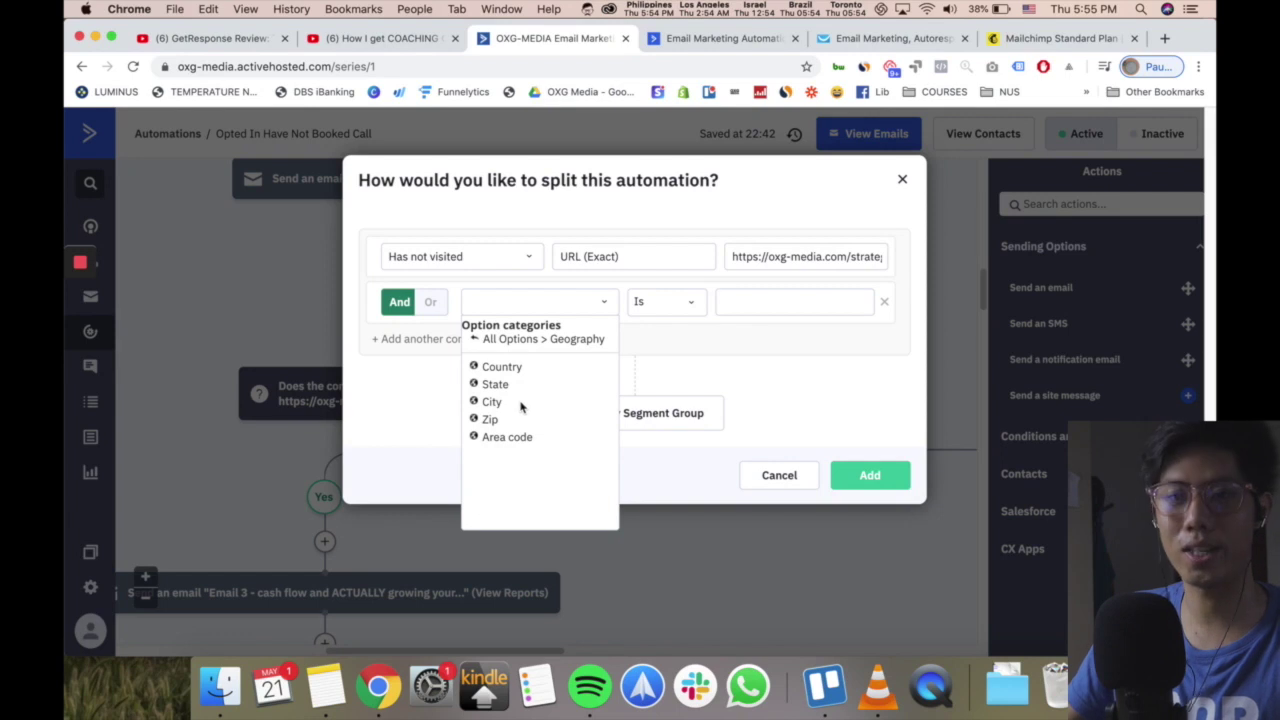
pyautogui.click(510, 339)
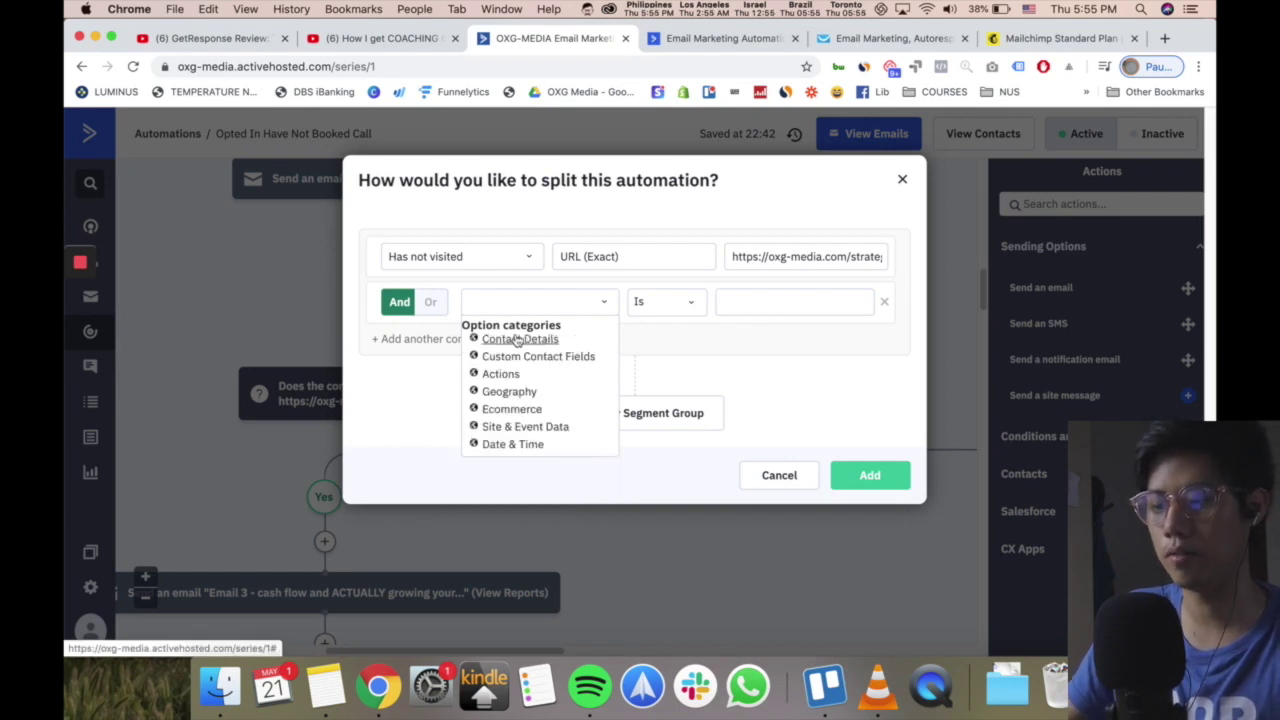
pyautogui.click(520, 430)
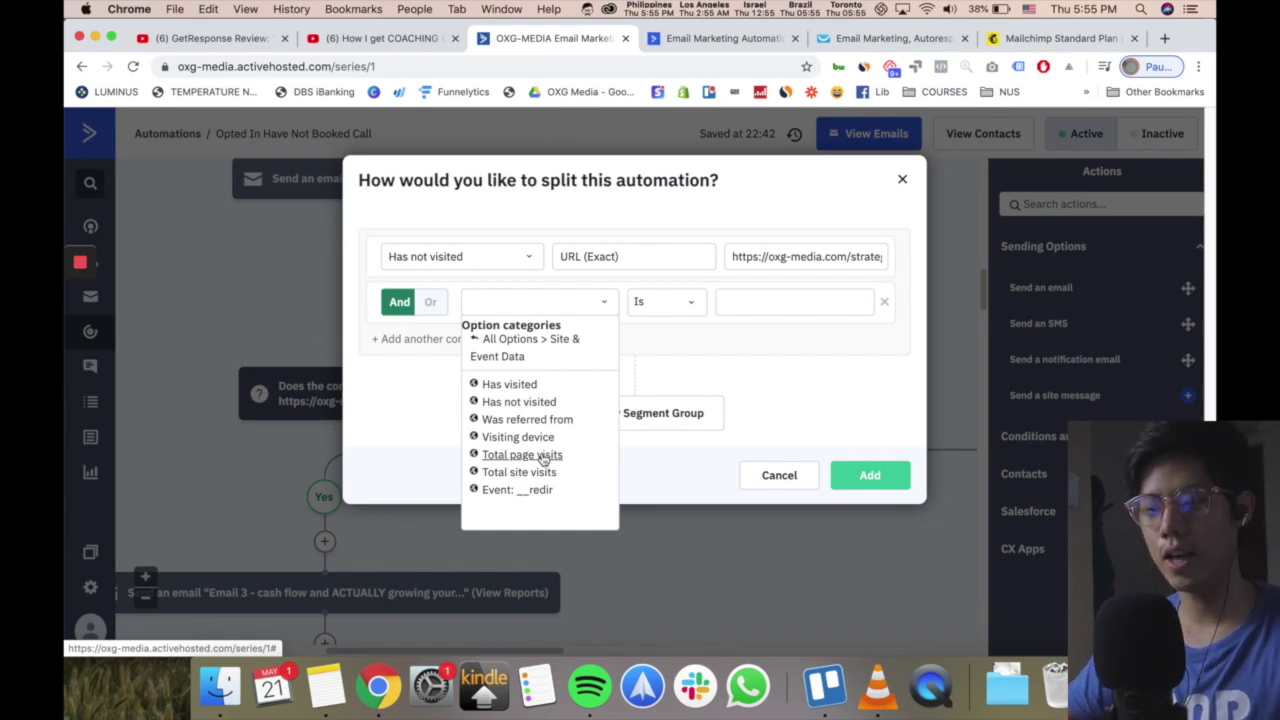
pyautogui.click(514, 344)
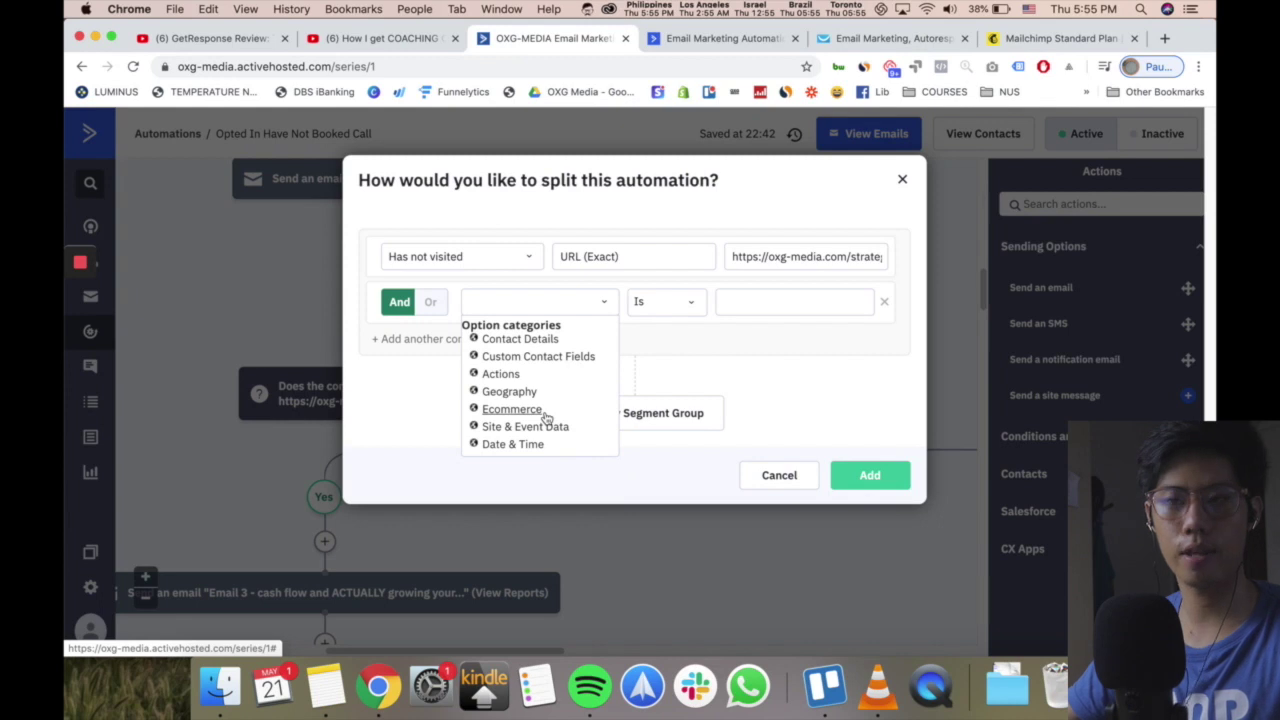
pyautogui.click(500, 374)
pyautogui.scroll(-5, 540, 435)
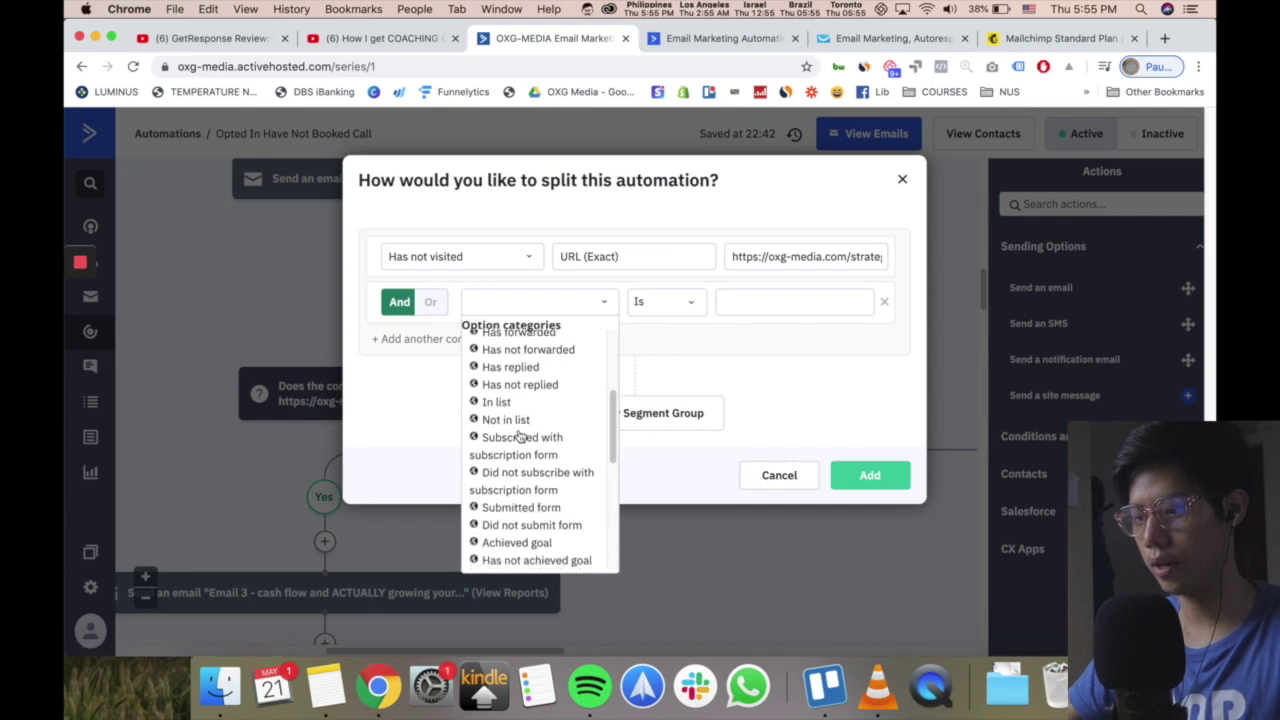
pyautogui.scroll(-2, 530, 440)
pyautogui.scroll(-3, 545, 510)
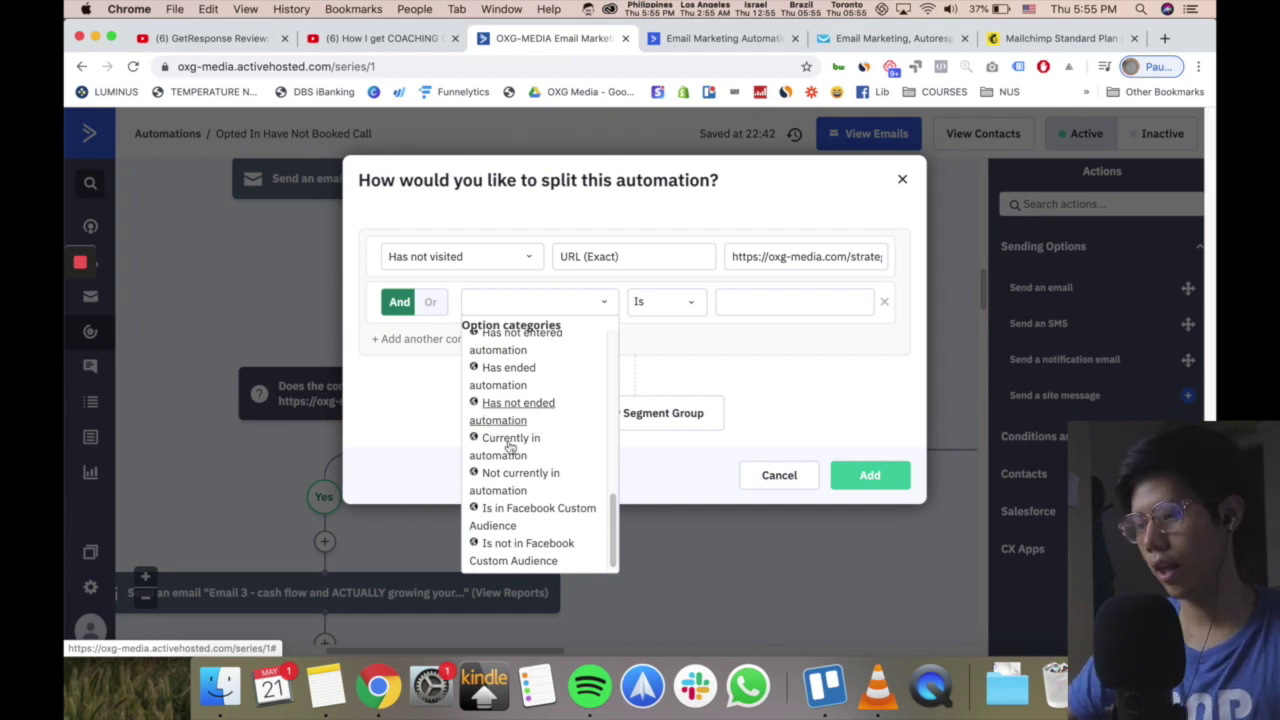
pyautogui.click(548, 378)
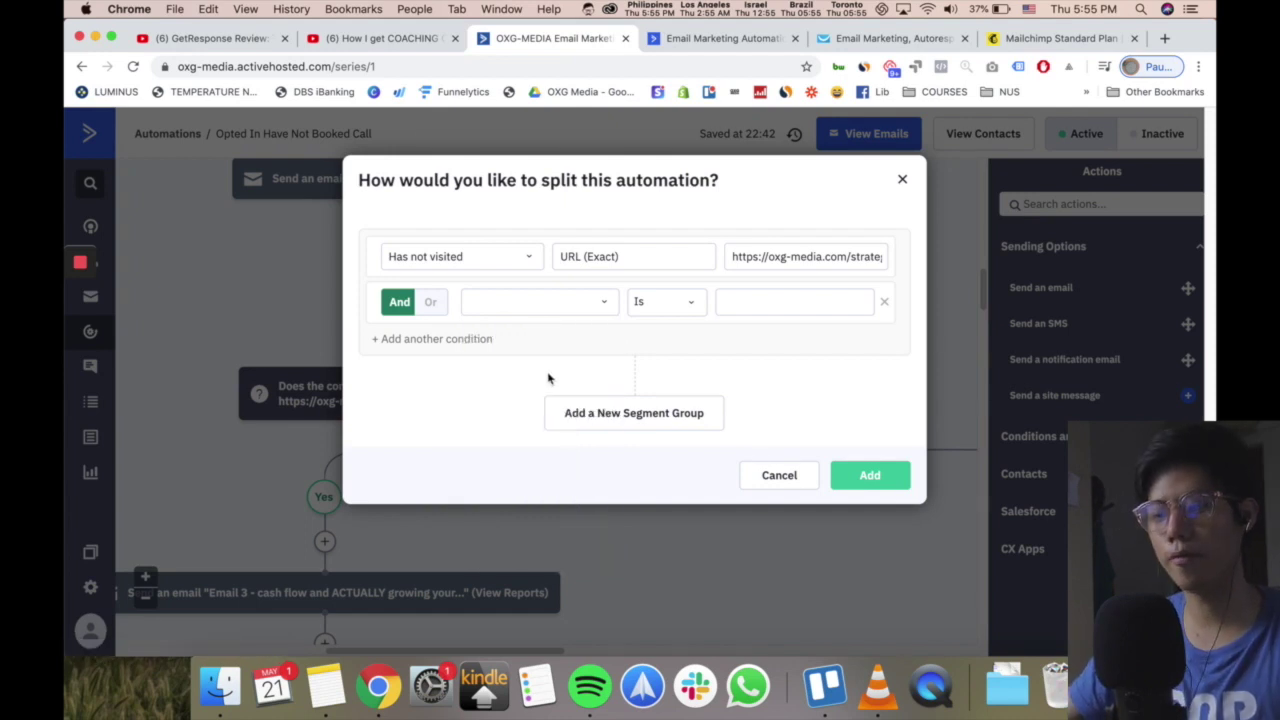
pyautogui.click(884, 302)
pyautogui.click(775, 157)
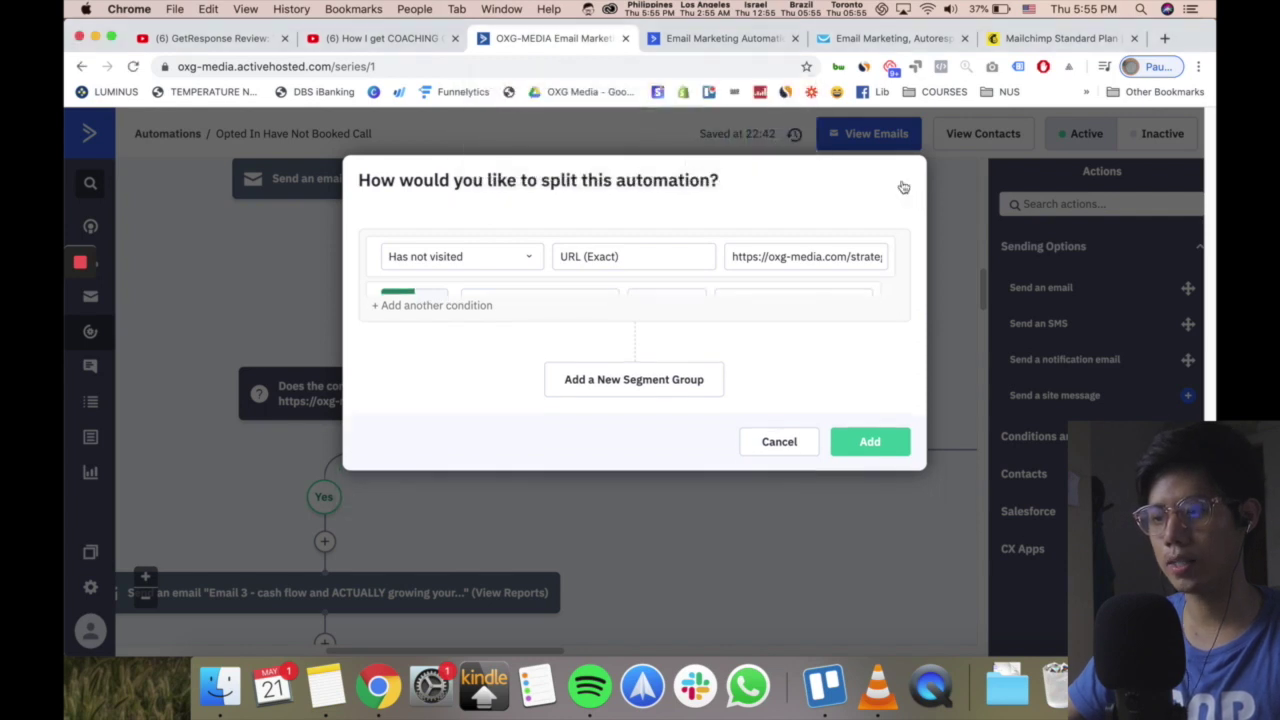
pyautogui.click(776, 430)
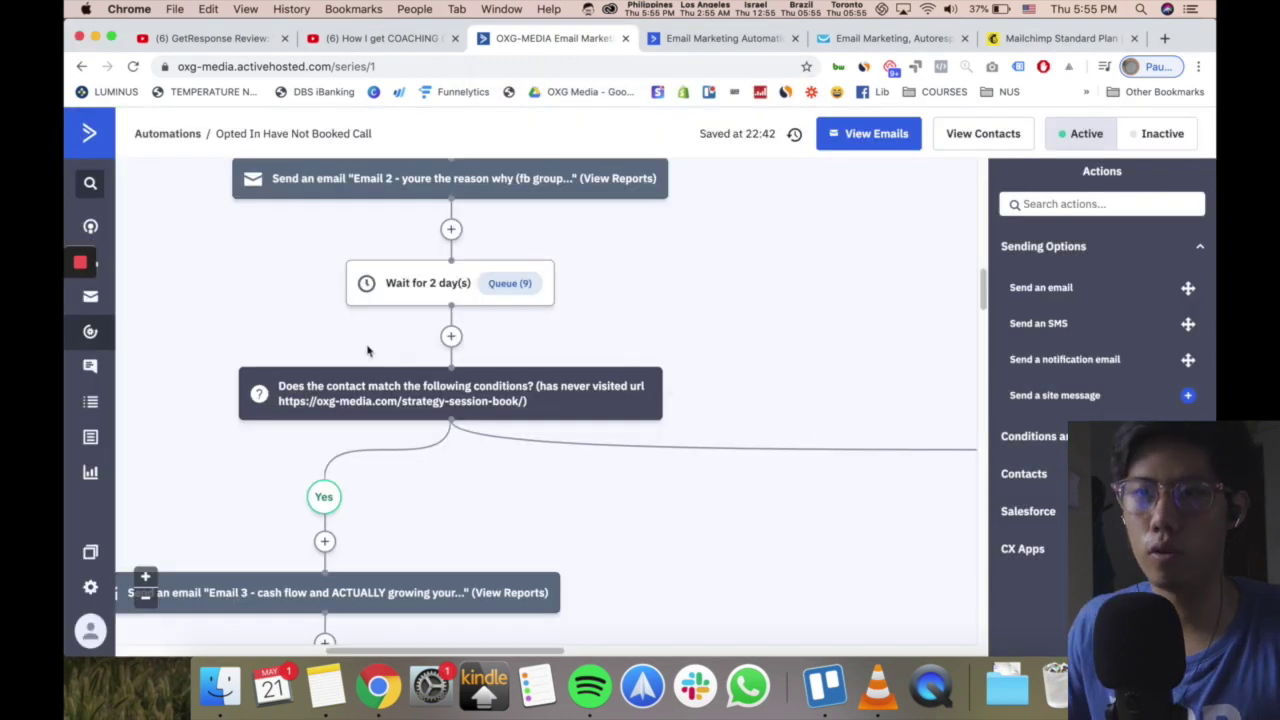
pyautogui.scroll(5, 366, 428)
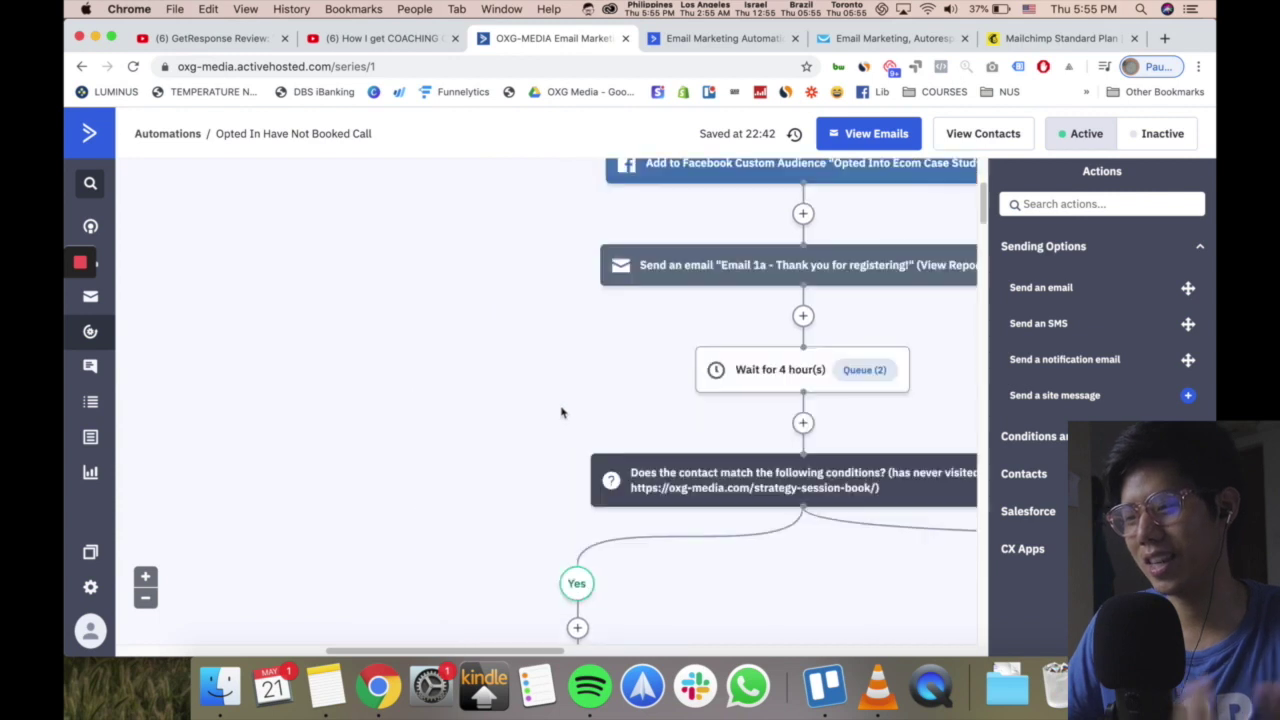
pyautogui.scroll(2, 618, 392)
pyautogui.scroll(-8, 635, 385)
pyautogui.hscroll(8, 649, 375)
pyautogui.hscroll(-5, 650, 377)
pyautogui.scroll(1, 600, 386)
pyautogui.hscroll(3, 600, 386)
pyautogui.hscroll(-3, 600, 389)
pyautogui.scroll(-10, 600, 392)
pyautogui.hscroll(5, 600, 392)
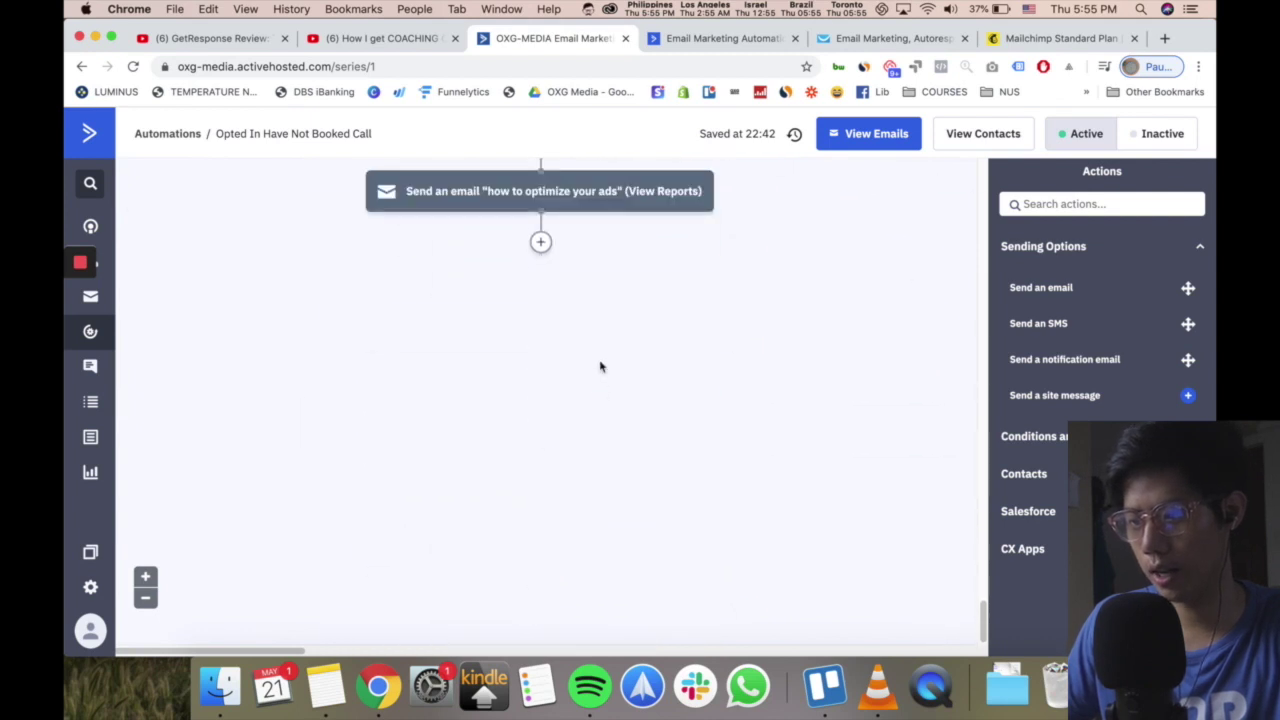
pyautogui.scroll(2, 600, 363)
pyautogui.click(541, 396)
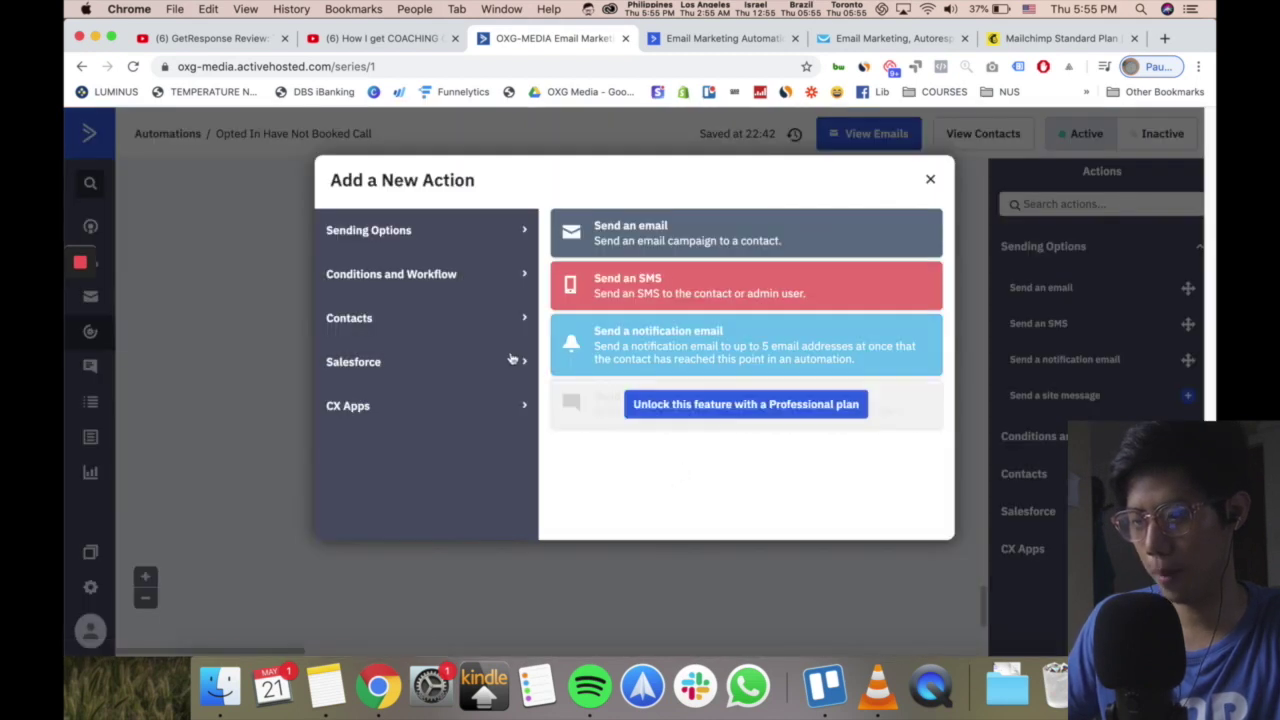
pyautogui.click(620, 256)
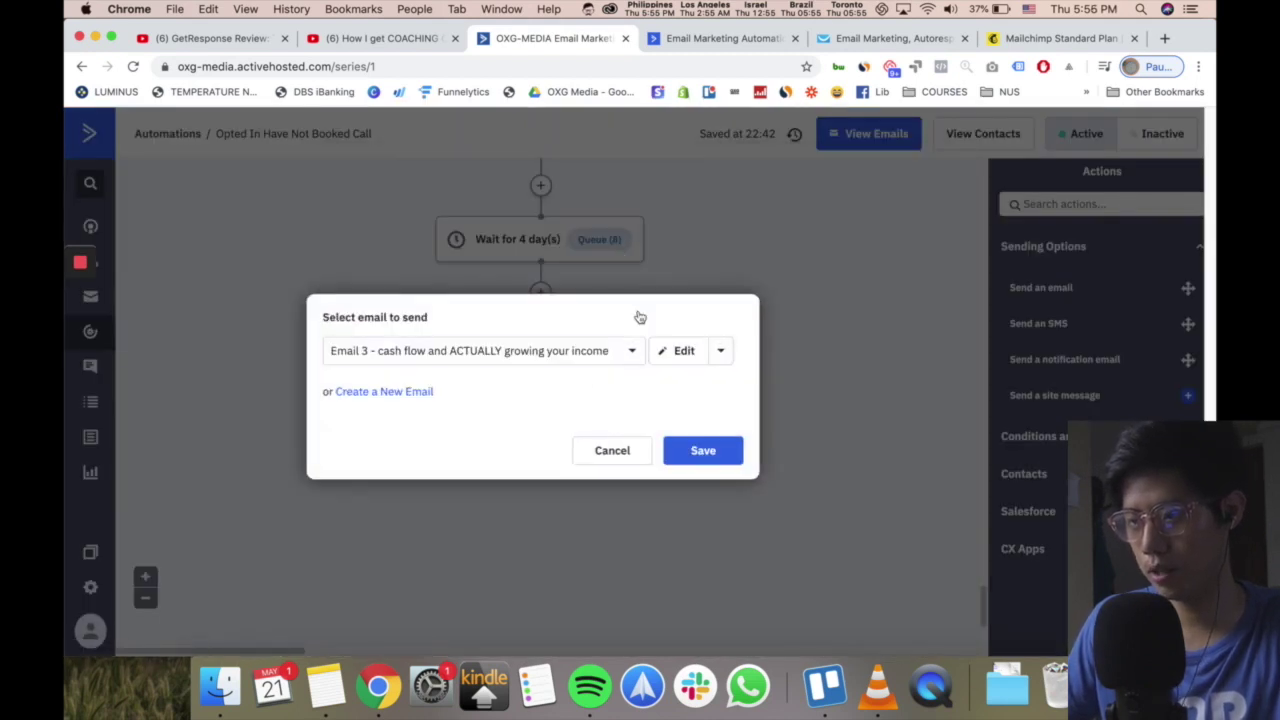
pyautogui.click(712, 451)
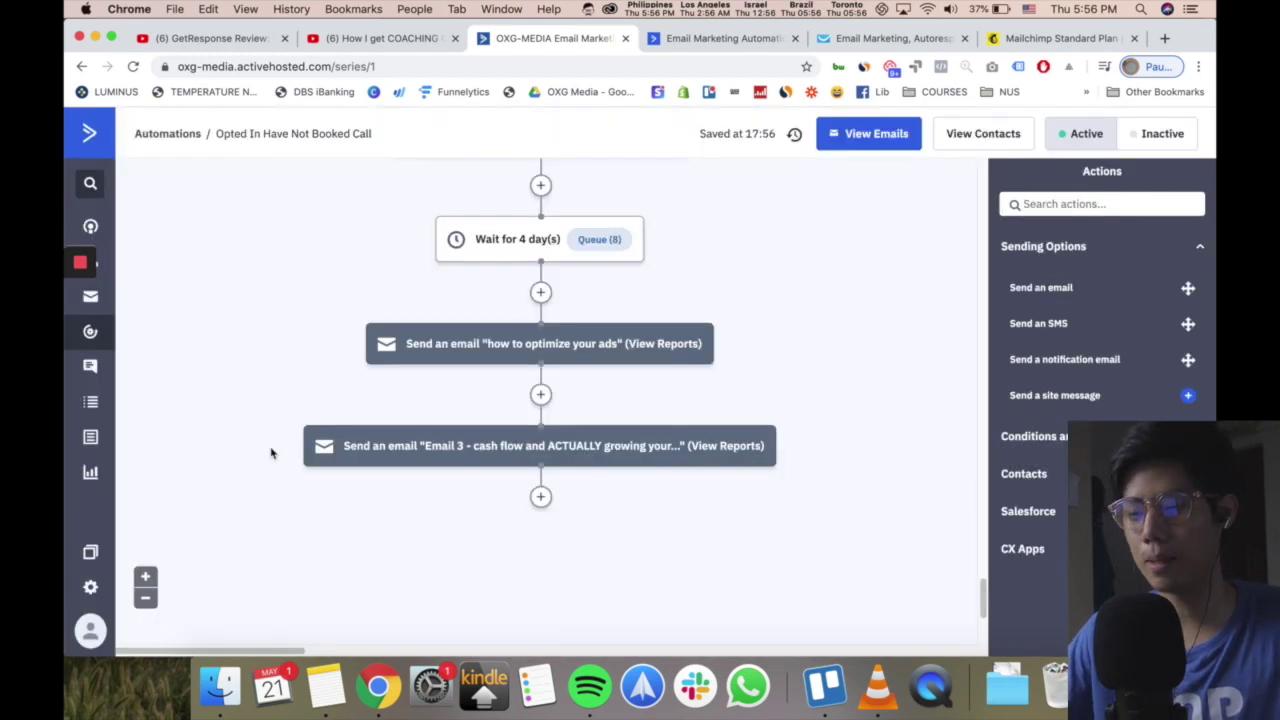
pyautogui.click(760, 401)
pyautogui.click(777, 252)
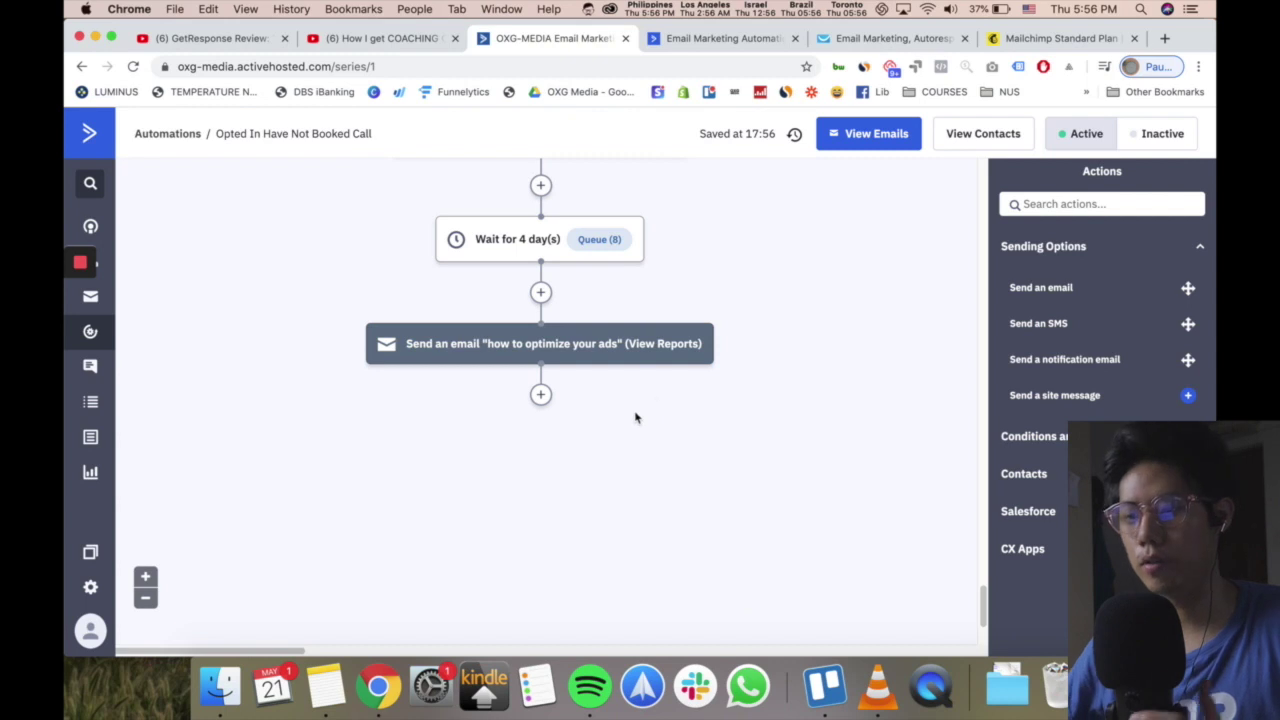
# Create a campaign named 'Test' sent to the Opt Into Case Study - Client Acquisition Funnel list.
pyautogui.click(92, 298)
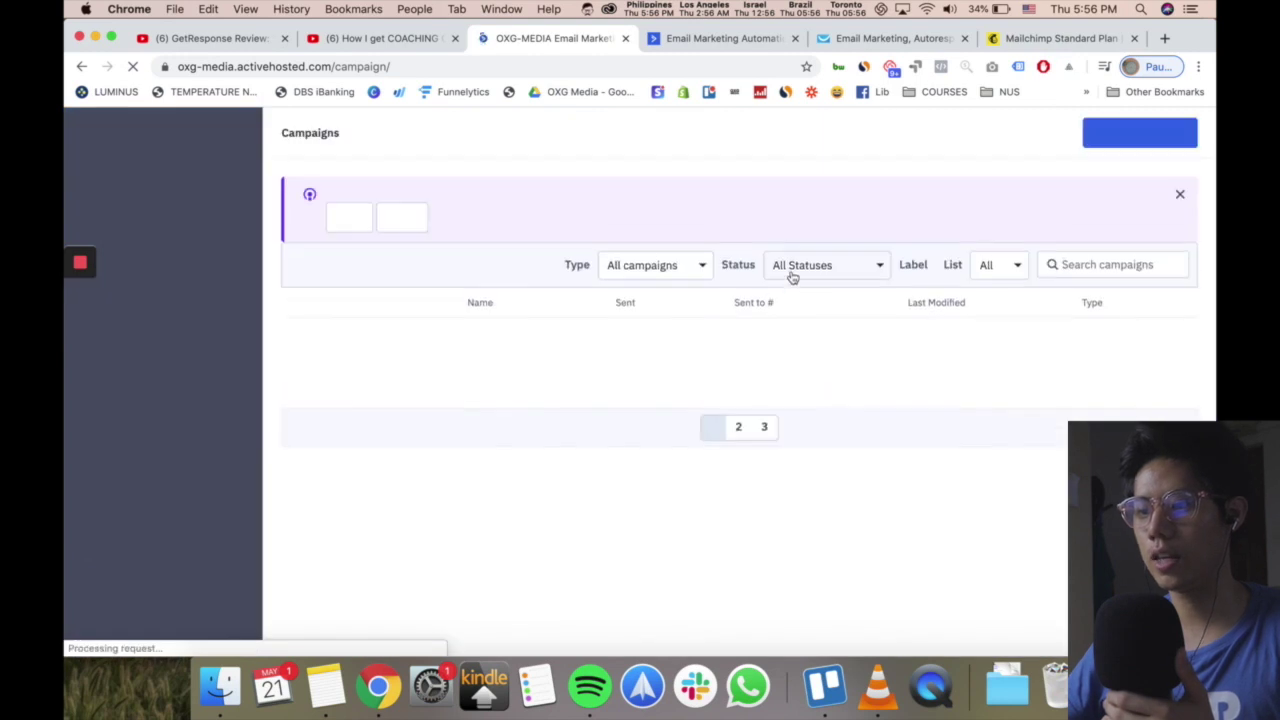
pyautogui.scroll(-3, 830, 337)
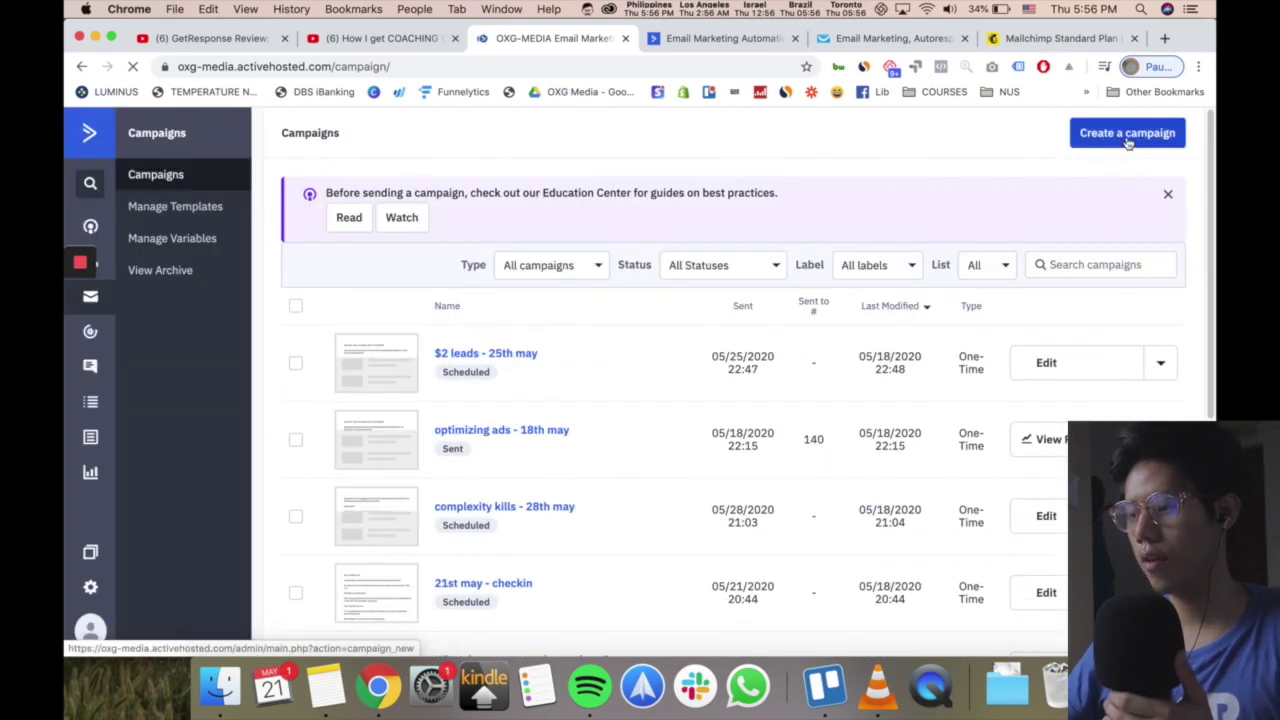
pyautogui.click(1127, 134)
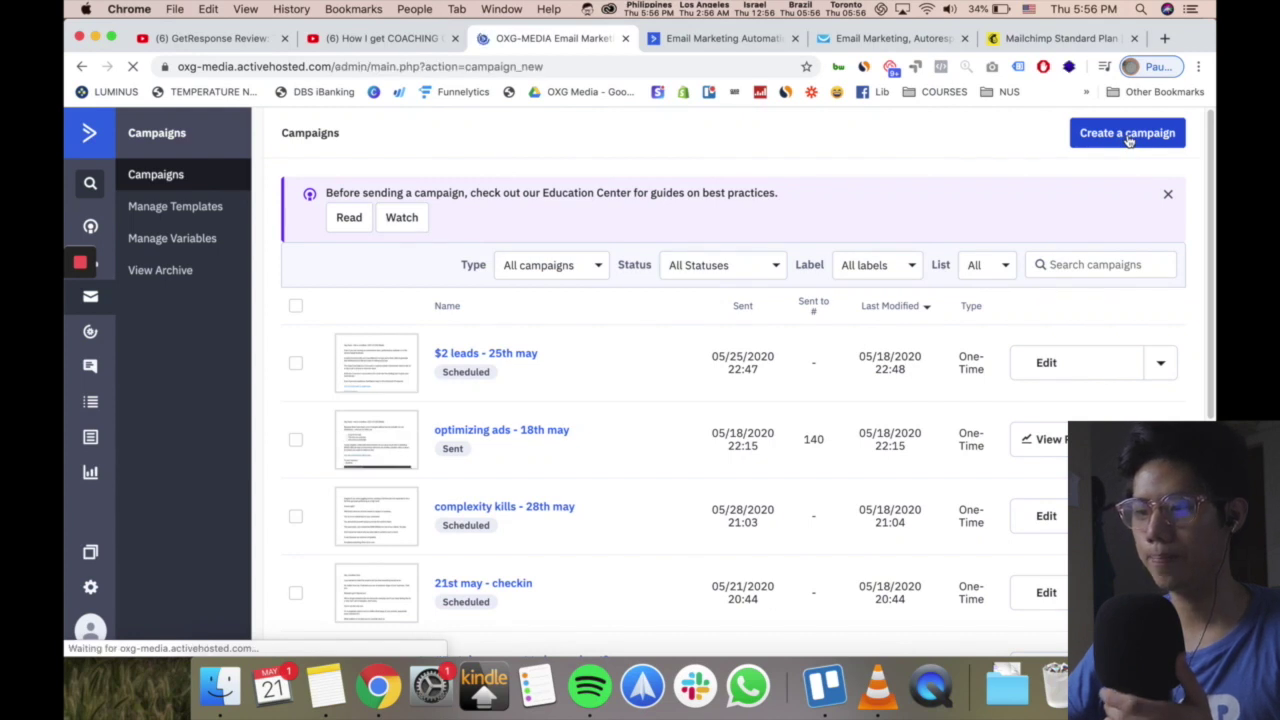
pyautogui.write('Test')
pyautogui.click(1138, 132)
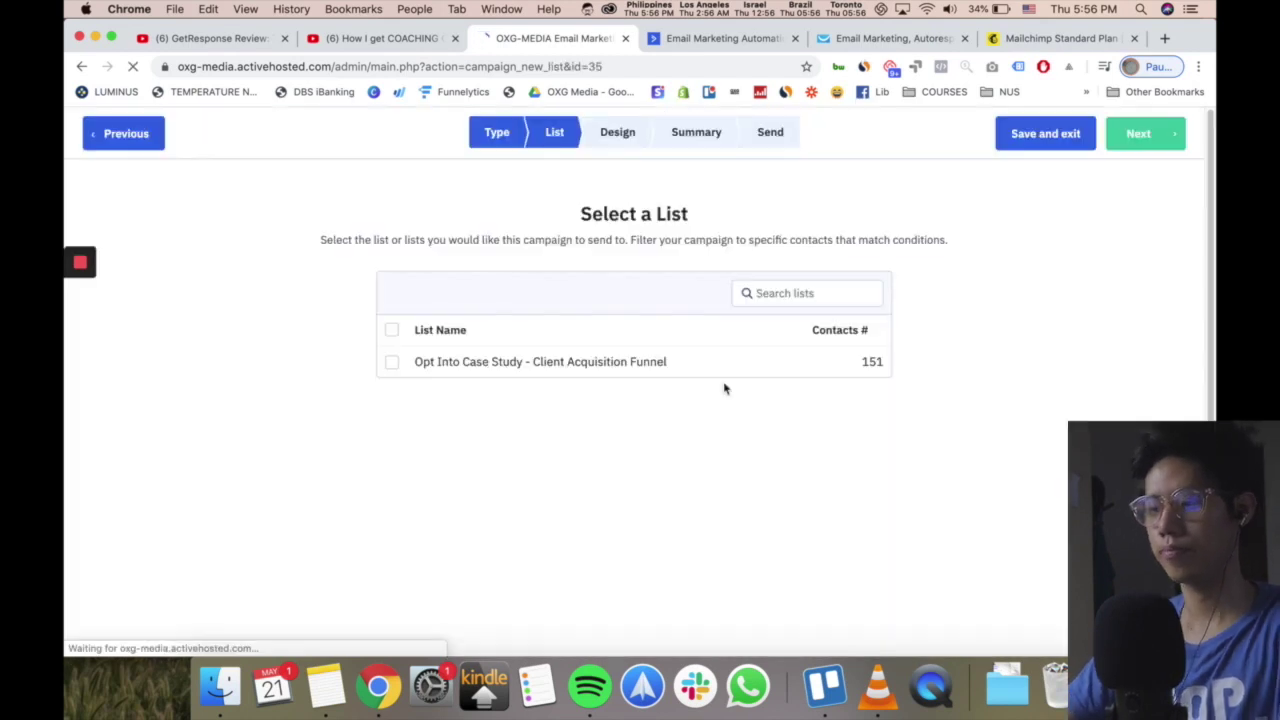
pyautogui.click(391, 362)
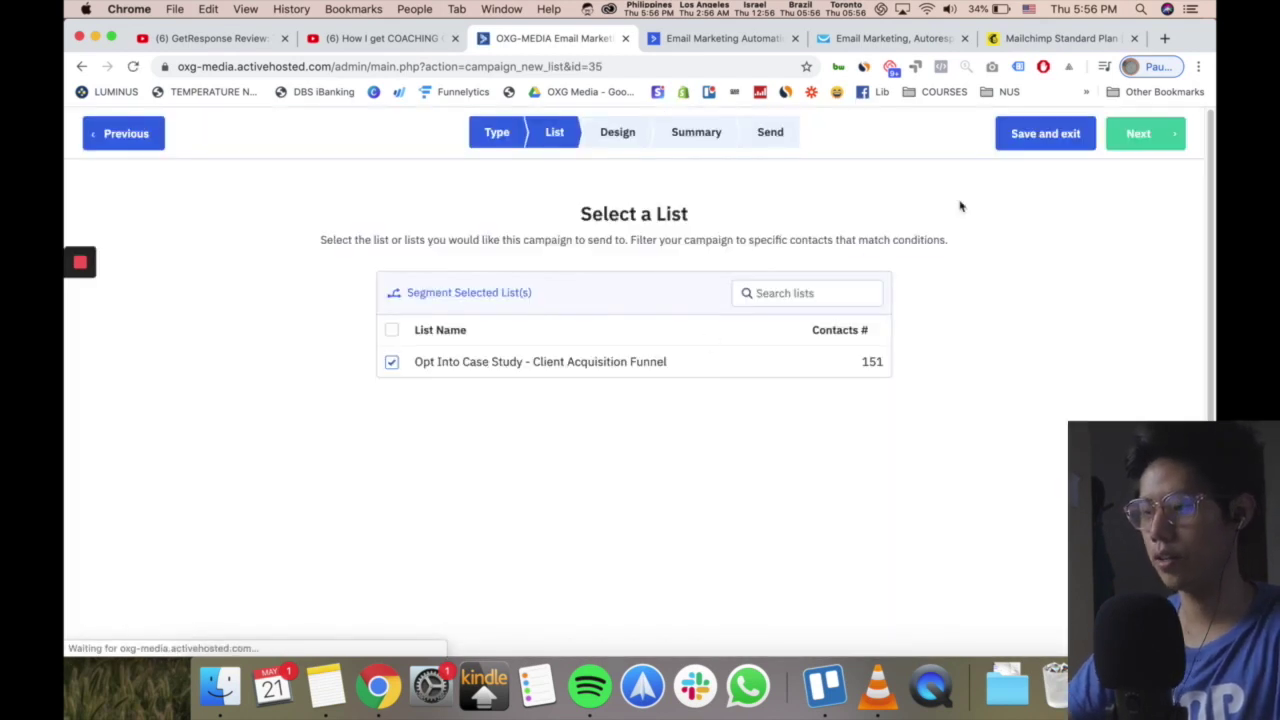
pyautogui.click(1138, 135)
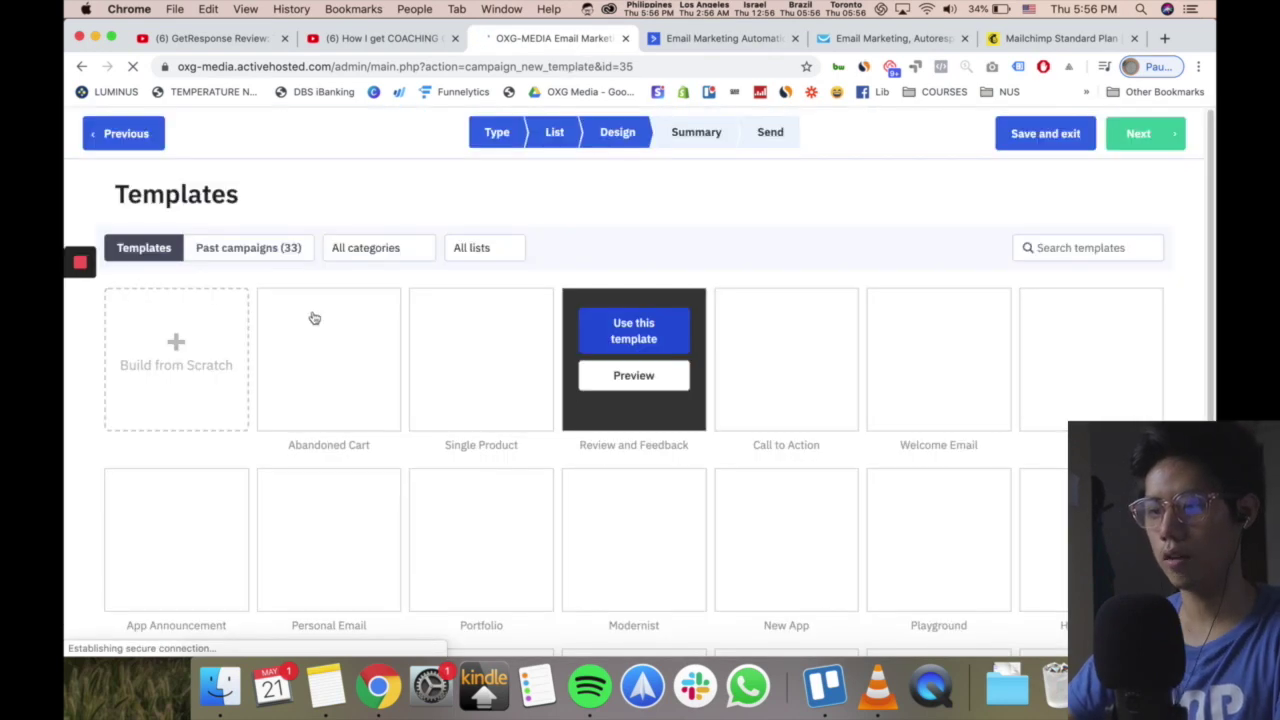
# Give the campaign the subject 'test' and load the '$2 leads - 25th may' email into the designer.
pyautogui.click(285, 252)
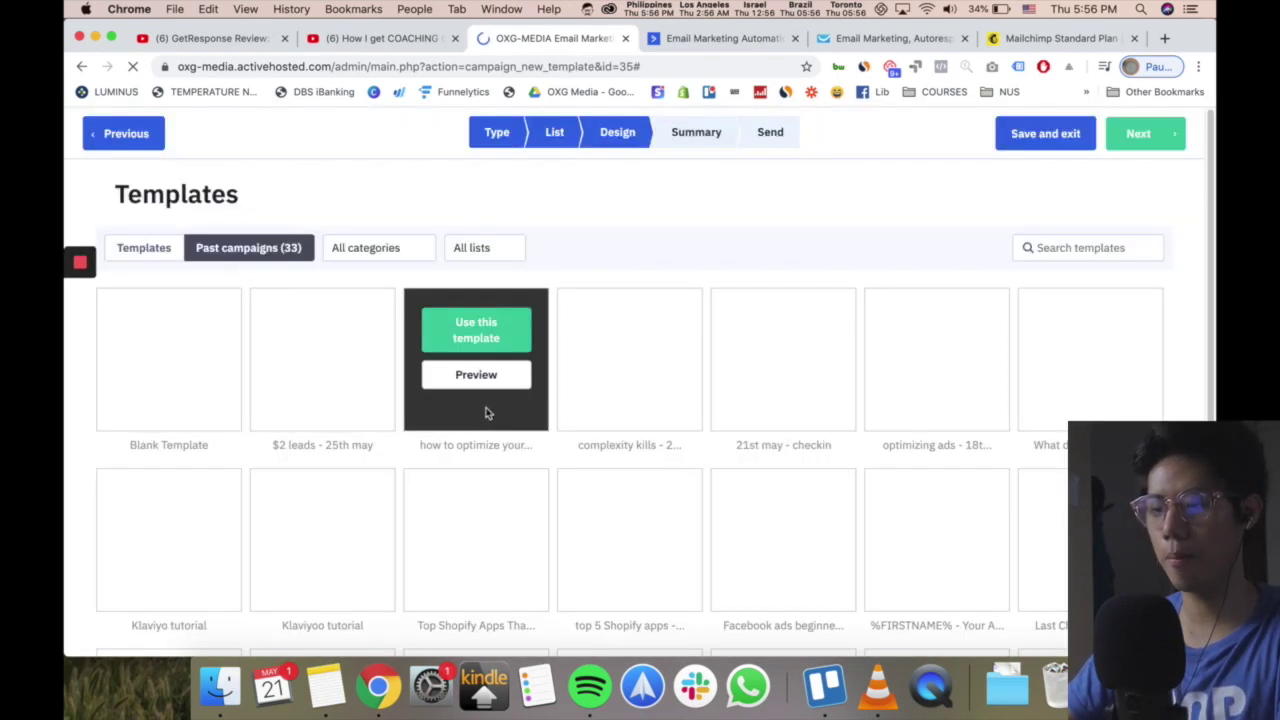
pyautogui.click(330, 341)
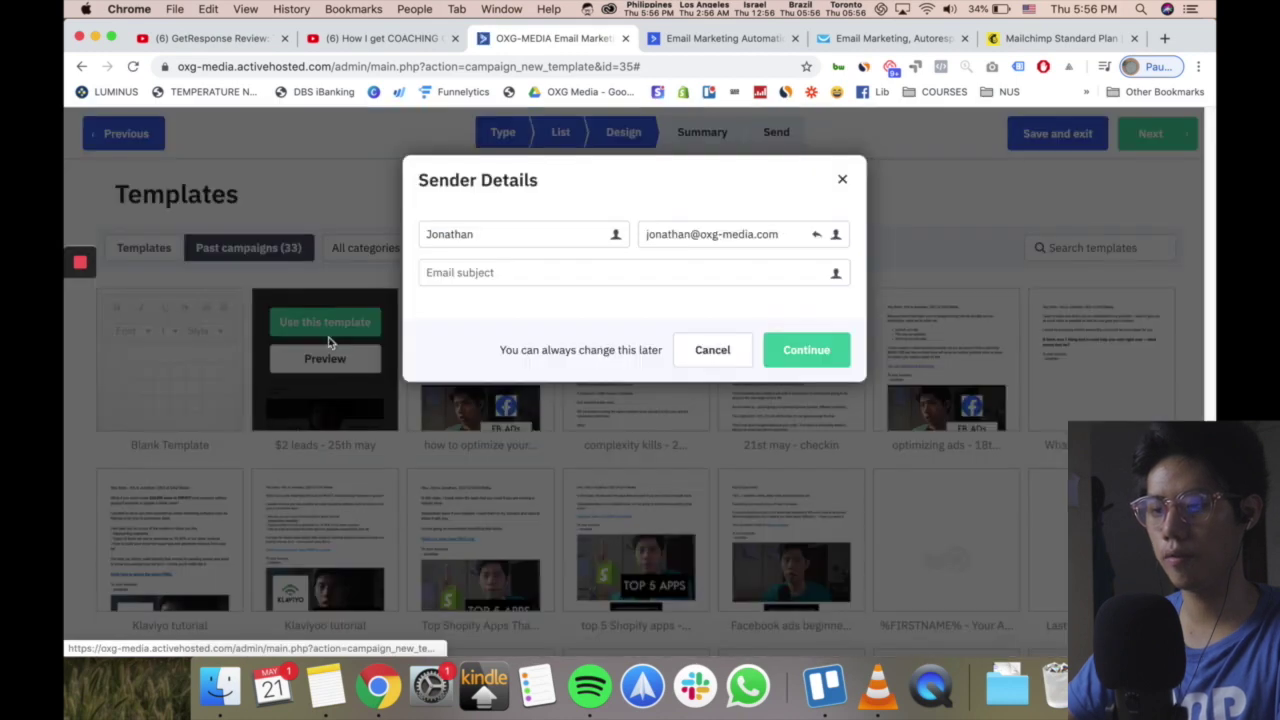
pyautogui.click(631, 270)
pyautogui.write('test')
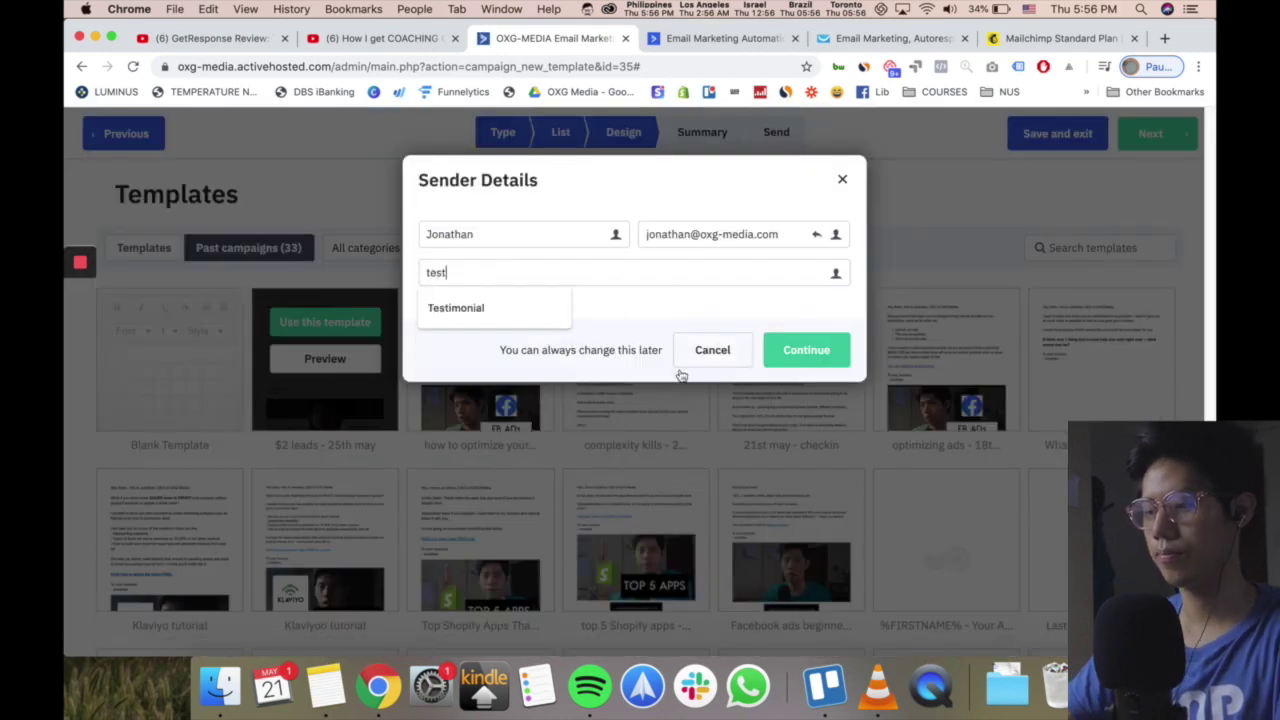
pyautogui.click(820, 352)
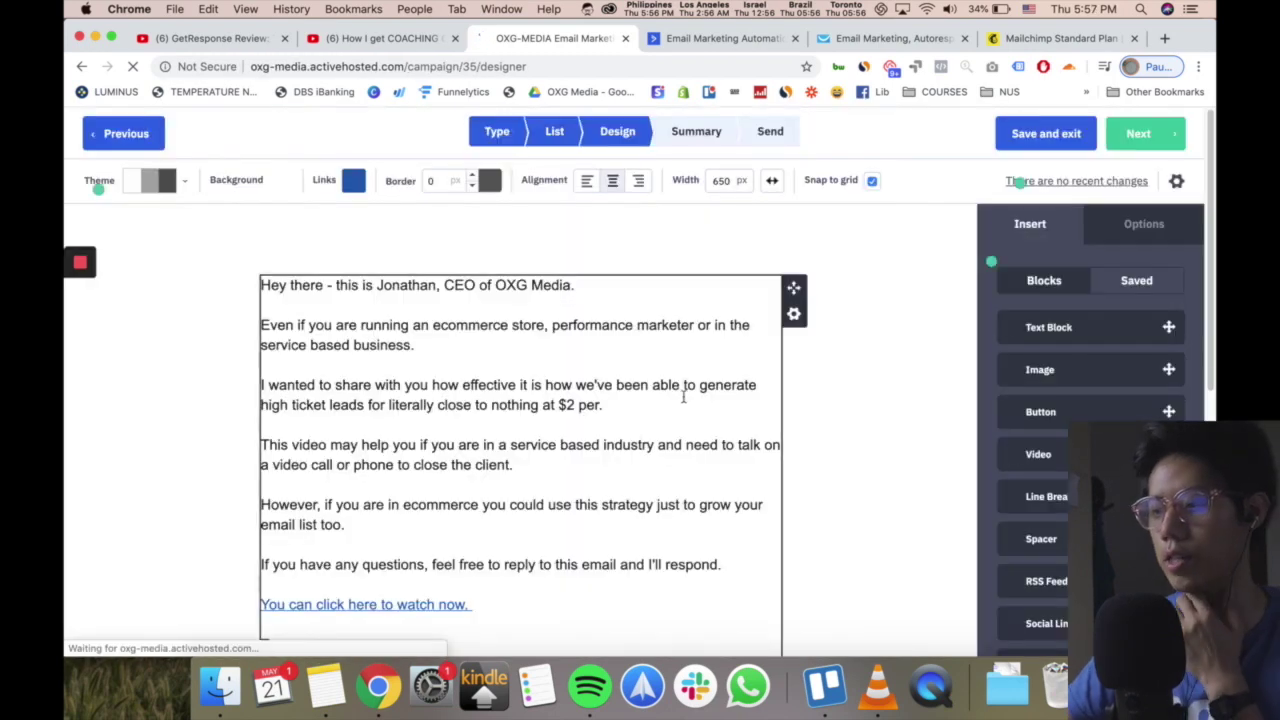
pyautogui.scroll(-10, 690, 390)
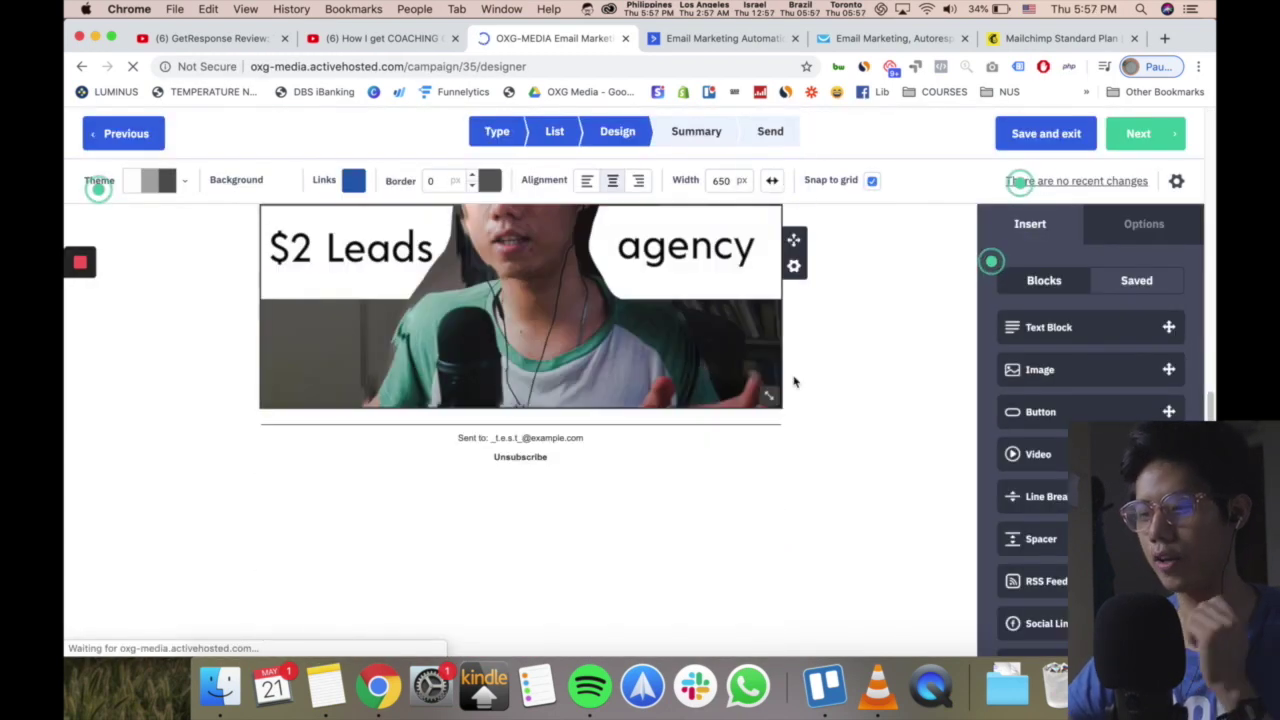
pyautogui.scroll(3, 794, 378)
pyautogui.scroll(3, 794, 382)
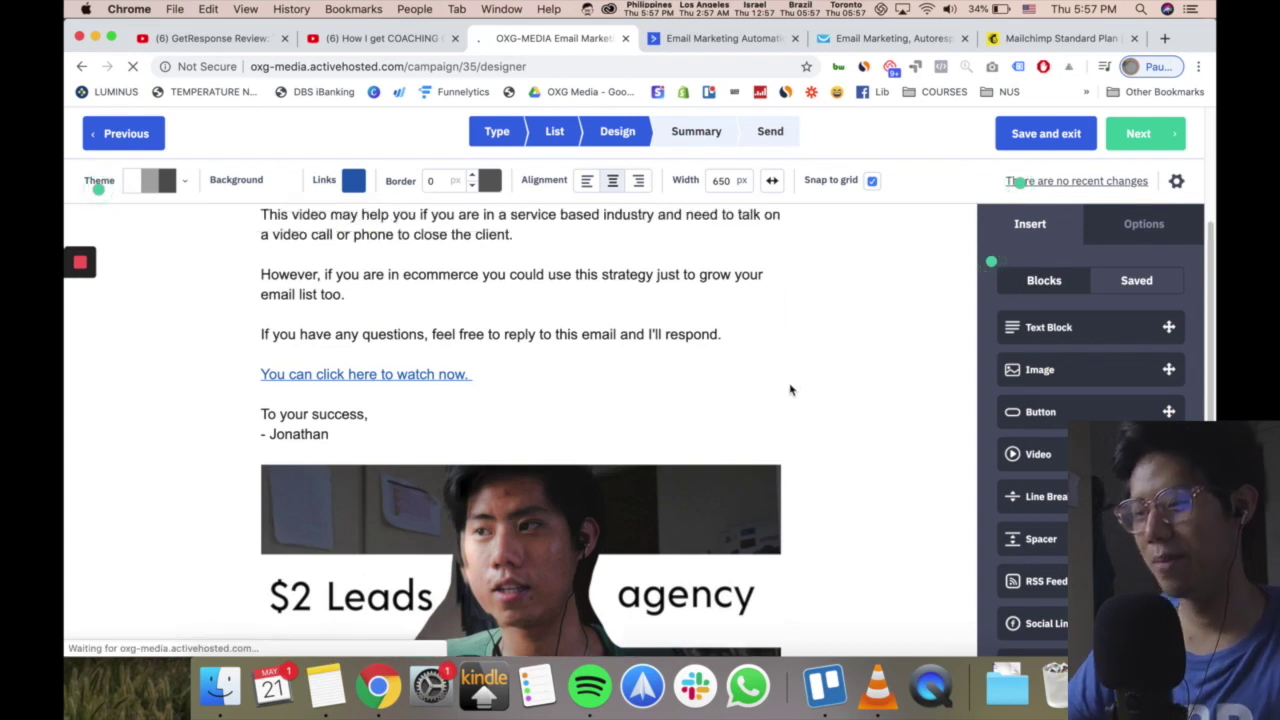
pyautogui.scroll(-1, 886, 412)
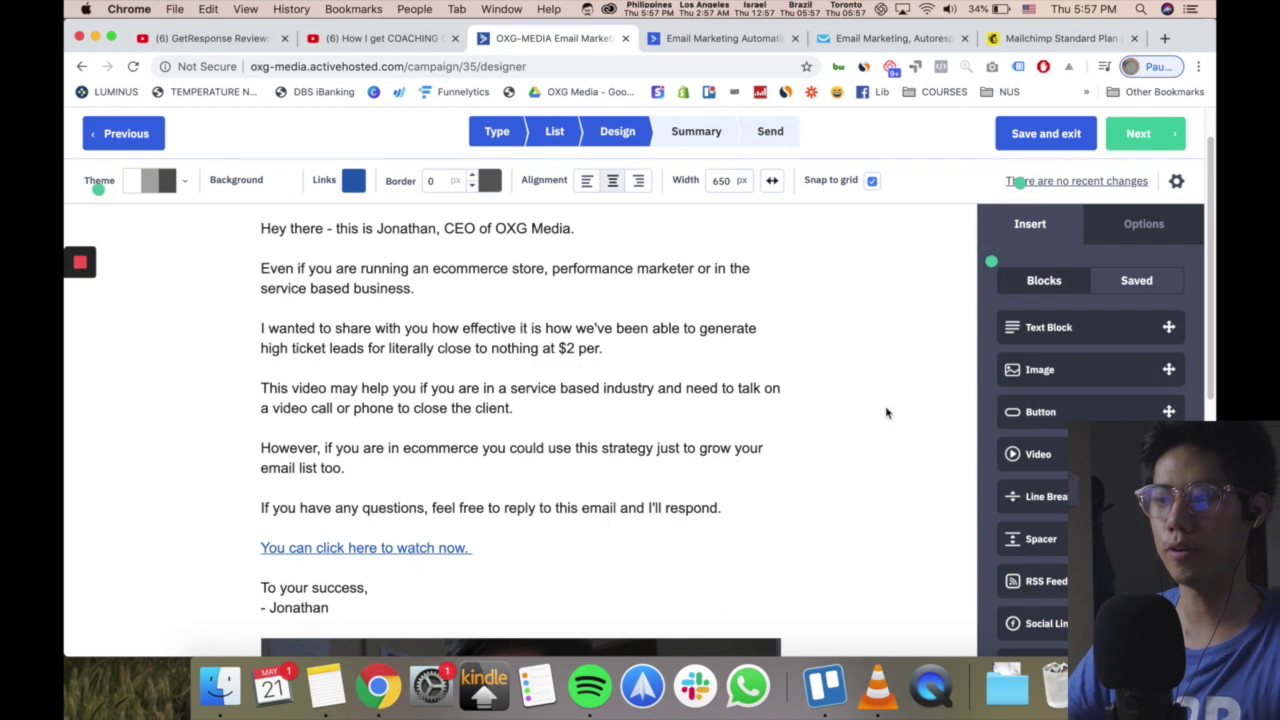
pyautogui.scroll(-4, 797, 398)
pyautogui.scroll(5, 797, 398)
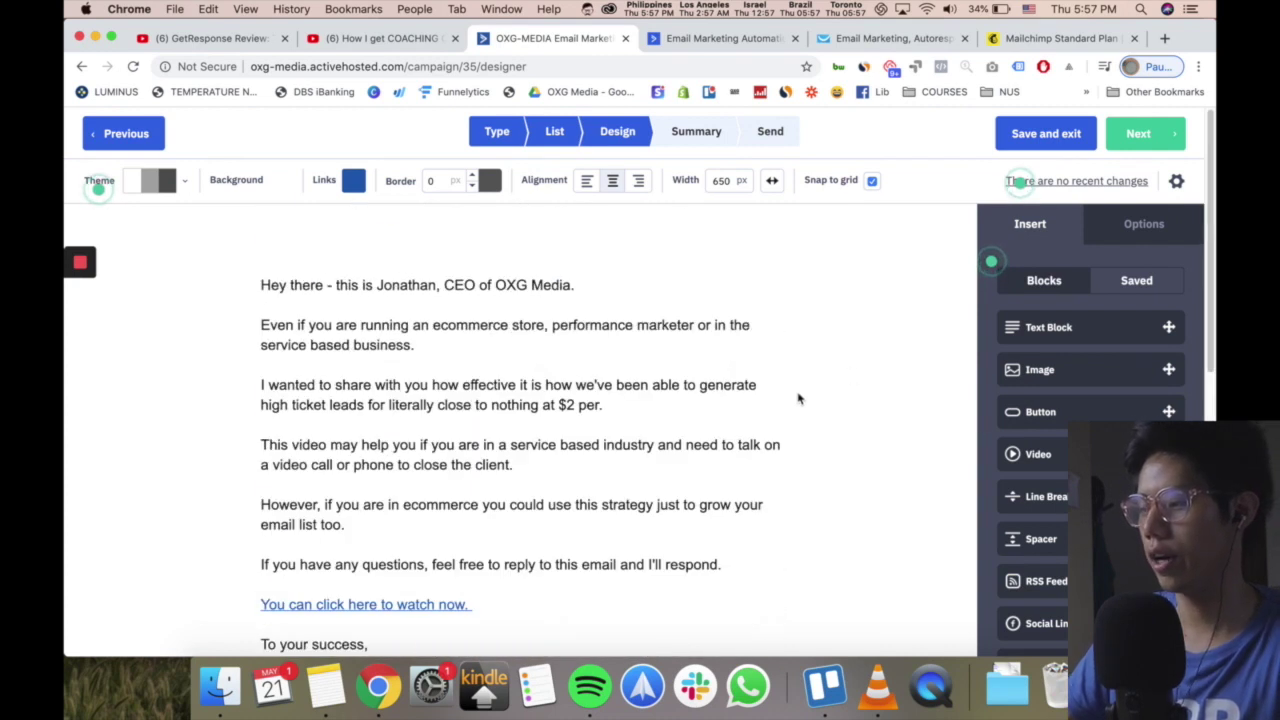
pyautogui.scroll(-1, 999, 348)
pyautogui.scroll(-4, 634, 471)
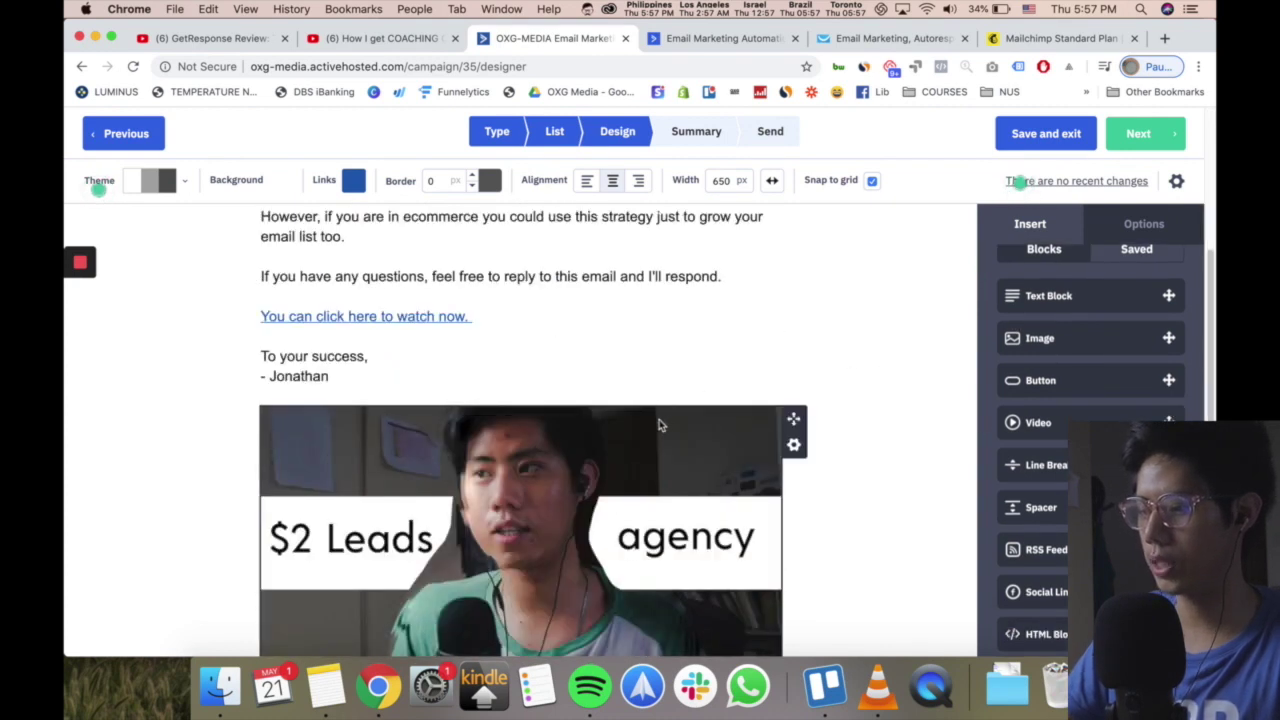
pyautogui.click(659, 425)
pyautogui.scroll(-2, 688, 422)
pyautogui.tripleClick(1100, 287)
pyautogui.scroll(1, 505, 344)
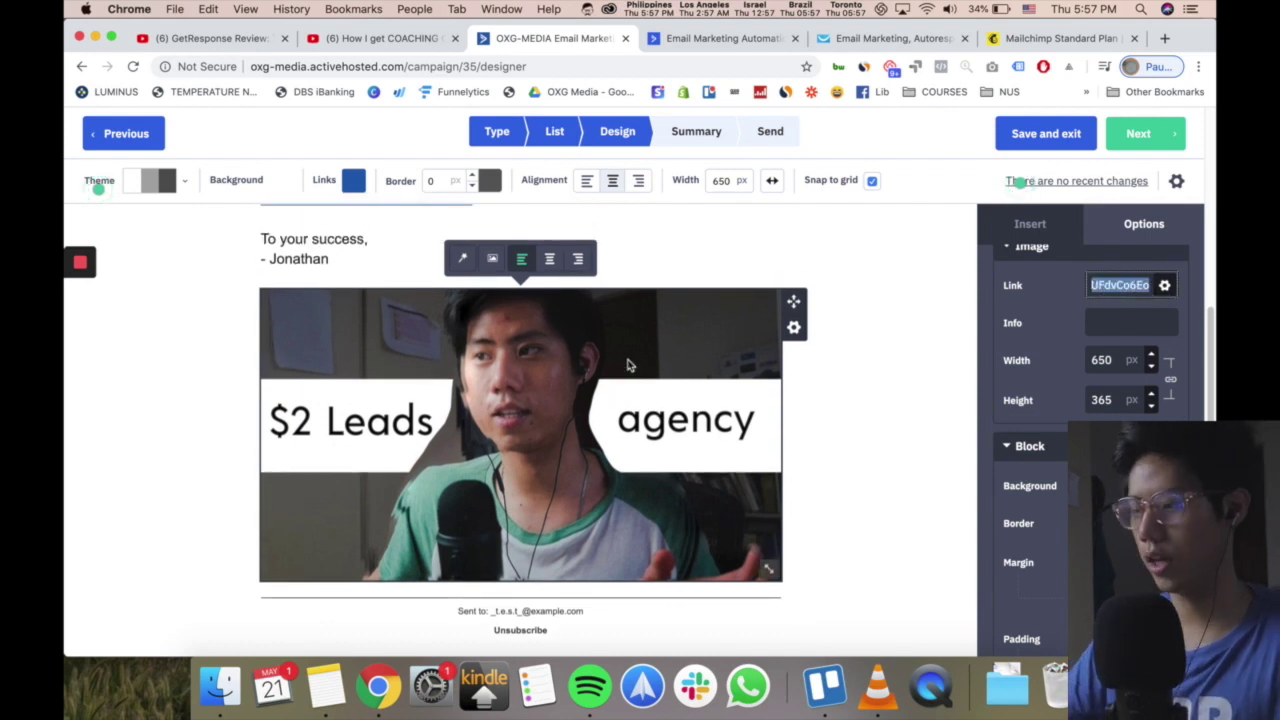
pyautogui.click(751, 277)
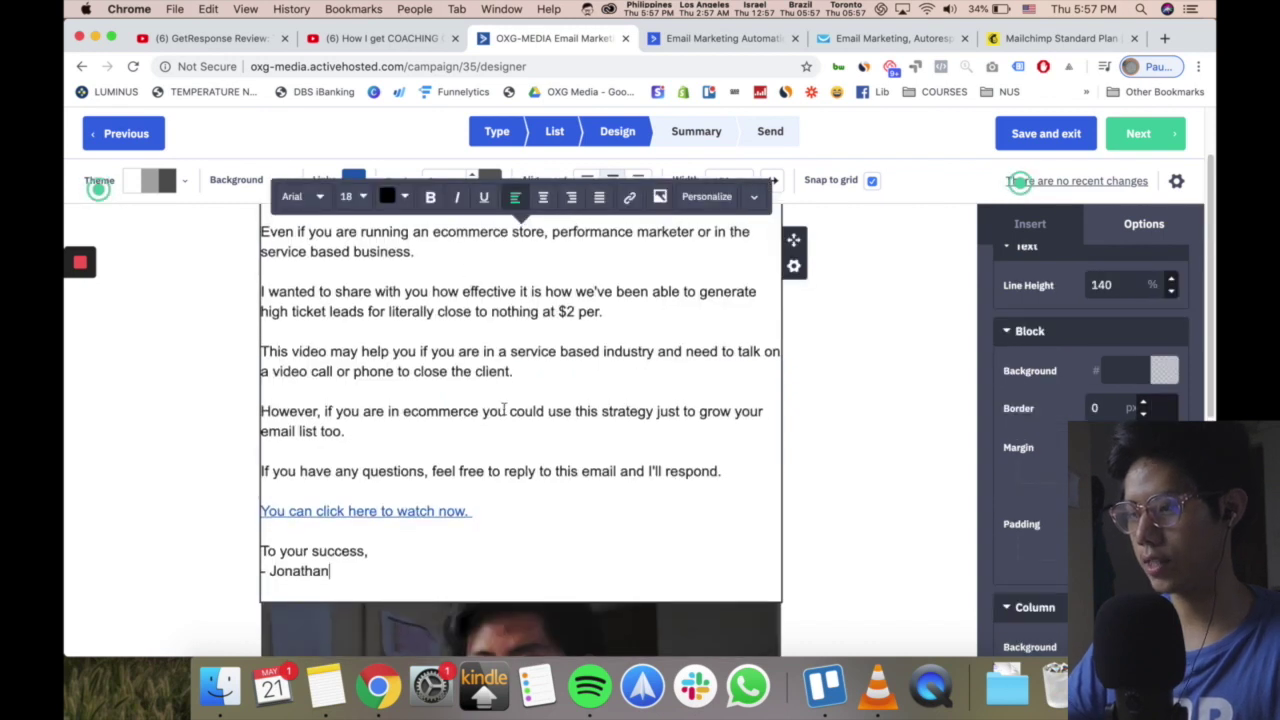
pyautogui.scroll(-5, 755, 393)
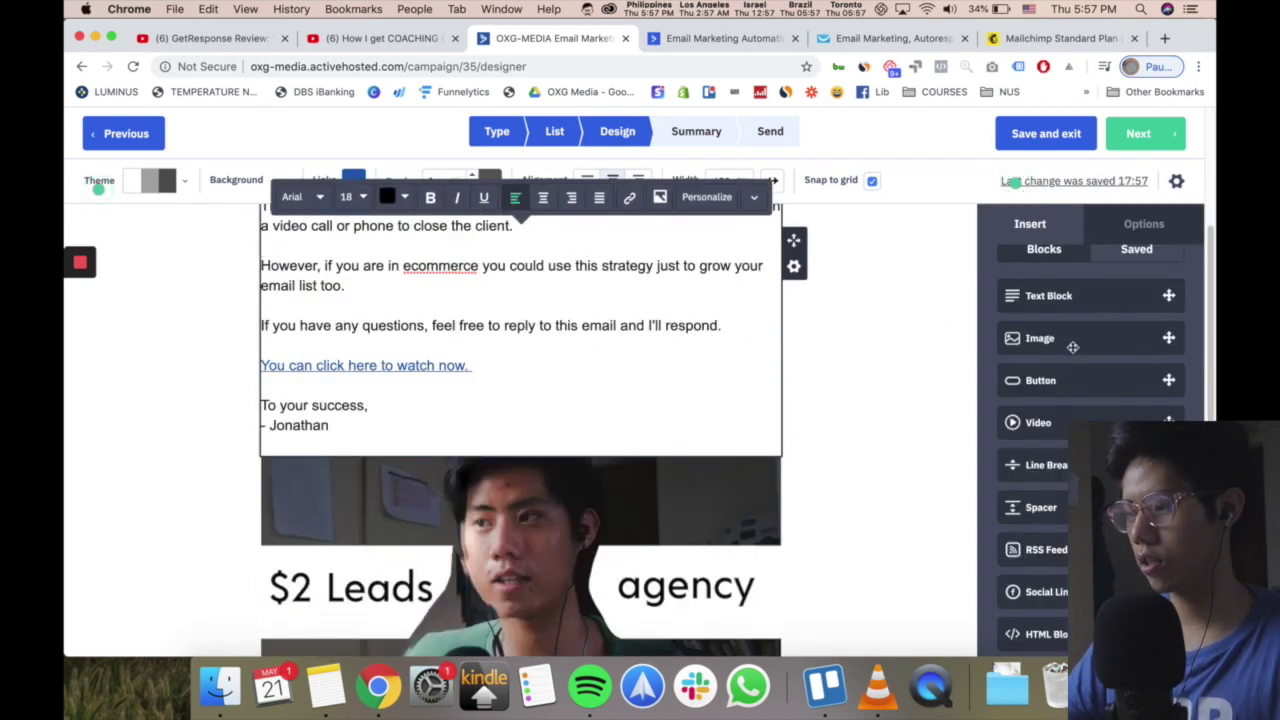
pyautogui.scroll(-3, 660, 408)
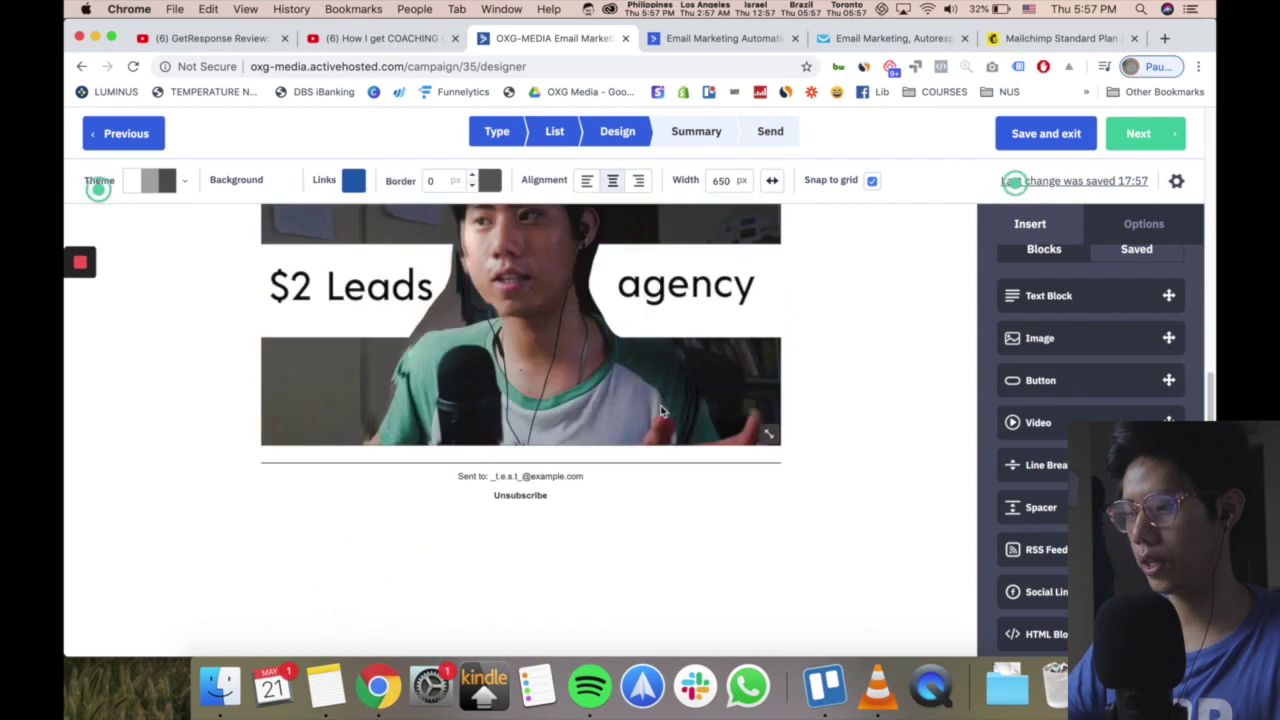
# Add a button labelled 'Watch video now' just below the $2 Leads agency video image.
pyautogui.moveTo(1040, 380); pyautogui.dragTo(519, 465)
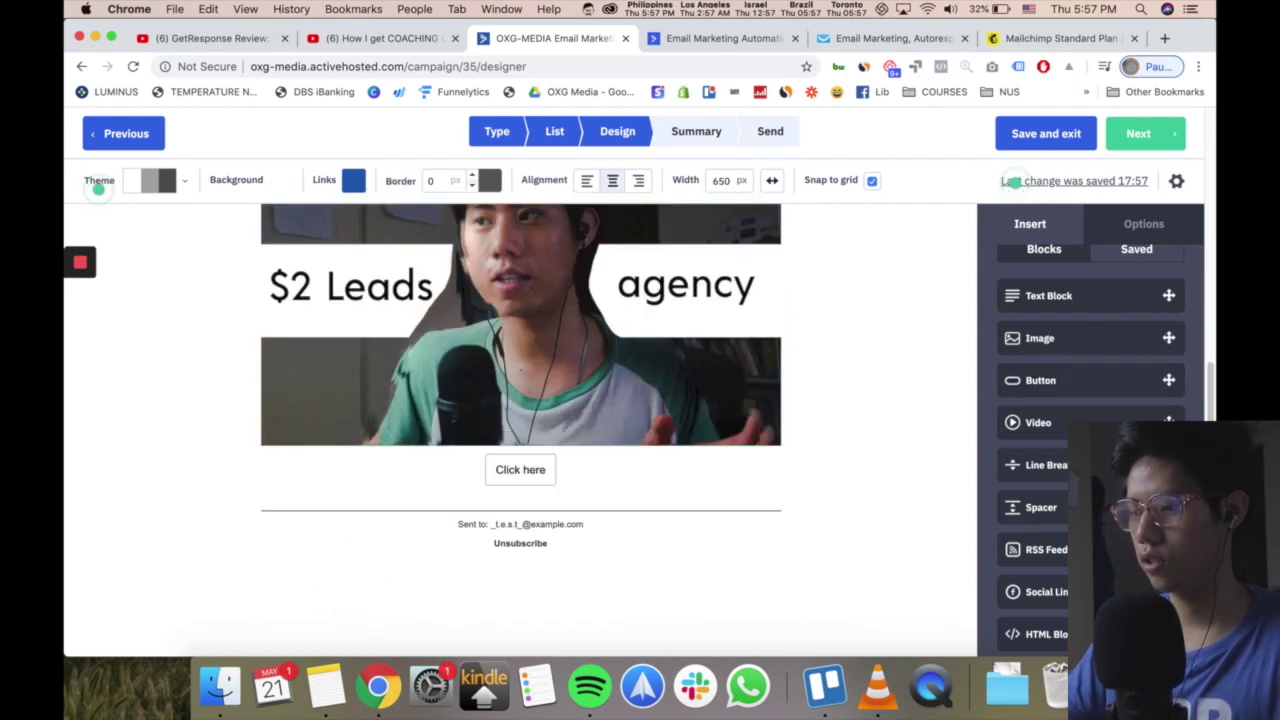
pyautogui.click(520, 474)
pyautogui.doubleClick(520, 474)
pyautogui.write('Watch video now')
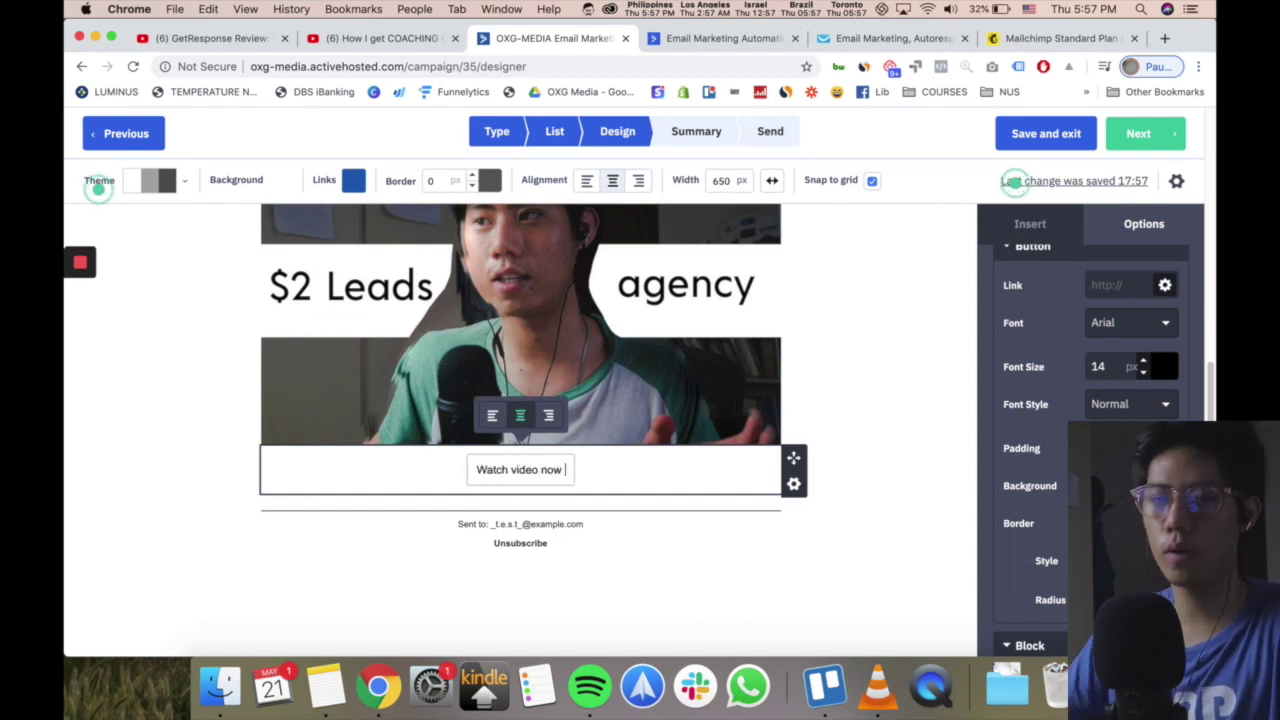
pyautogui.click(884, 420)
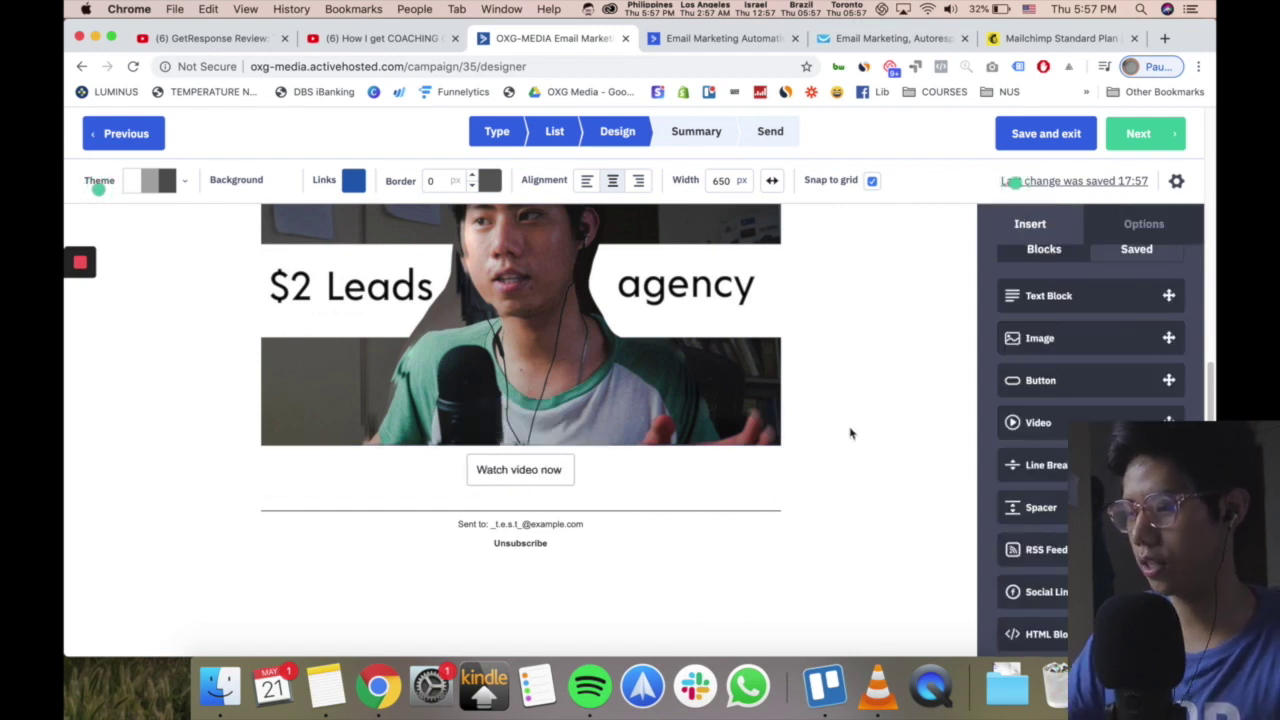
pyautogui.click(643, 440)
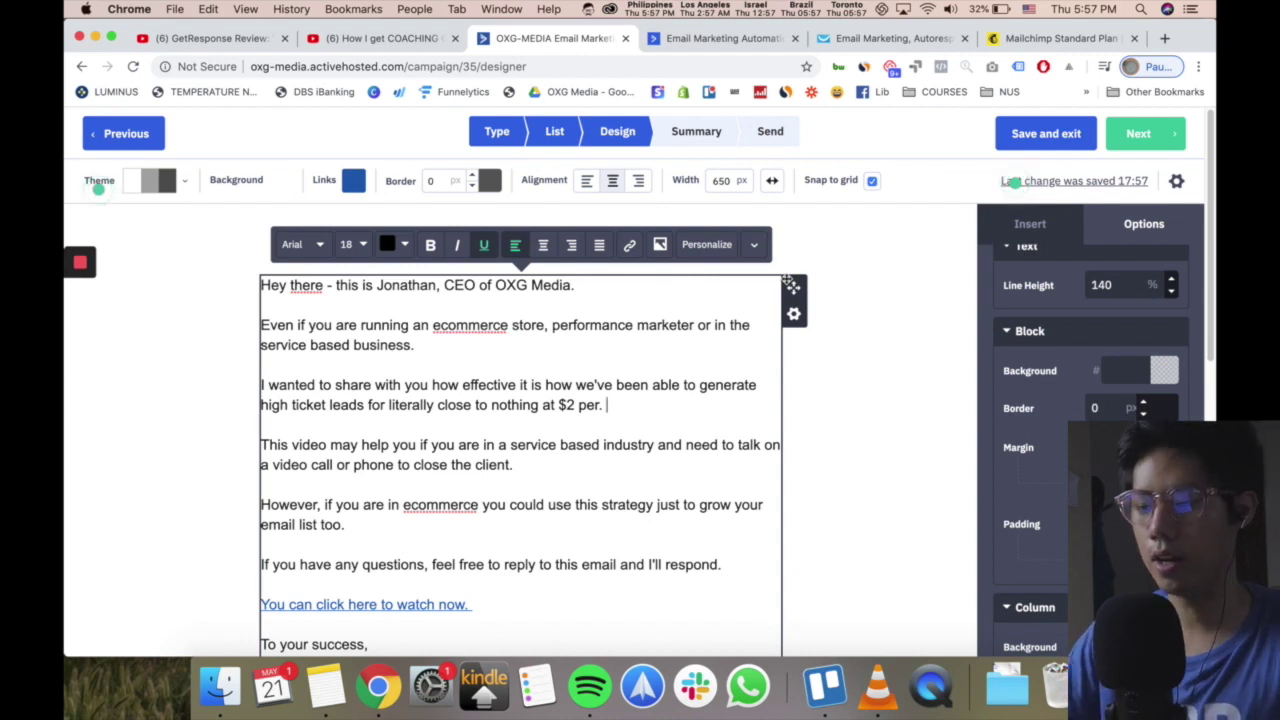
pyautogui.scroll(-10, 727, 350)
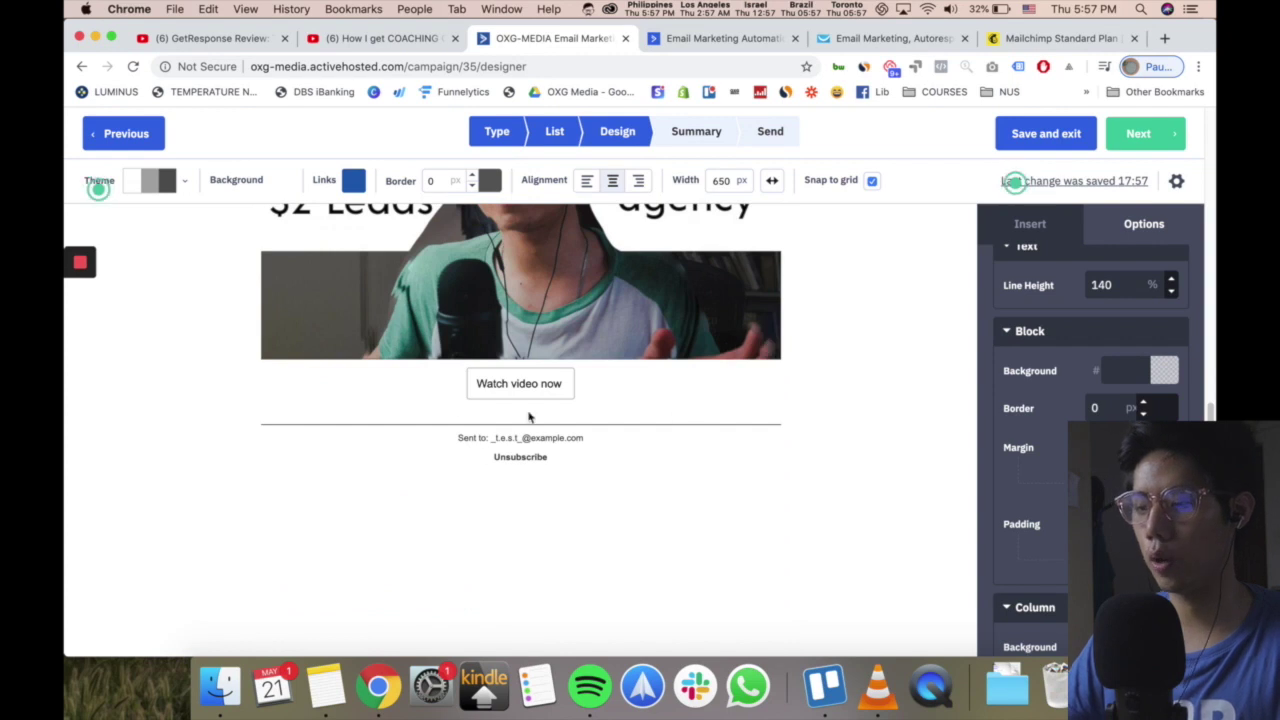
pyautogui.scroll(10, 730, 410)
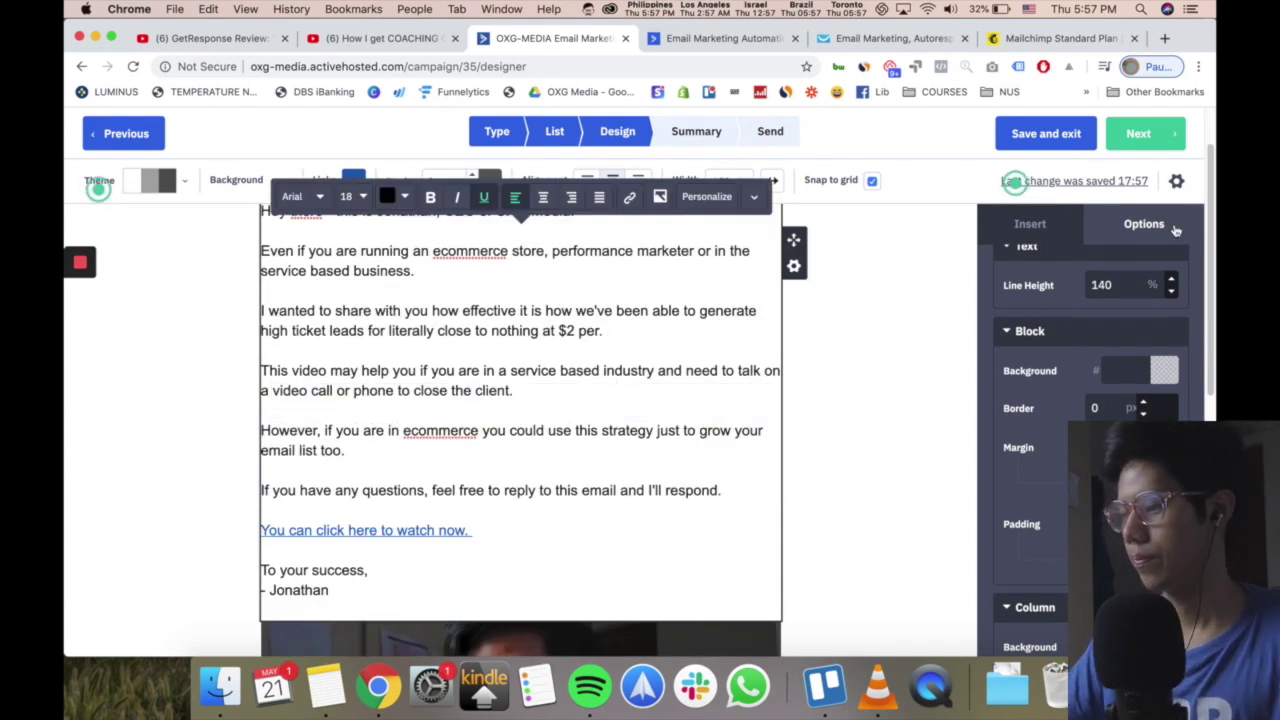
pyautogui.click(1030, 224)
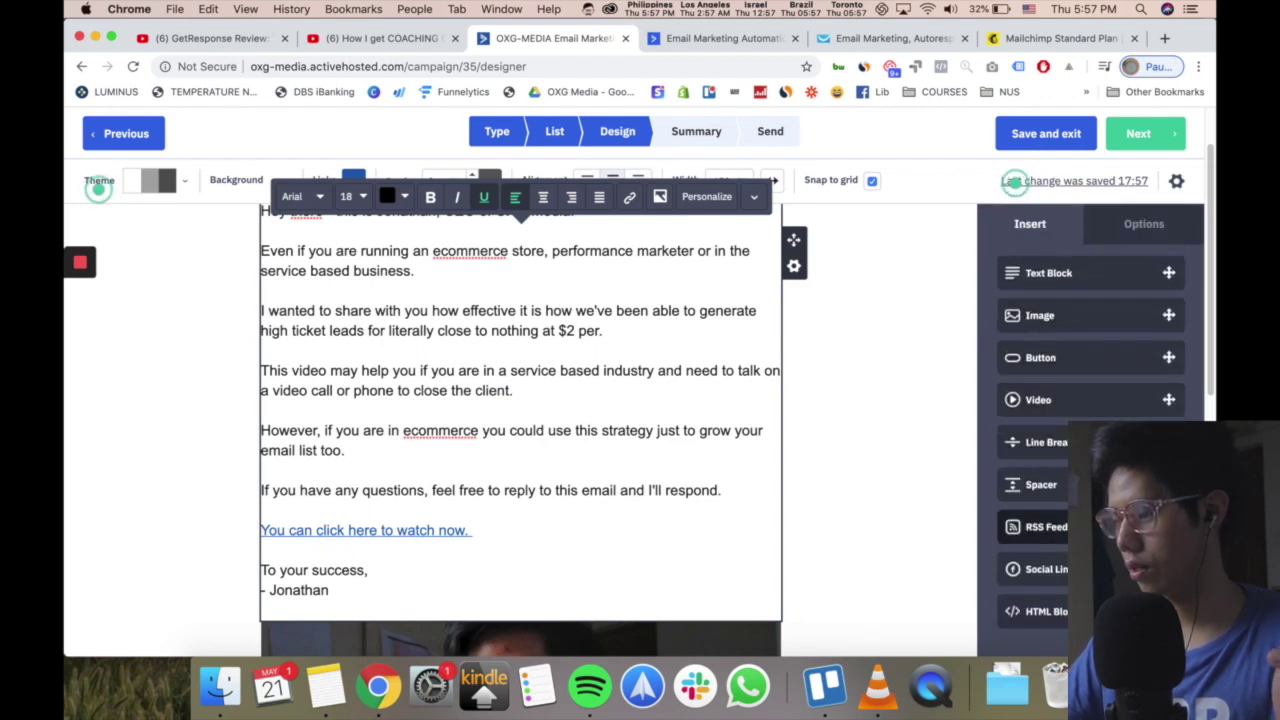
# Drop a Video block at the email's bottom, then dismiss Video Setup without adding a video.
pyautogui.moveTo(1057, 454); pyautogui.dragTo(512, 596)
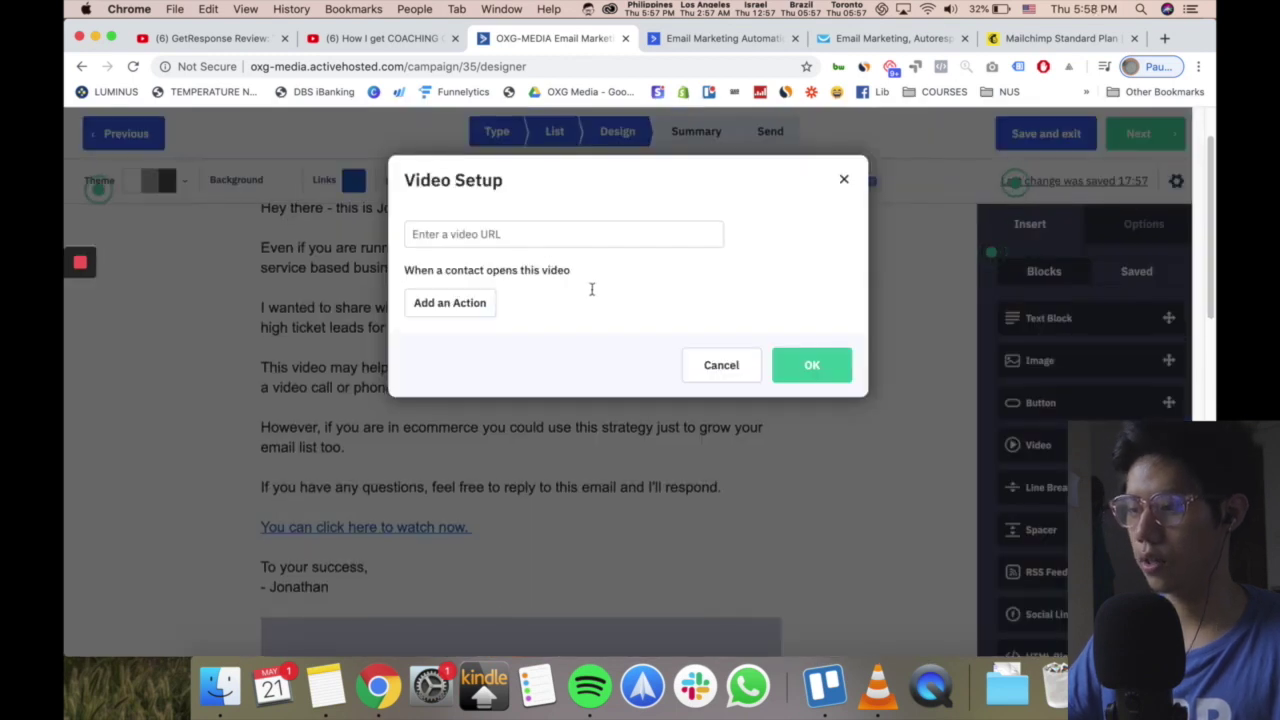
pyautogui.click(848, 185)
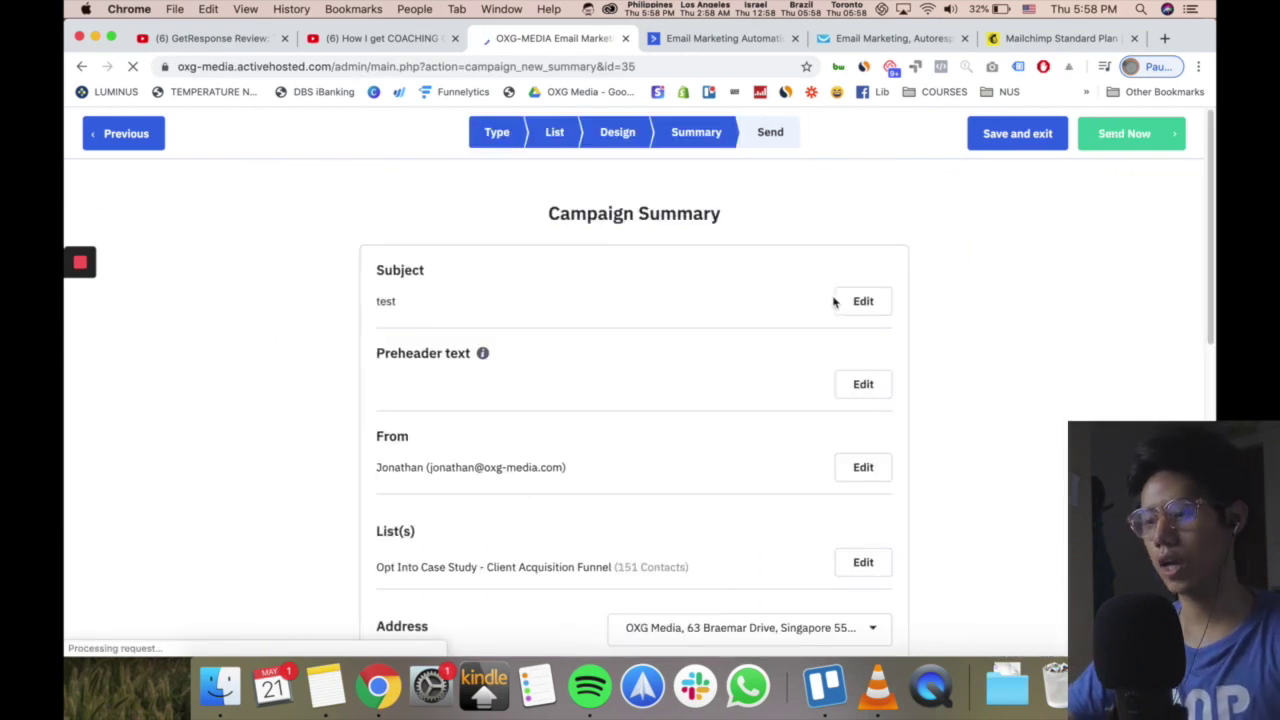
# Turn scheduling on and set the send date to May 28, 2020 at 17:58.
pyautogui.scroll(-3, 840, 306)
pyautogui.scroll(-7, 843, 309)
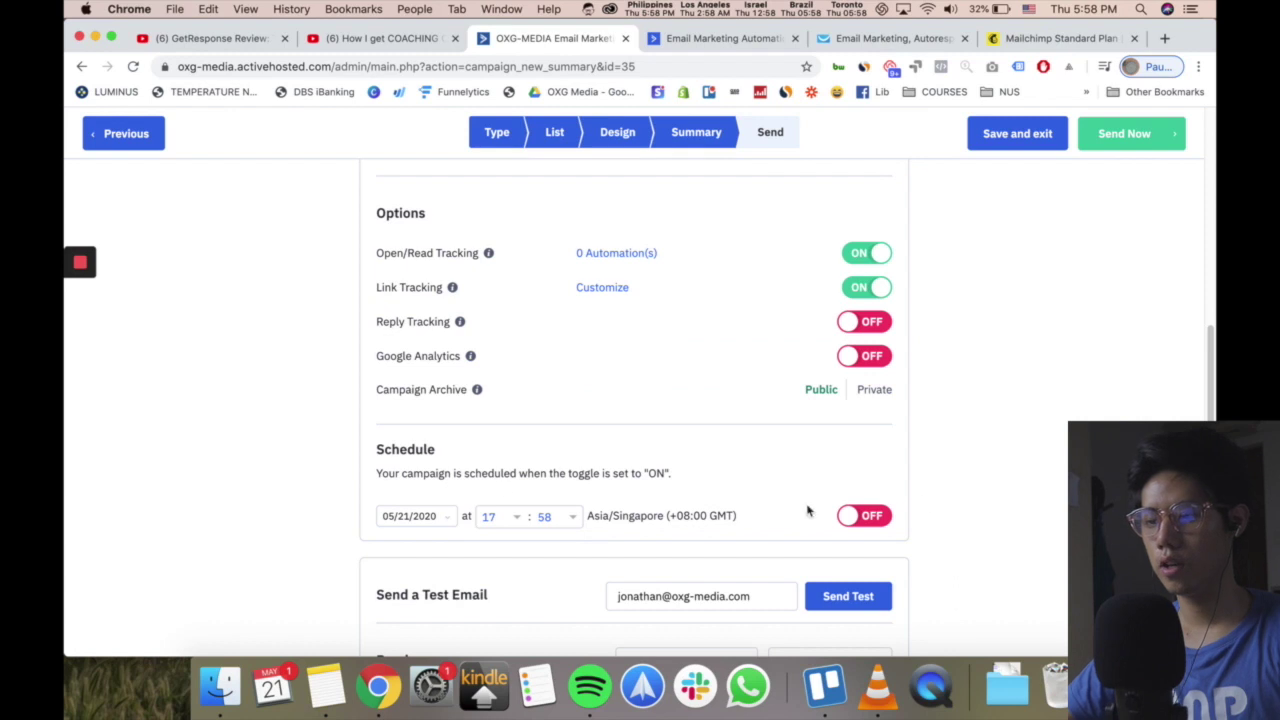
pyautogui.click(824, 491)
pyautogui.click(436, 490)
pyautogui.click(430, 582)
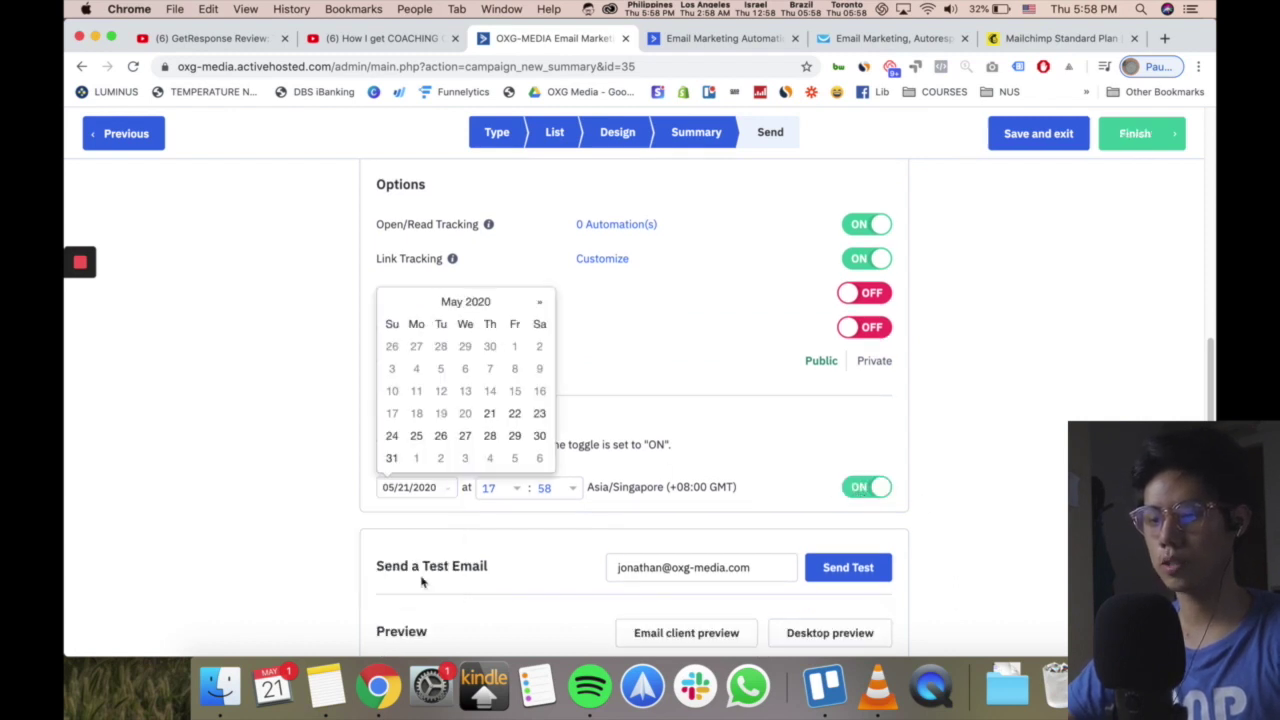
pyautogui.click(490, 437)
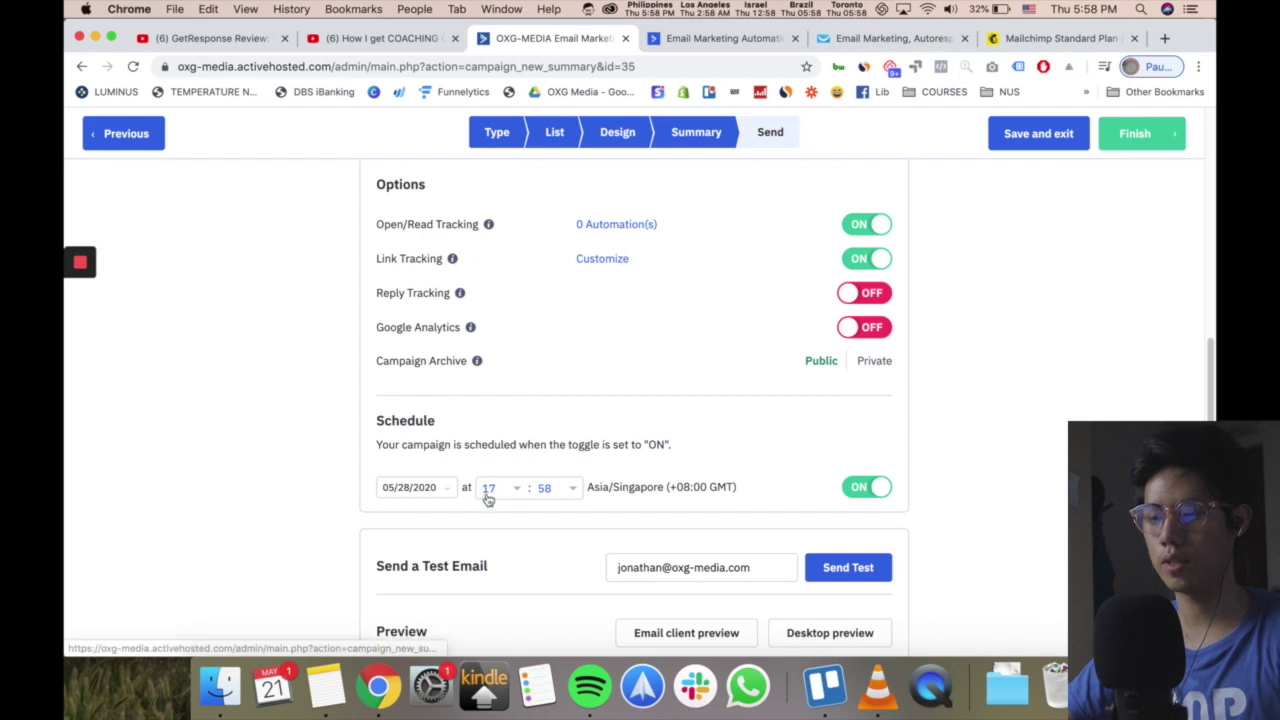
pyautogui.scroll(-3, 556, 505)
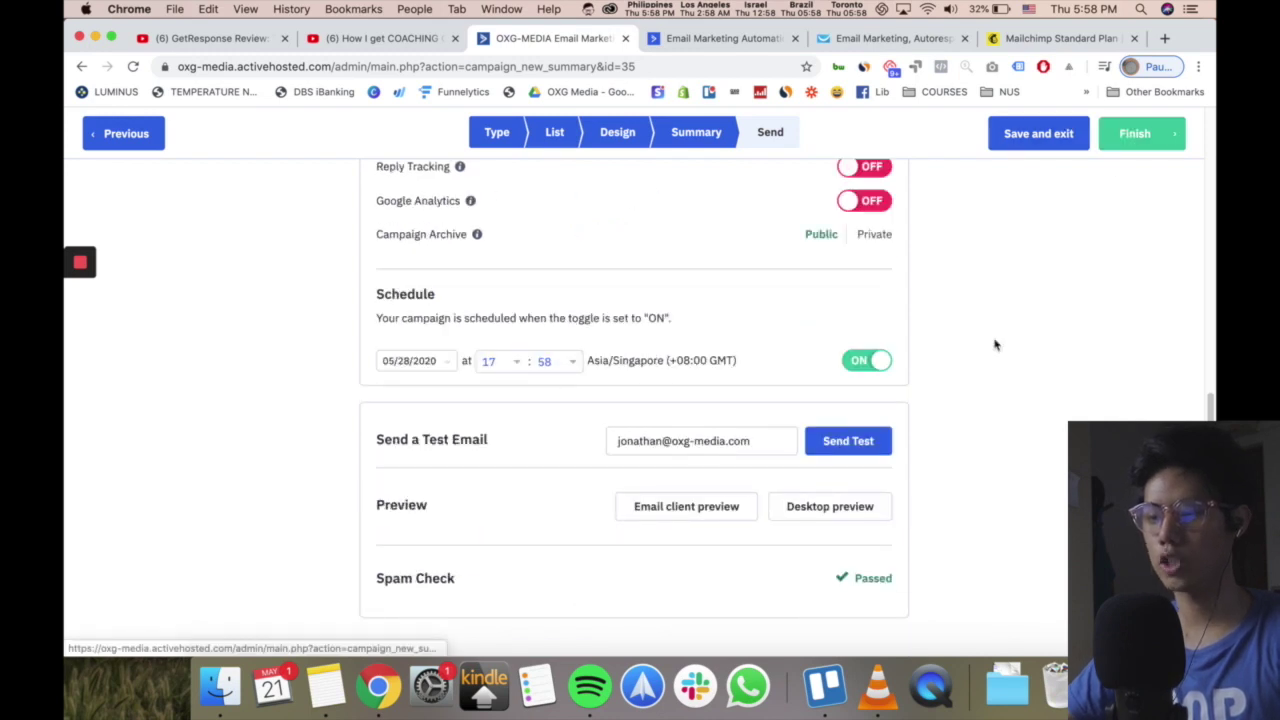
pyautogui.scroll(3, 995, 360)
pyautogui.scroll(3, 1043, 451)
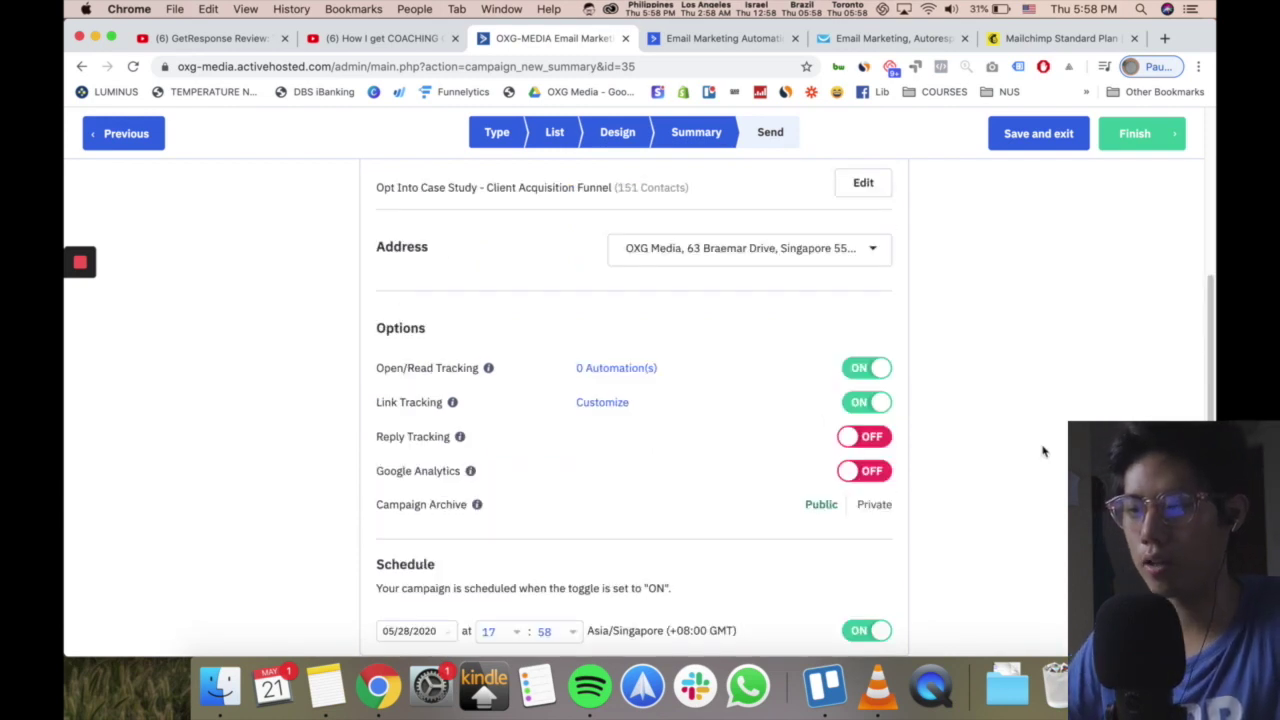
pyautogui.scroll(8, 960, 280)
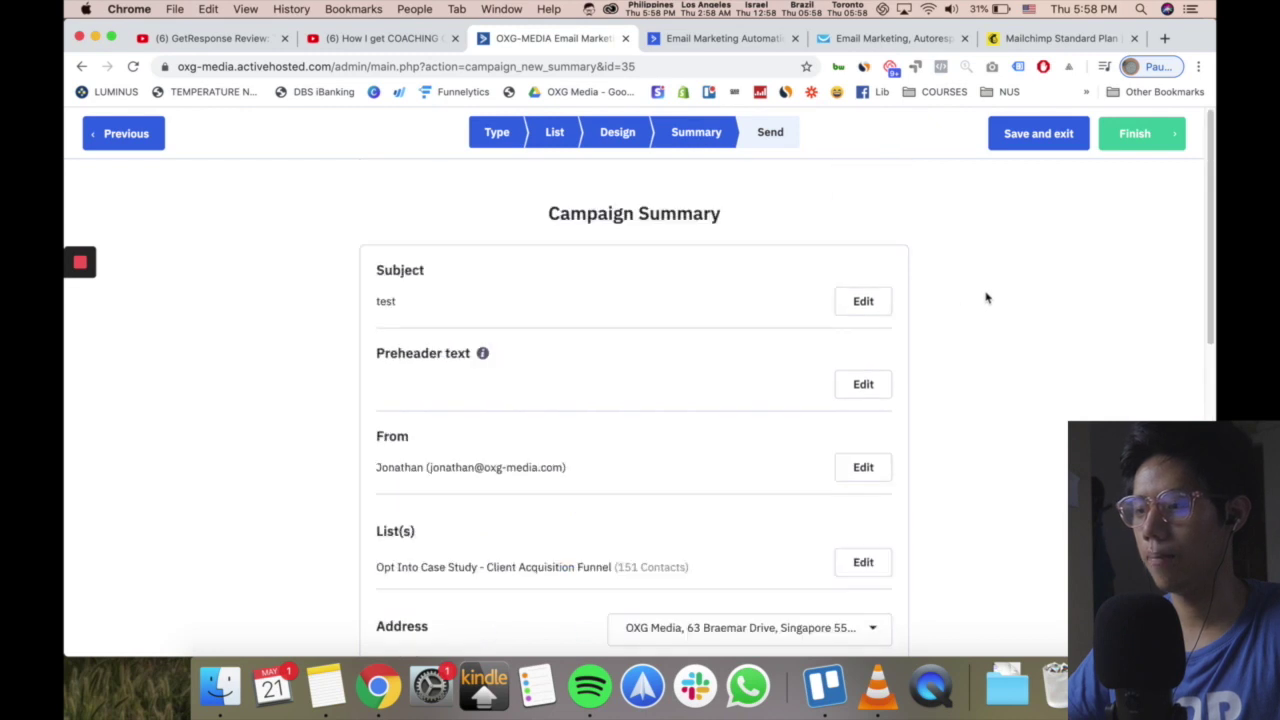
# Save and exit the Test campaign, then delete the Test draft from the campaigns list.
pyautogui.click(1002, 150)
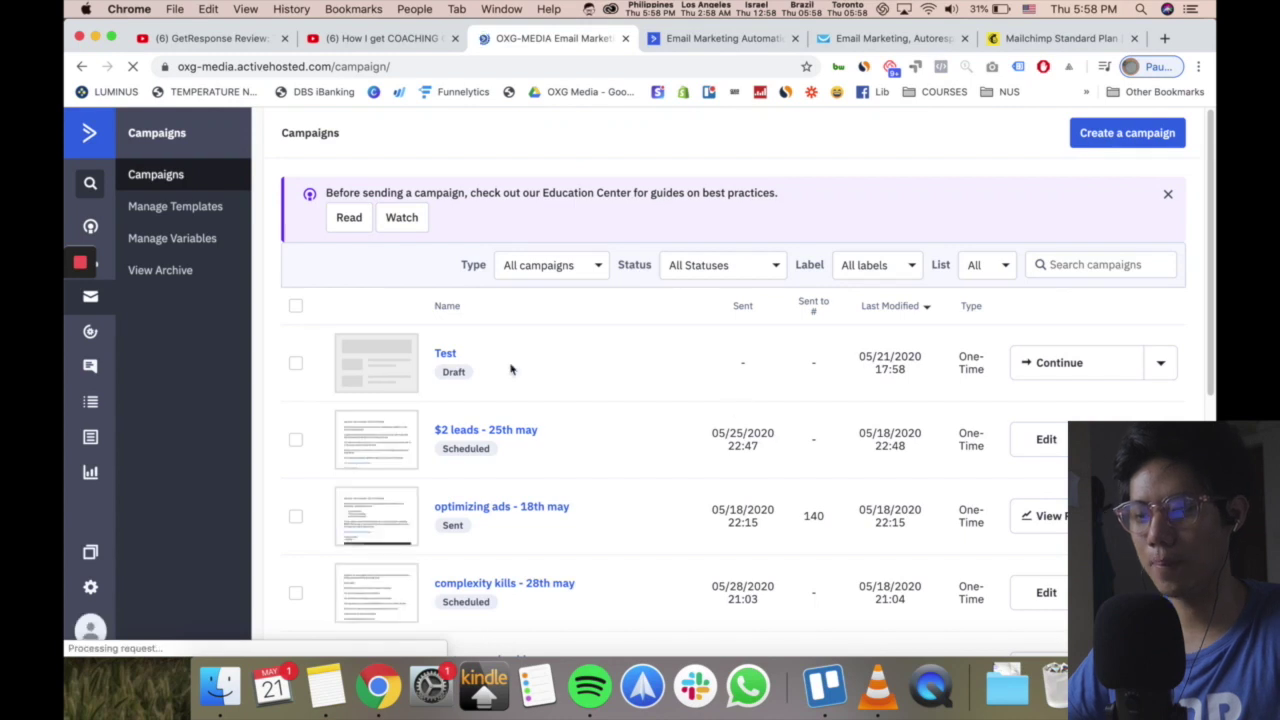
pyautogui.click(295, 364)
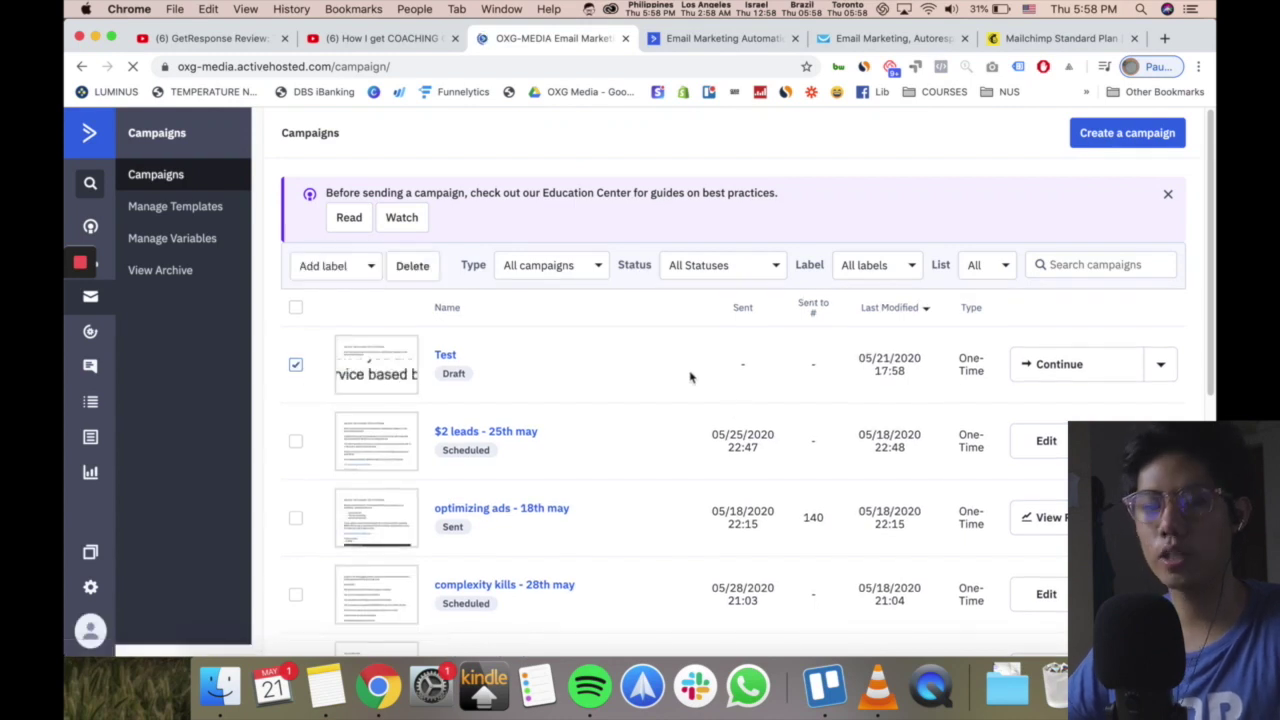
pyautogui.click(413, 266)
pyautogui.click(819, 283)
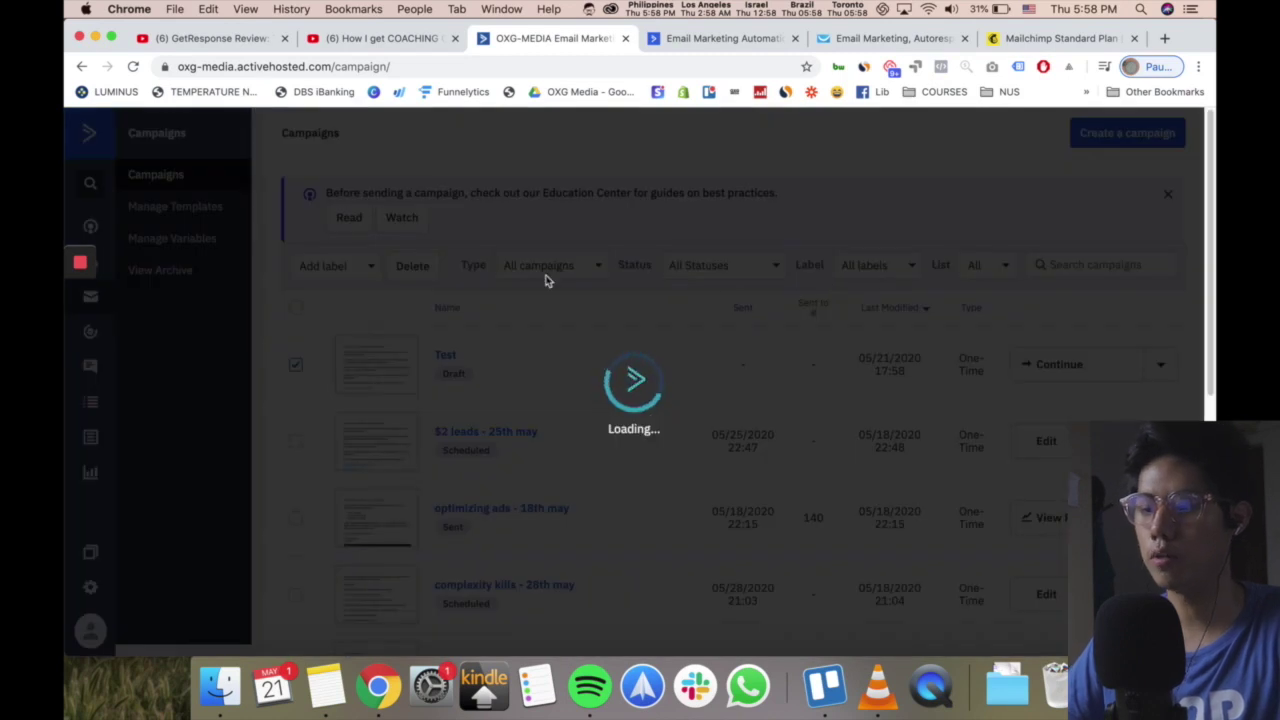